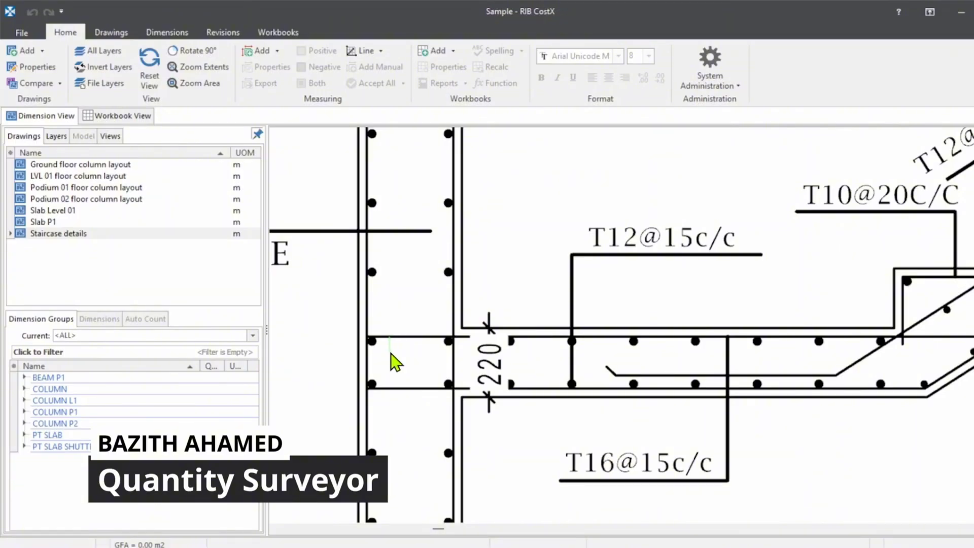
# Examine the Section A-A detail and the two stair plans, PLAN-01 and PLAN-02, on the Staircase details drawing
pyautogui.scroll(-2, 749, 289)
pyautogui.scroll(-3, 673, 343)
pyautogui.scroll(-3, 779, 294)
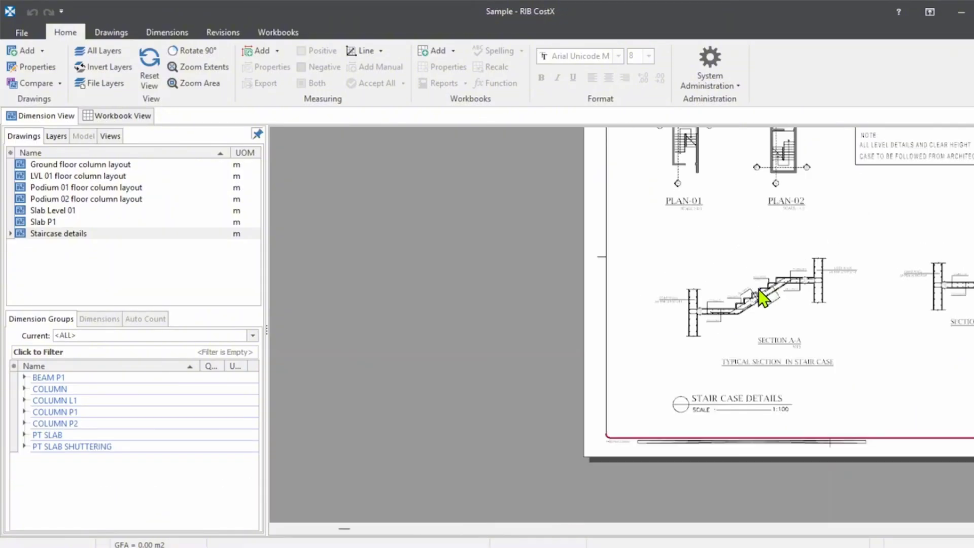
pyautogui.scroll(4, 348, 246)
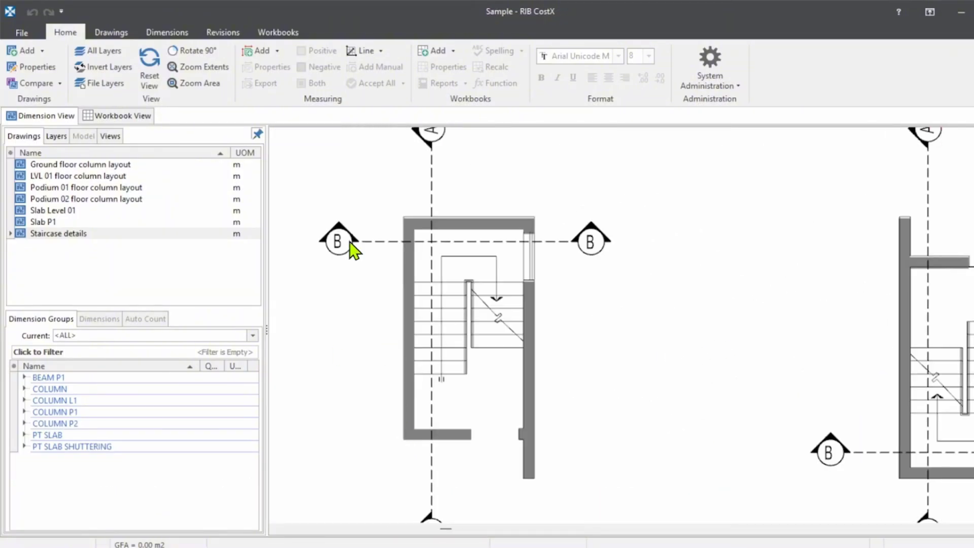
pyautogui.scroll(-1, 404, 326)
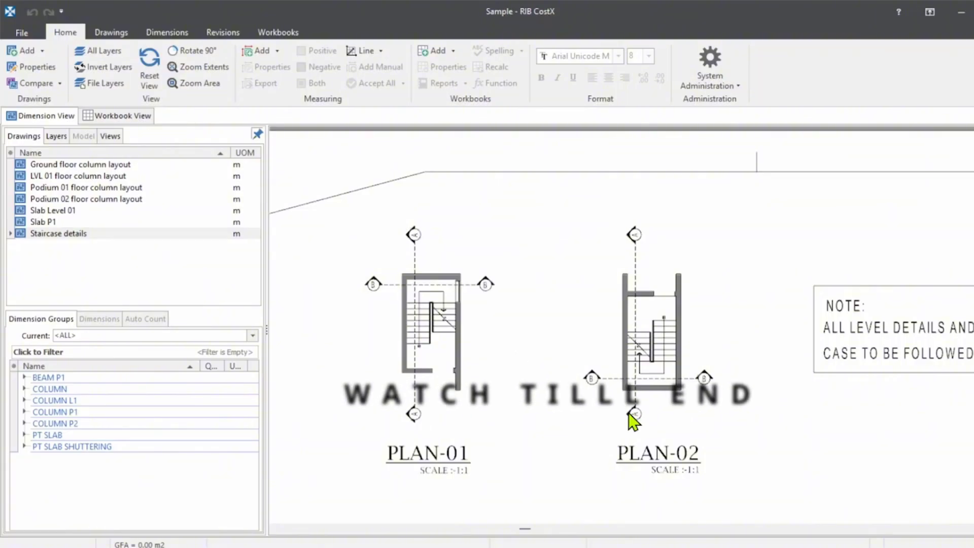
# Open the Slab P1 drawing and locate the two staircase cores on the first podium floor slab
pyautogui.press('Up')
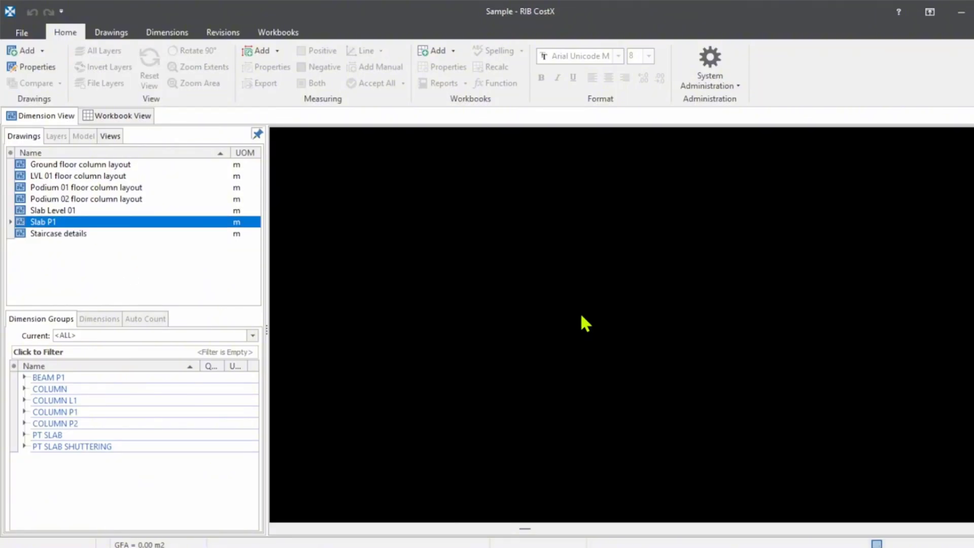
pyautogui.moveTo(661, 271); pyautogui.dragTo(542, 367)
pyautogui.scroll(-2, 545, 321)
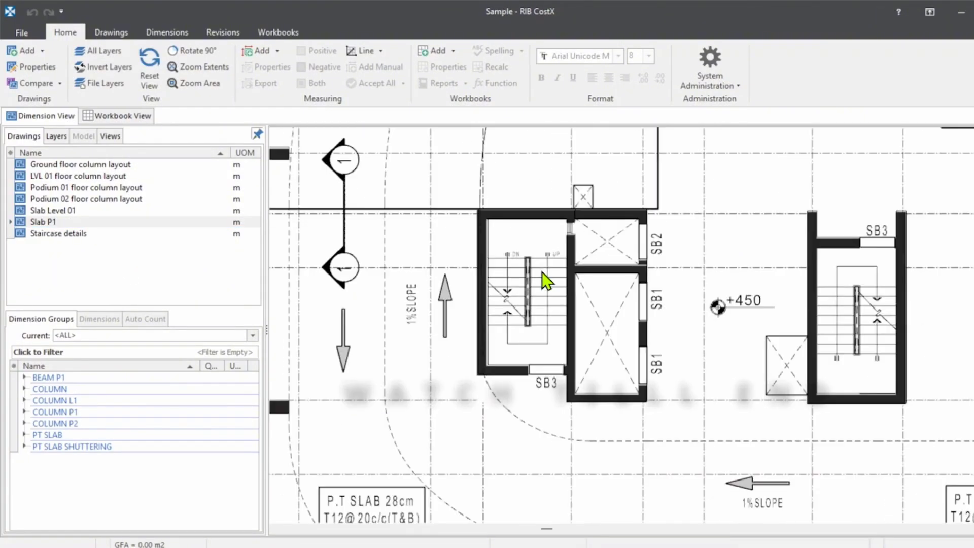
pyautogui.moveTo(647, 243); pyautogui.dragTo(587, 304)
pyautogui.scroll(-2, 445, 278)
pyautogui.scroll(-2, 544, 317)
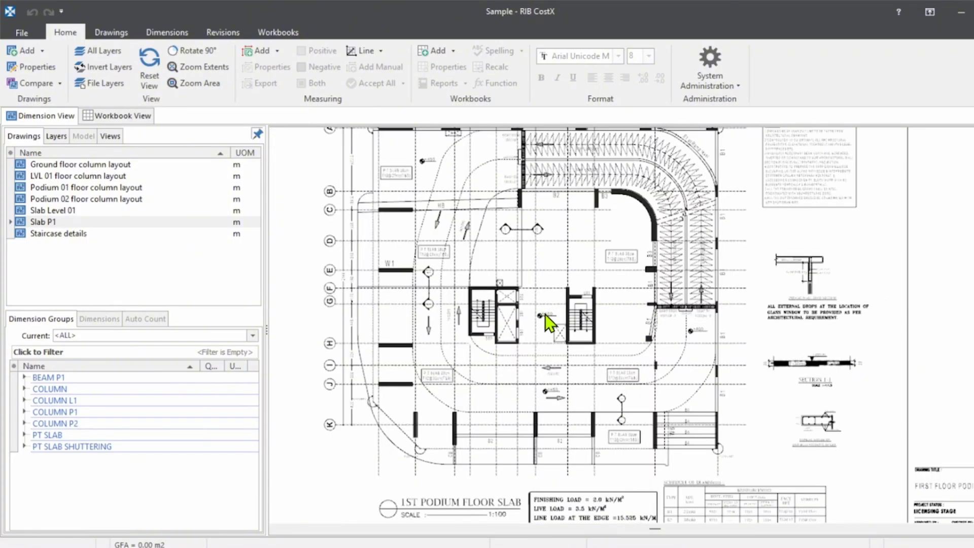
pyautogui.moveTo(495, 265); pyautogui.dragTo(486, 325)
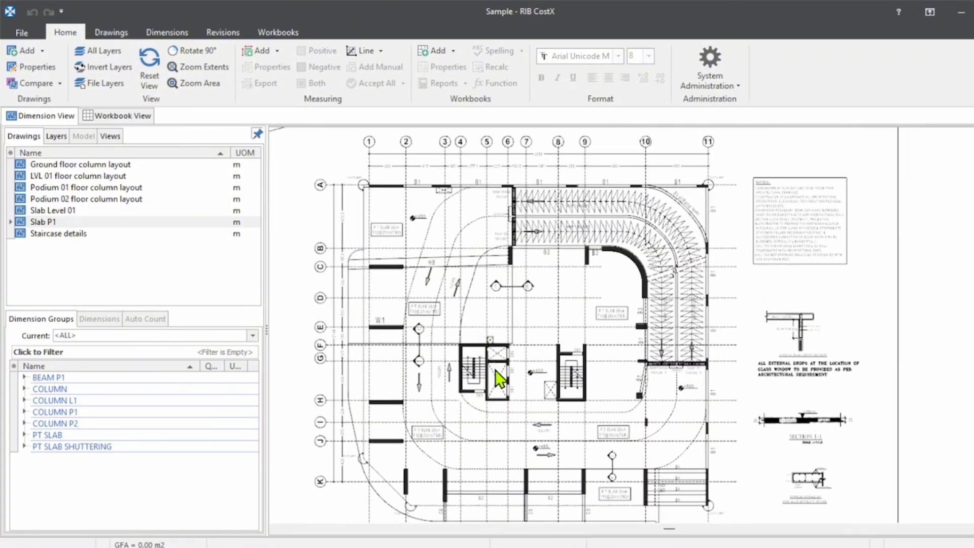
# Inspect each staircase core on the podium slab plan closely, including the surrounding slab and level marks
pyautogui.scroll(3, 496, 376)
pyautogui.scroll(-3, 639, 317)
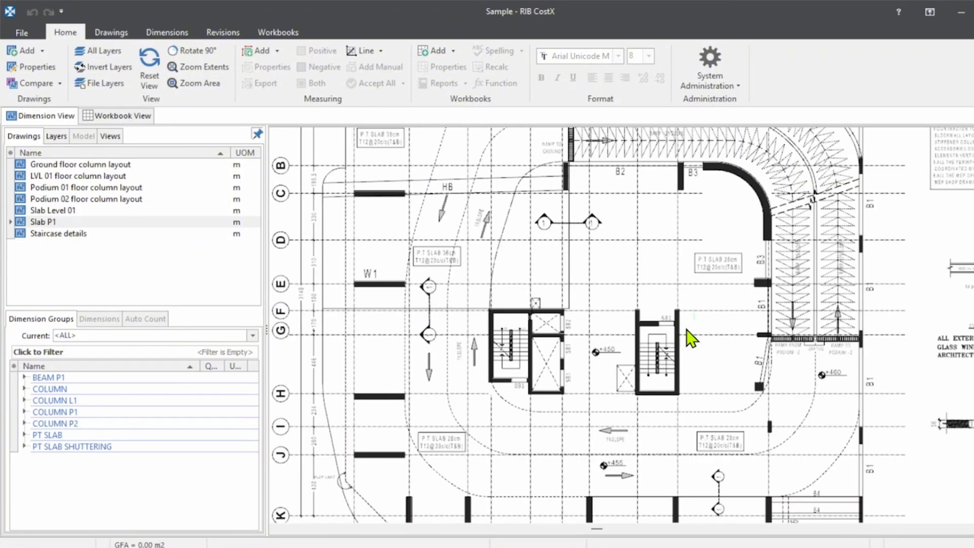
pyautogui.scroll(3, 512, 355)
pyautogui.scroll(-3, 642, 317)
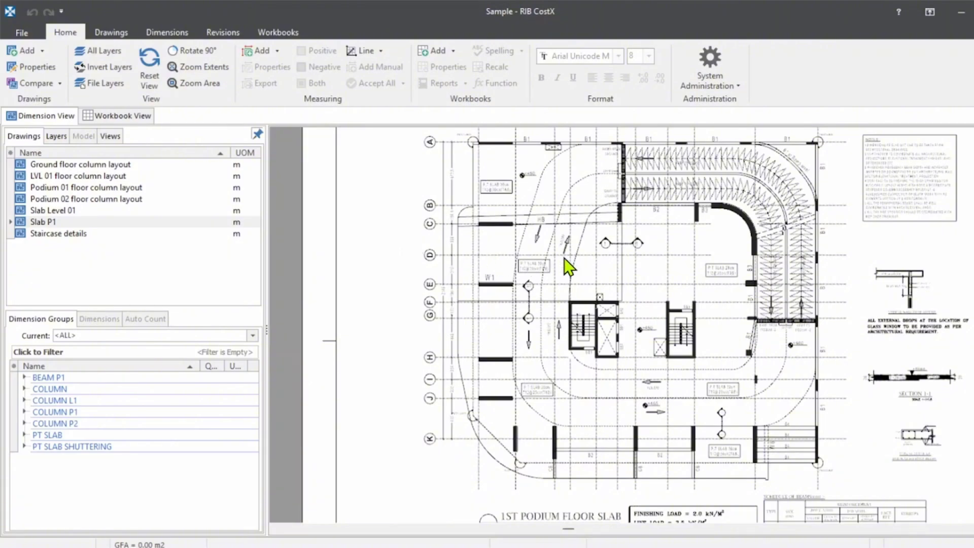
pyautogui.scroll(1, 659, 284)
pyautogui.scroll(-2, 561, 320)
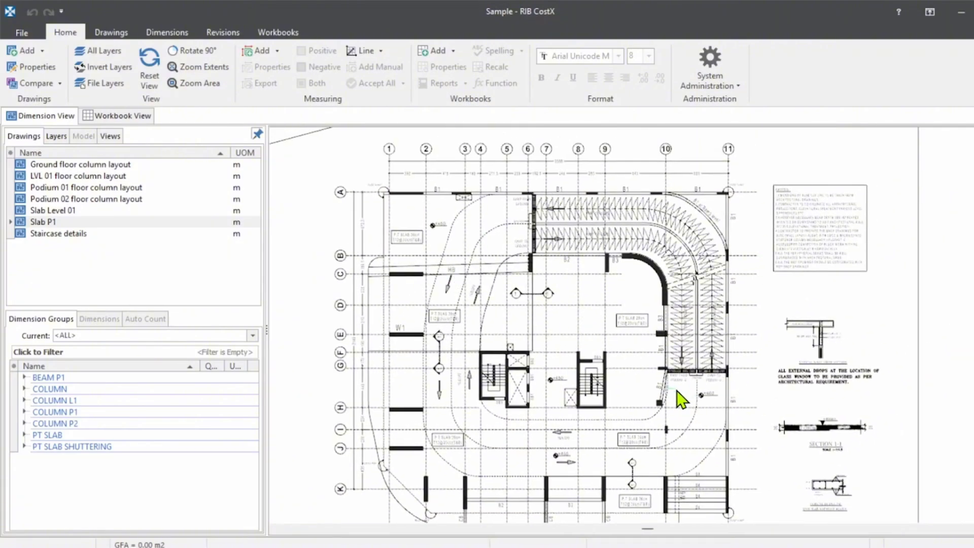
pyautogui.moveTo(677, 390); pyautogui.dragTo(674, 366)
pyautogui.scroll(3, 528, 443)
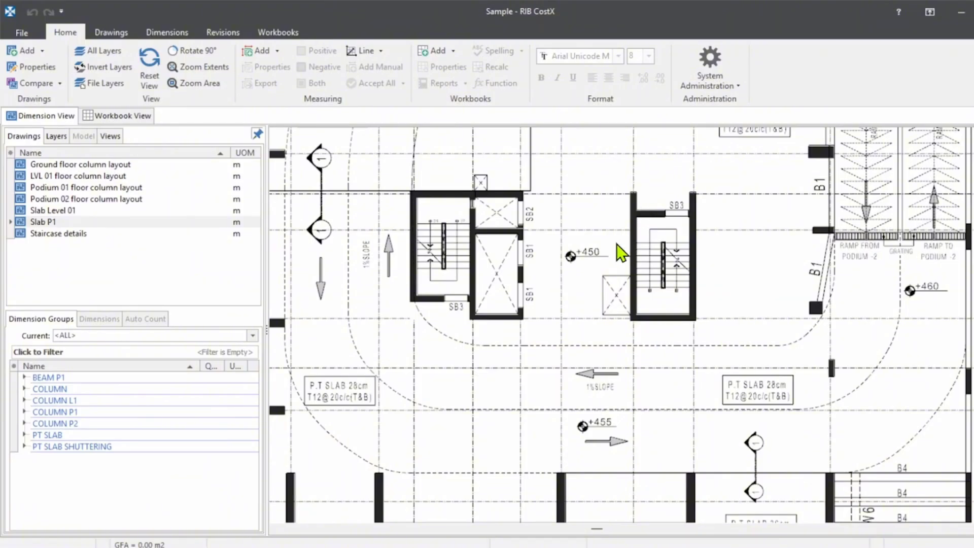
pyautogui.scroll(-5, 594, 307)
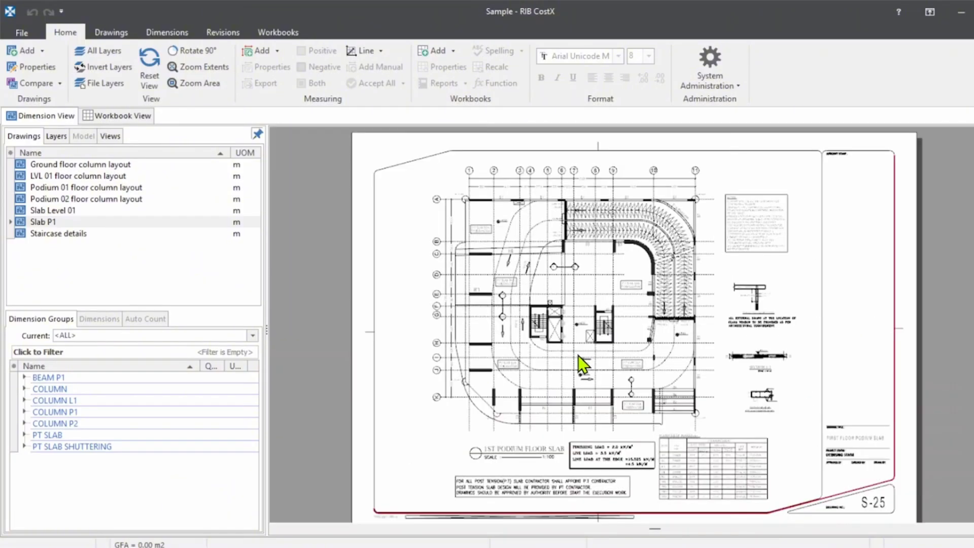
# Switch to STAIRCASE SECTION.pdf in WPS and look over the stair section from the top roof to the ground floor
pyautogui.hotkey('alt', 'Tab')
pyautogui.scroll(-1, 593, 367)
pyautogui.scroll(6, 598, 375)
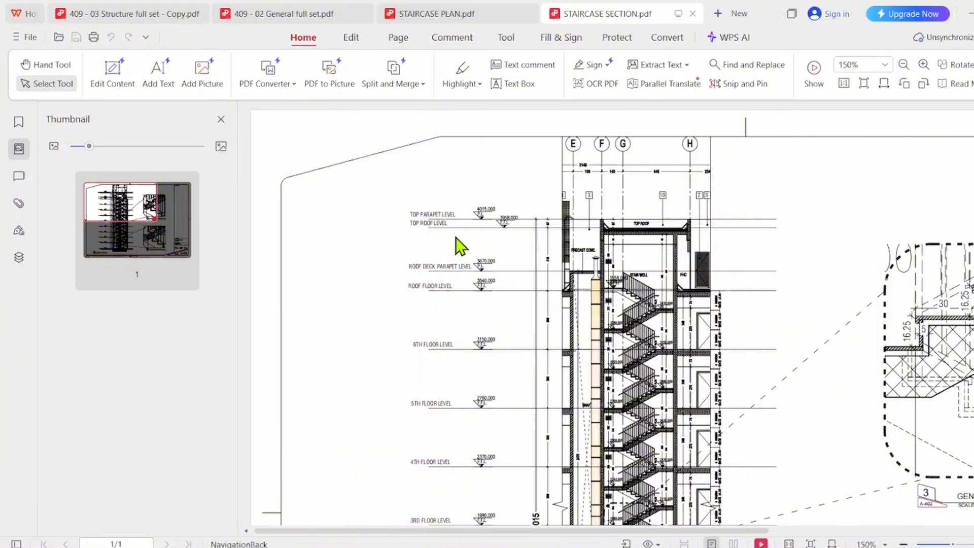
pyautogui.scroll(-5, 537, 245)
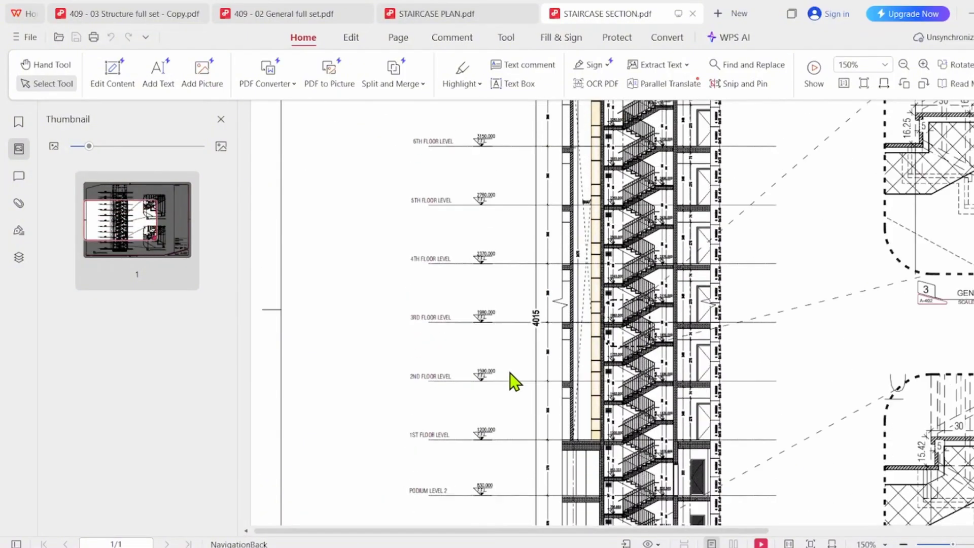
pyautogui.scroll(5, 514, 381)
pyautogui.scroll(1, 481, 248)
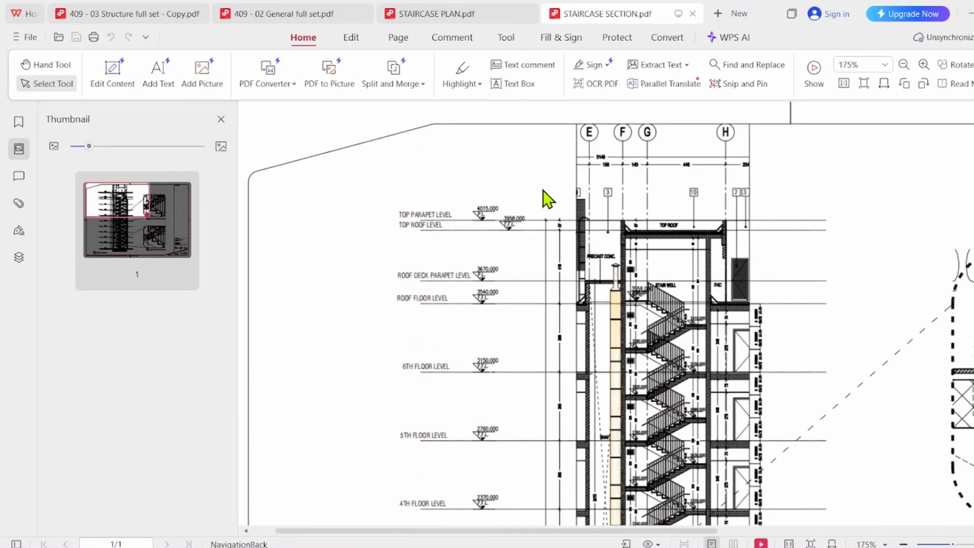
pyautogui.scroll(-10, 549, 200)
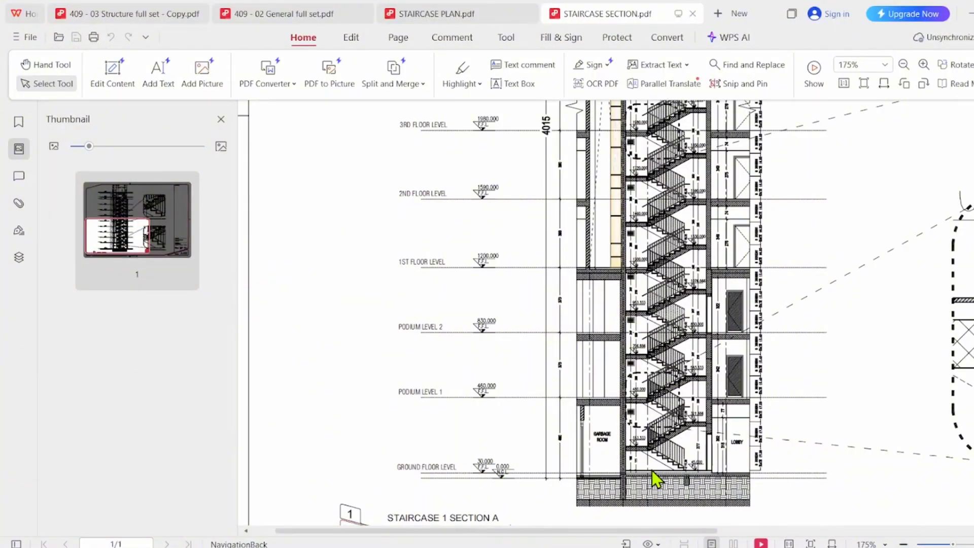
# Read the enlarged level marks on the stair section, from the top parapet down to the 6th floor
pyautogui.scroll(5, 652, 471)
pyautogui.scroll(-5, 653, 476)
pyautogui.scroll(10, 652, 476)
pyautogui.scroll(5, 611, 320)
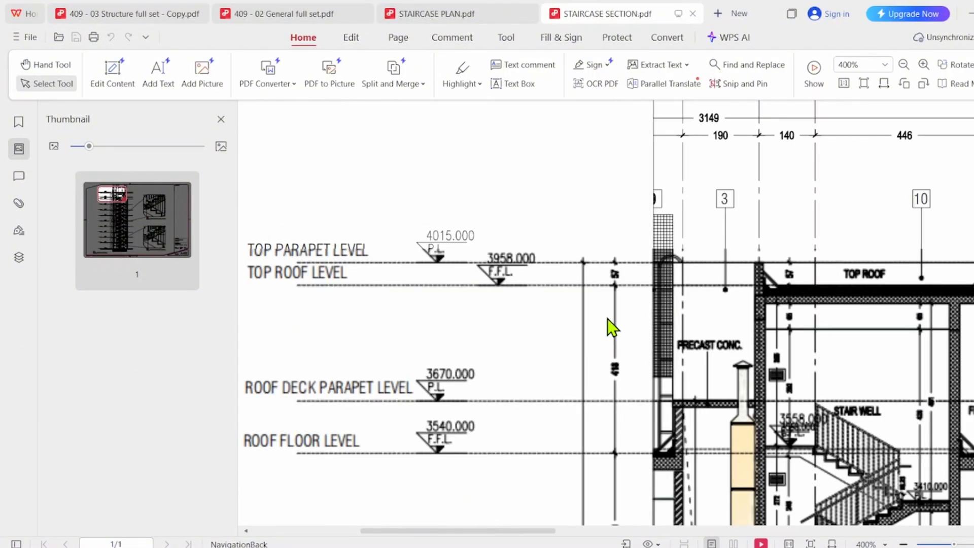
pyautogui.scroll(-2, 461, 363)
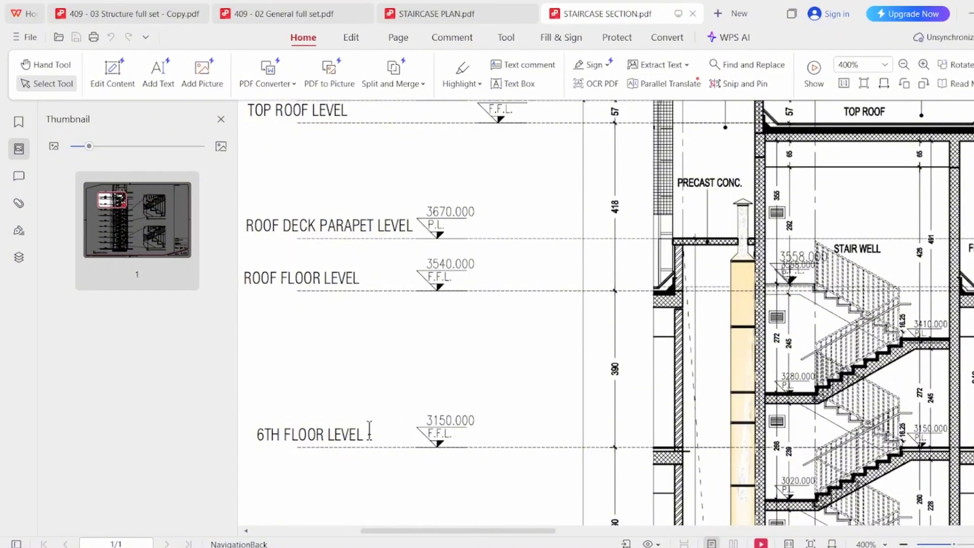
pyautogui.scroll(1, 419, 276)
pyautogui.scroll(-1, 468, 364)
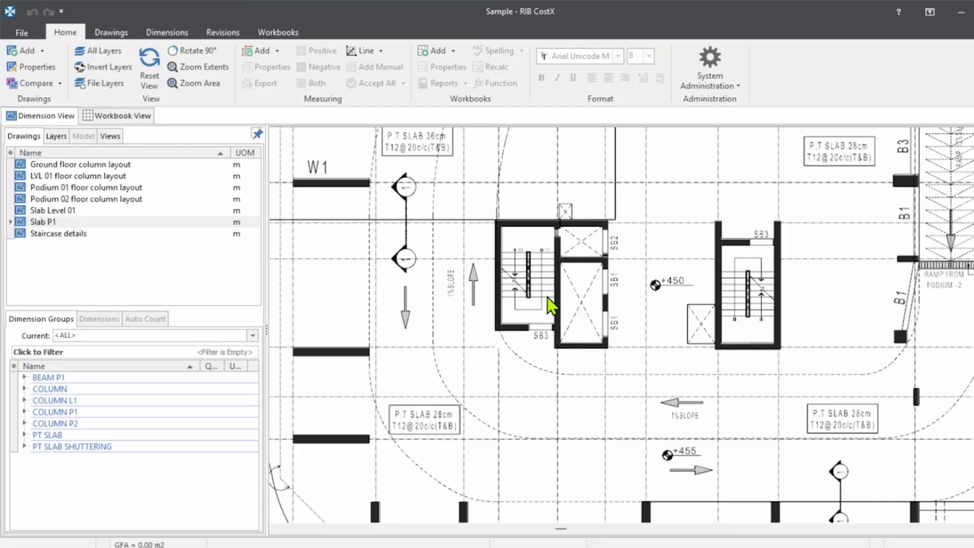
# Open the Staircase details drawing in CostX and examine Section A-A and the note on stair levels and clear height
pyautogui.doubleClick(122, 234)
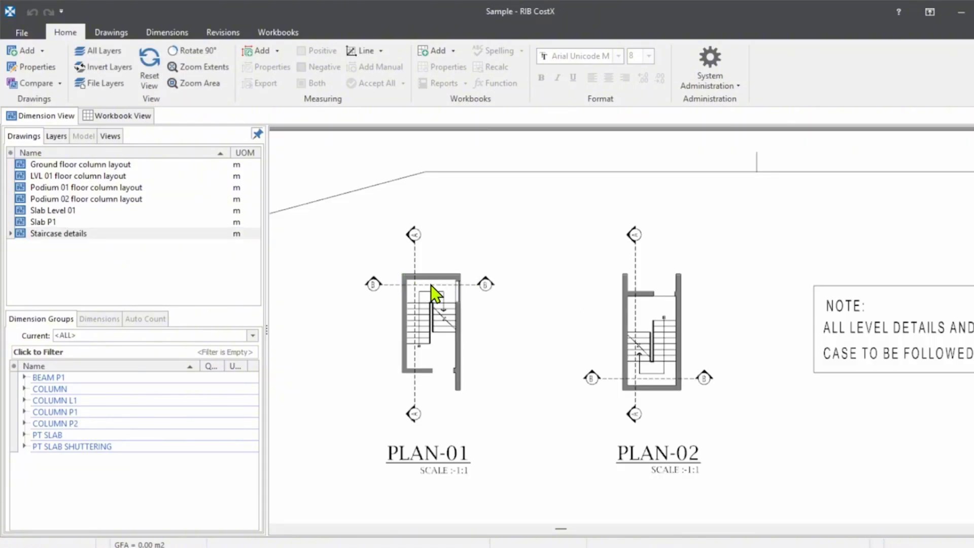
pyautogui.scroll(-5, 431, 285)
pyautogui.scroll(4, 483, 329)
pyautogui.scroll(-1, 484, 354)
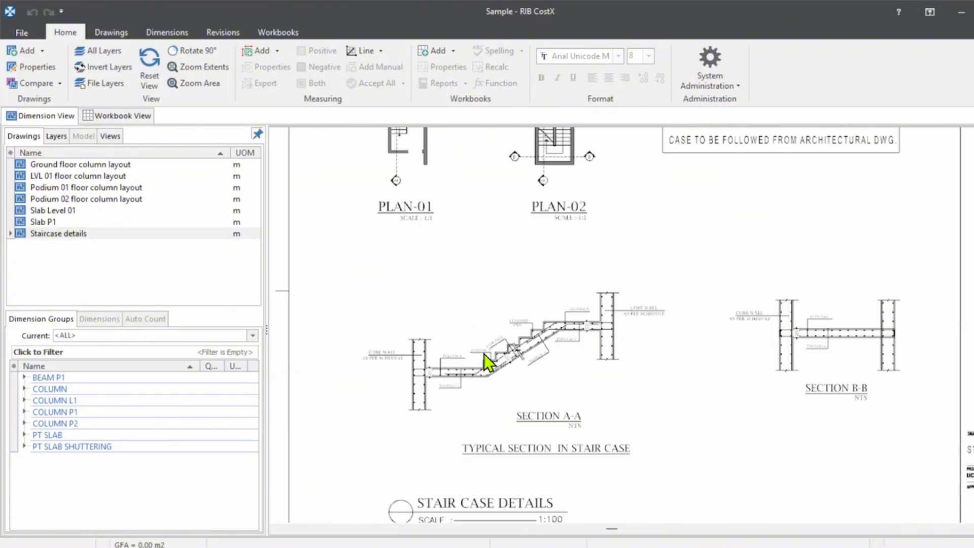
pyautogui.scroll(-5, 608, 409)
pyautogui.scroll(6, 722, 276)
pyautogui.scroll(1, 403, 252)
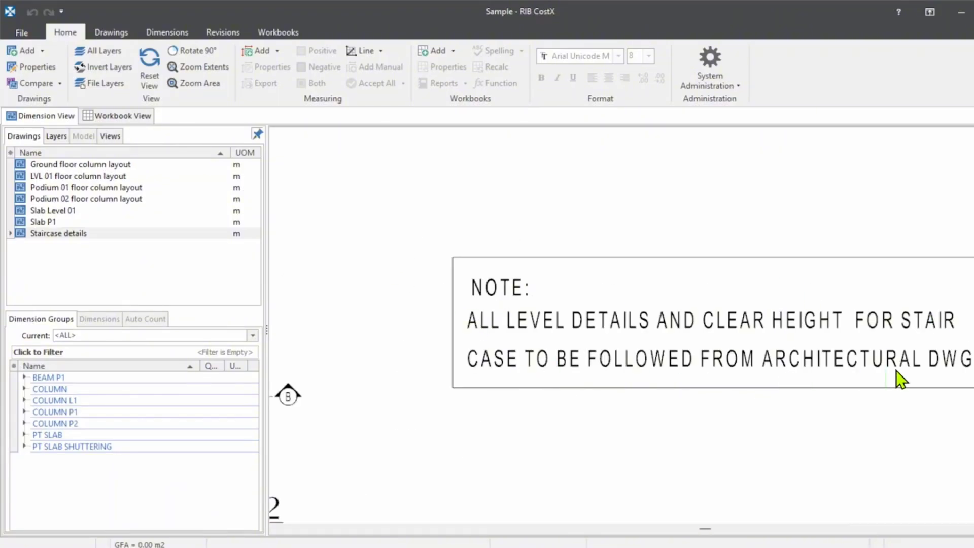
# Compare PLAN-01 and PLAN-02, and check the landing and waist slab thickness and reinforcement in Section A-A
pyautogui.scroll(-5, 613, 341)
pyautogui.scroll(6, 624, 334)
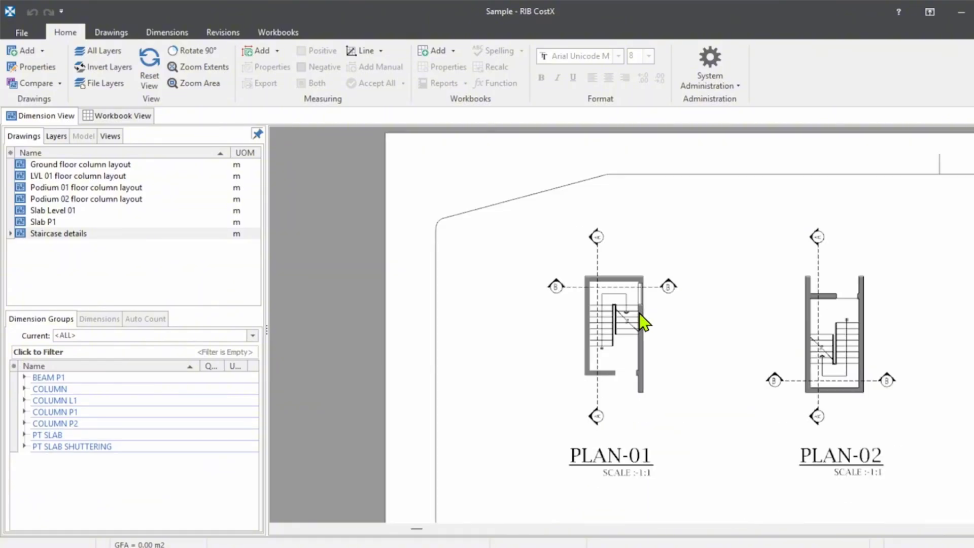
pyautogui.scroll(-5, 761, 341)
pyautogui.scroll(6, 656, 291)
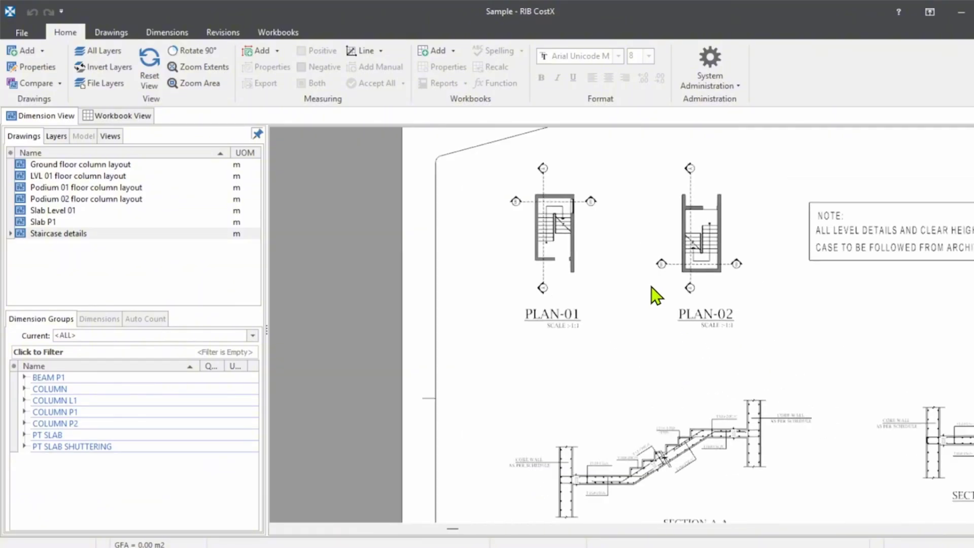
pyautogui.scroll(3, 607, 373)
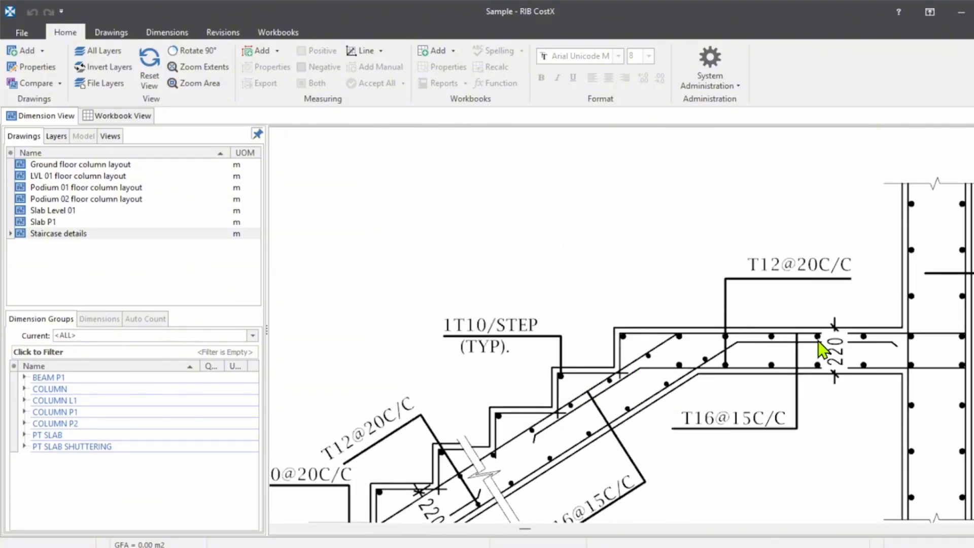
pyautogui.scroll(-3, 609, 321)
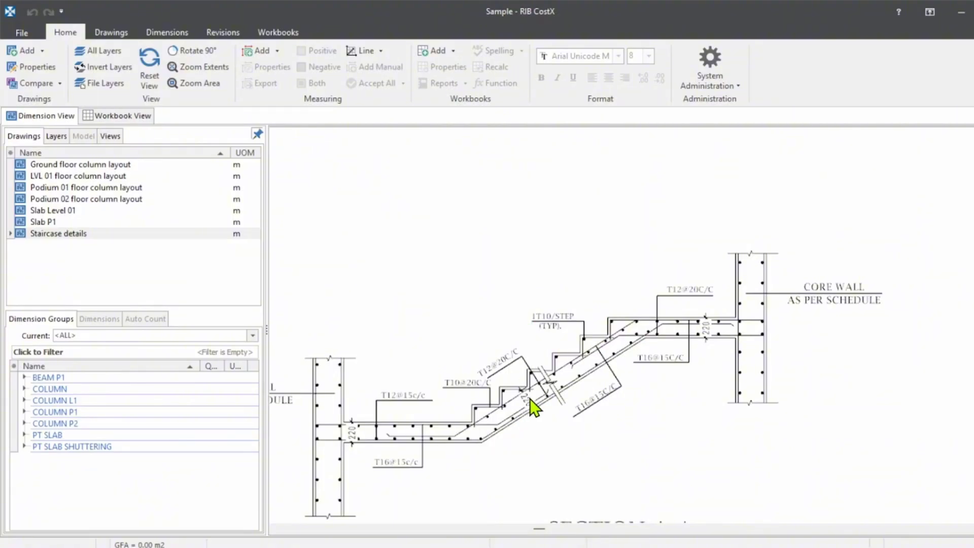
pyautogui.scroll(-3, 720, 318)
pyautogui.scroll(-3, 483, 233)
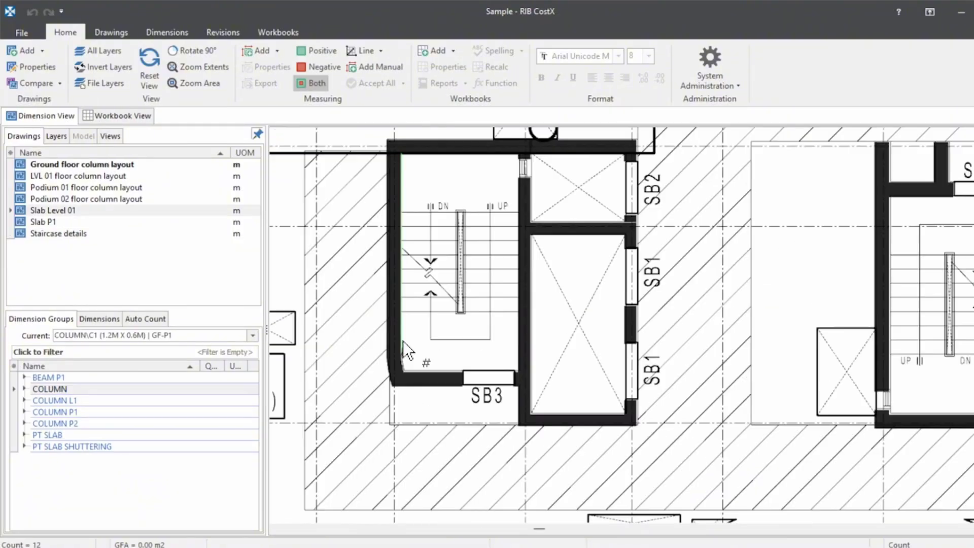
# Inspect the stair cores on the Slab Level 01 drawing and display the PT SLAB dimension group around them
pyautogui.scroll(-3, 403, 341)
pyautogui.scroll(5, 881, 321)
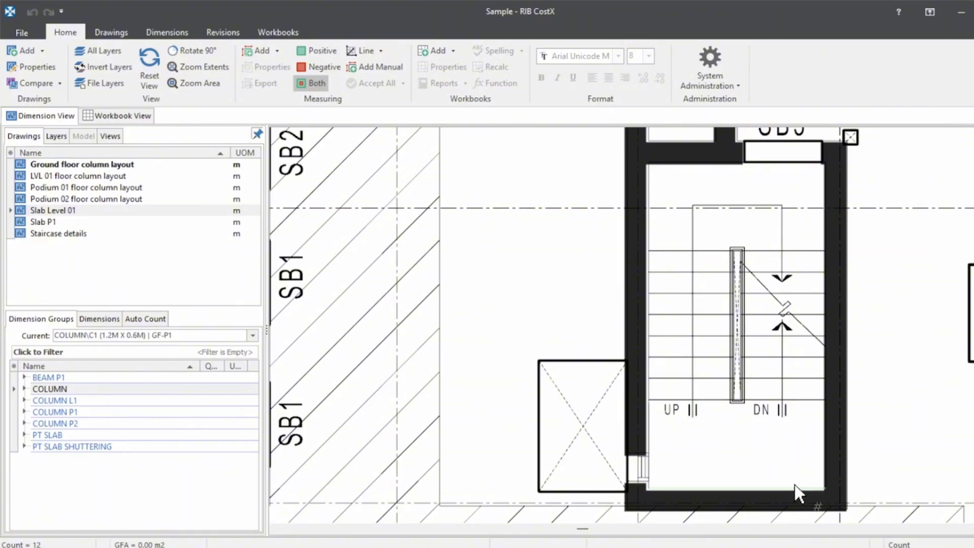
pyautogui.scroll(-2, 581, 292)
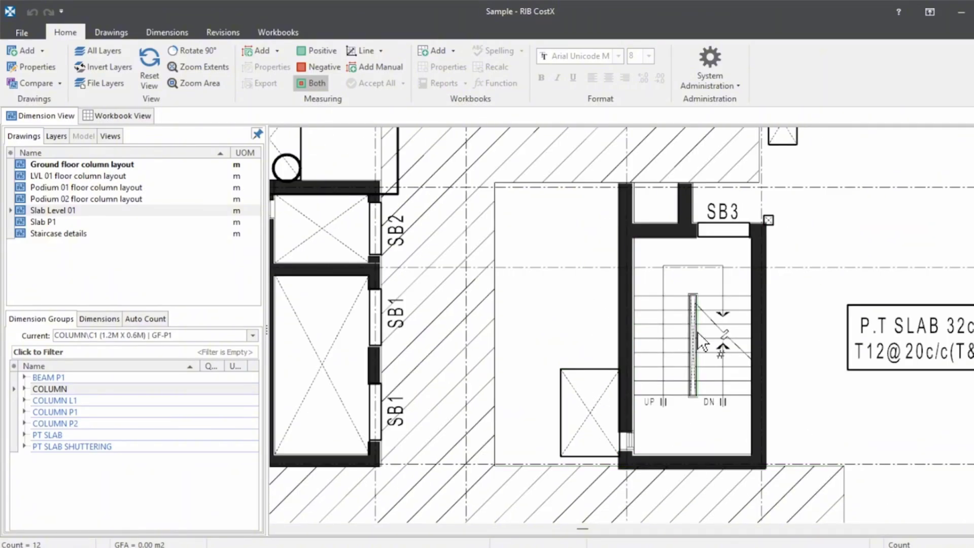
pyautogui.click(127, 435)
pyautogui.scroll(-6, 659, 296)
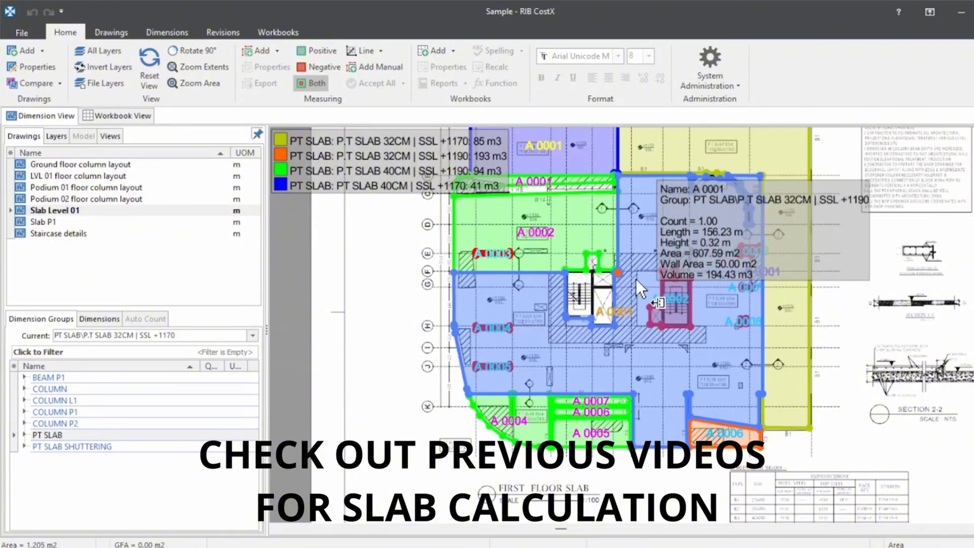
pyautogui.scroll(4, 636, 281)
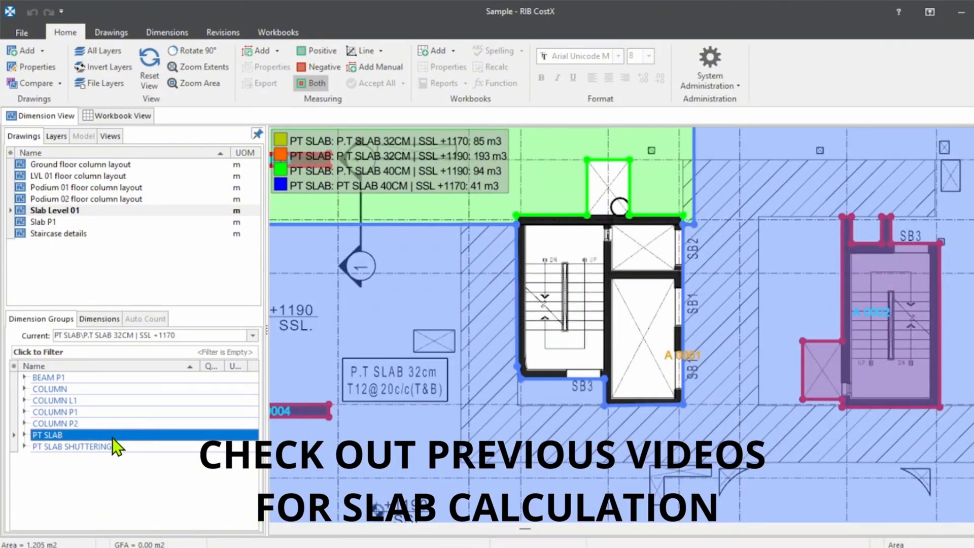
# Switch to the COLUMN P1 dimension group and examine both staircases on the Slab Level 01 plan without the slab overlay
pyautogui.click(81, 411)
pyautogui.scroll(3, 584, 304)
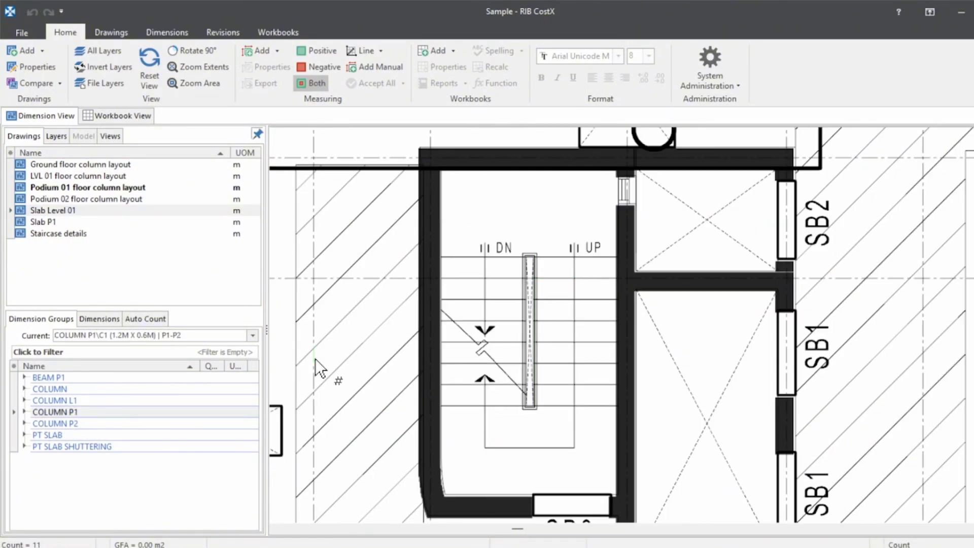
pyautogui.scroll(-3, 352, 324)
pyautogui.scroll(3, 640, 330)
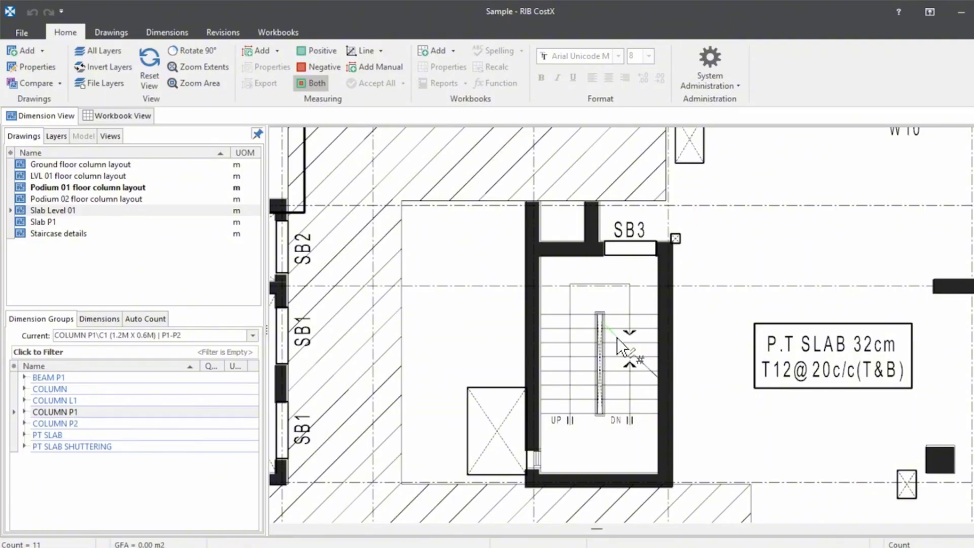
pyautogui.scroll(2, 614, 305)
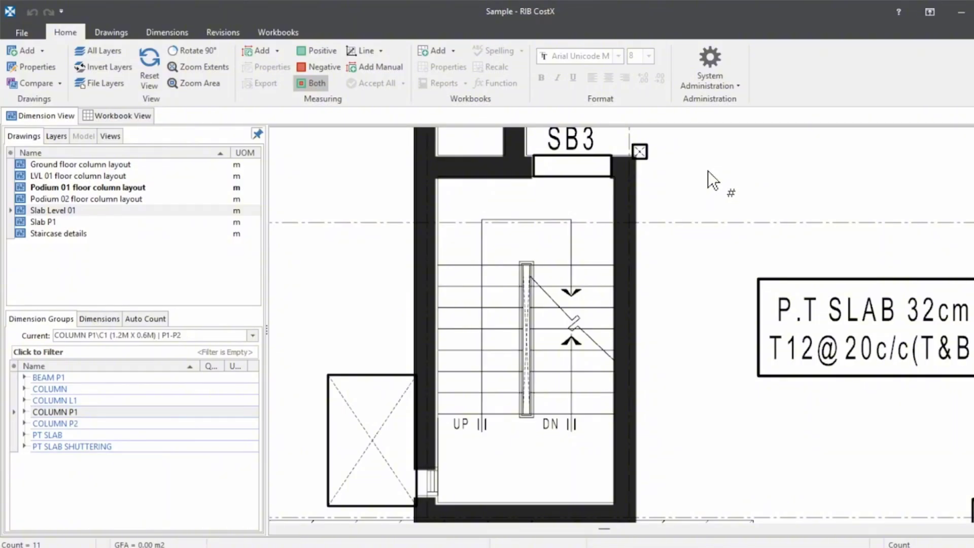
pyautogui.scroll(-2, 690, 218)
pyautogui.moveTo(690, 218)
pyautogui.mouseDown()
pyautogui.moveTo(678, 245)
pyautogui.moveTo(655, 257)
pyautogui.mouseUp()
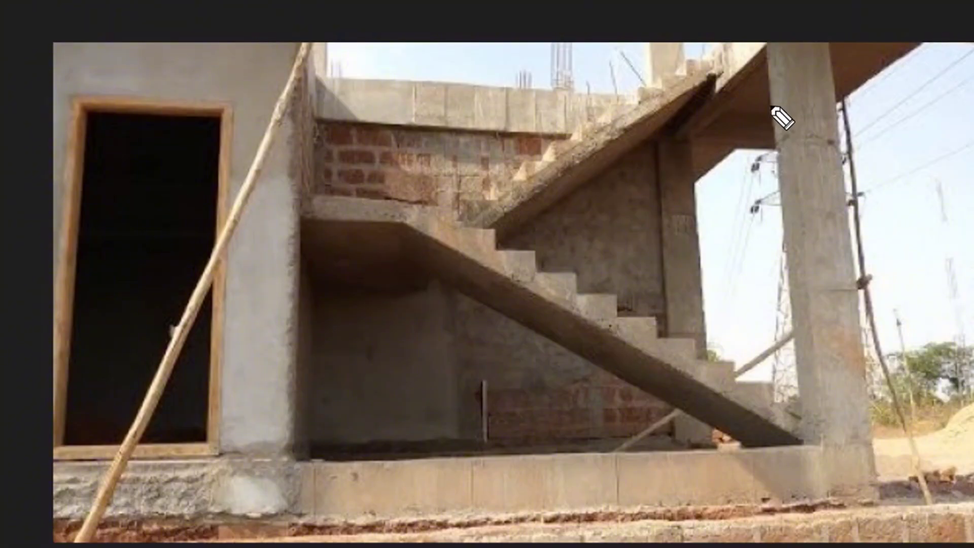
# Draw arrows on the staircase photo pointing to the floor slab beside the upper flight and to the intermediate landing
pyautogui.moveTo(798, 209); pyautogui.dragTo(770, 84)
pyautogui.moveTo(766, 80); pyautogui.dragTo(733, 127)
pyautogui.moveTo(769, 83); pyautogui.dragTo(830, 106)
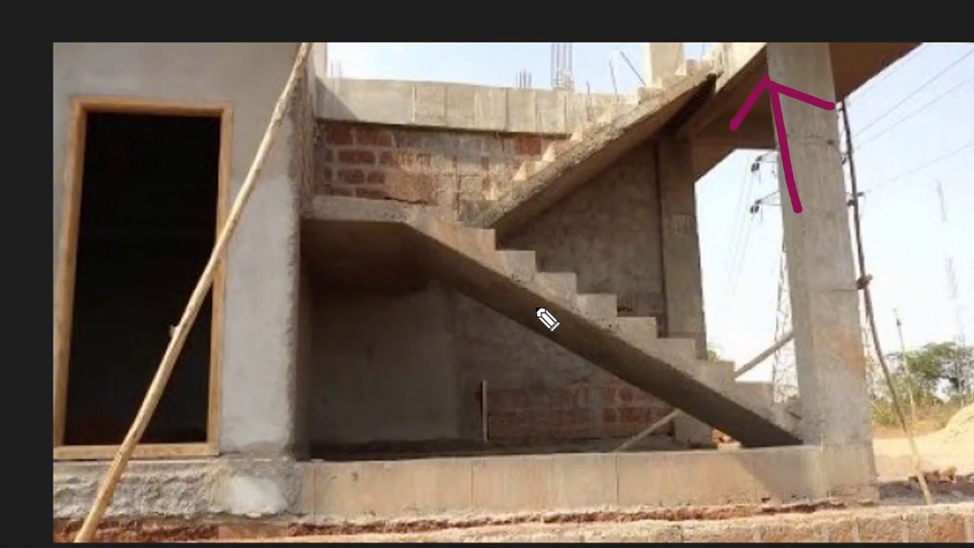
pyautogui.moveTo(347, 239); pyautogui.dragTo(343, 327)
pyautogui.moveTo(346, 239)
pyautogui.mouseDown()
pyautogui.moveTo(305, 277)
pyautogui.moveTo(396, 279)
pyautogui.mouseUp()
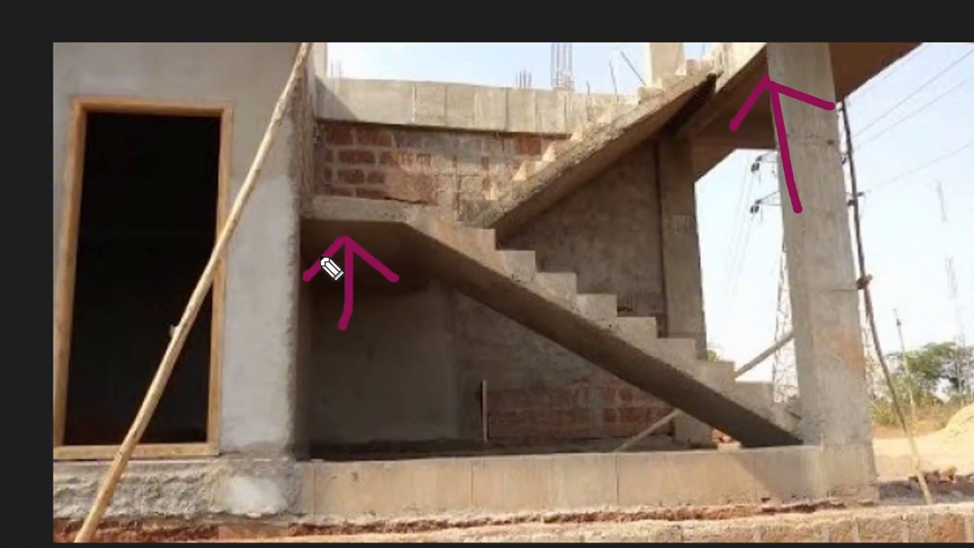
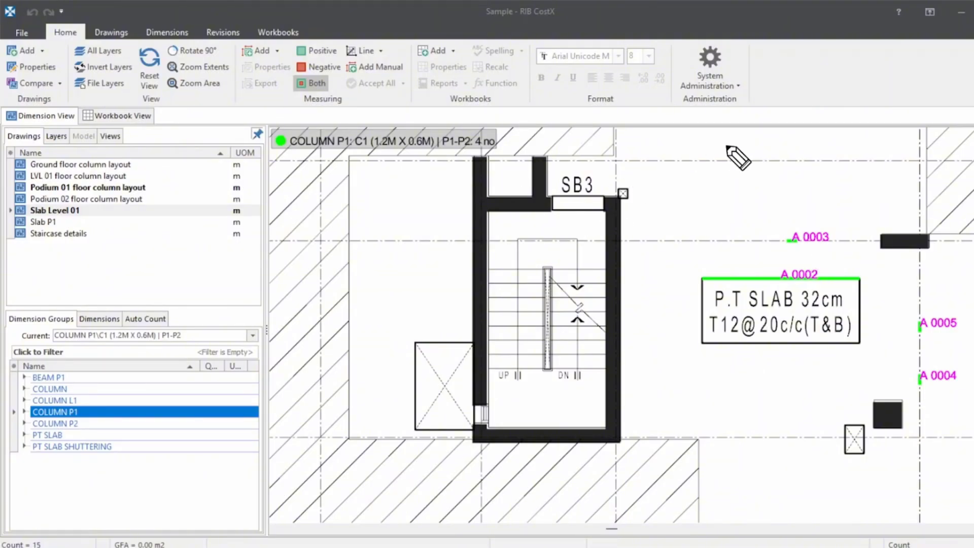
# Mark beam SB3 with an arrow and flag both landings of the stair core on the Slab Level 01 plan
pyautogui.moveTo(750, 106)
pyautogui.mouseDown()
pyautogui.moveTo(653, 133)
pyautogui.moveTo(596, 181)
pyautogui.moveTo(637, 181)
pyautogui.mouseUp()
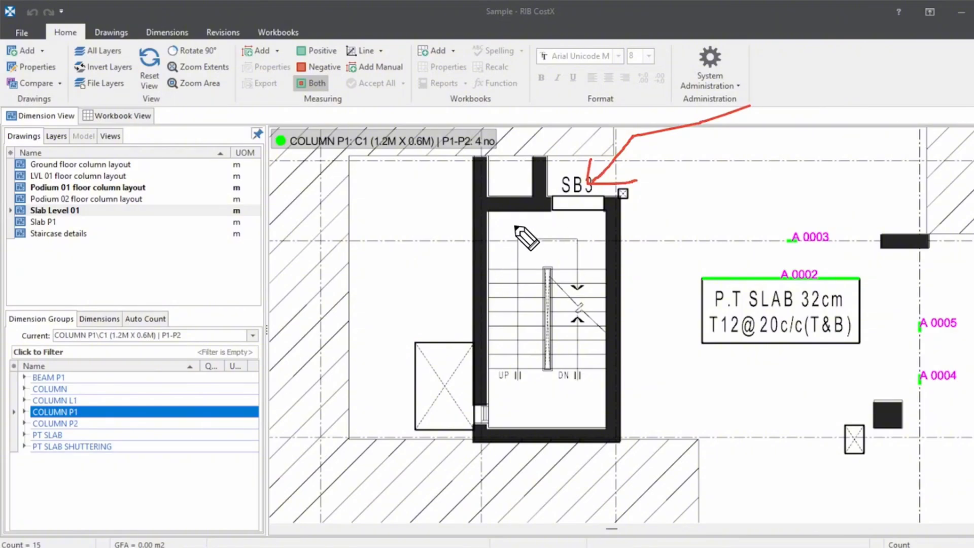
pyautogui.moveTo(578, 242); pyautogui.dragTo(667, 212)
pyautogui.moveTo(576, 429); pyautogui.dragTo(640, 393)
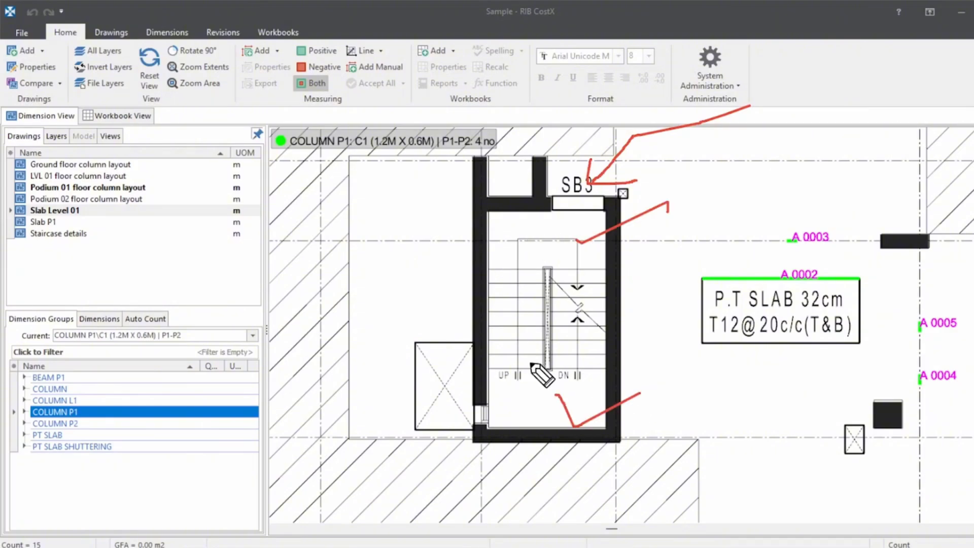
# Outline the UP and DN flights of the stair core and draw marker lines from their individual steps
pyautogui.moveTo(505, 268)
pyautogui.mouseDown()
pyautogui.moveTo(514, 366)
pyautogui.moveTo(548, 365)
pyautogui.moveTo(509, 279)
pyautogui.moveTo(601, 351)
pyautogui.moveTo(557, 278)
pyautogui.mouseUp()
pyautogui.moveTo(497, 297); pyautogui.dragTo(429, 295)
pyautogui.moveTo(484, 316); pyautogui.dragTo(397, 315)
pyautogui.moveTo(495, 333)
pyautogui.mouseDown()
pyautogui.moveTo(420, 334)
pyautogui.moveTo(492, 347)
pyautogui.mouseUp()
pyautogui.moveTo(419, 370); pyautogui.dragTo(495, 359)
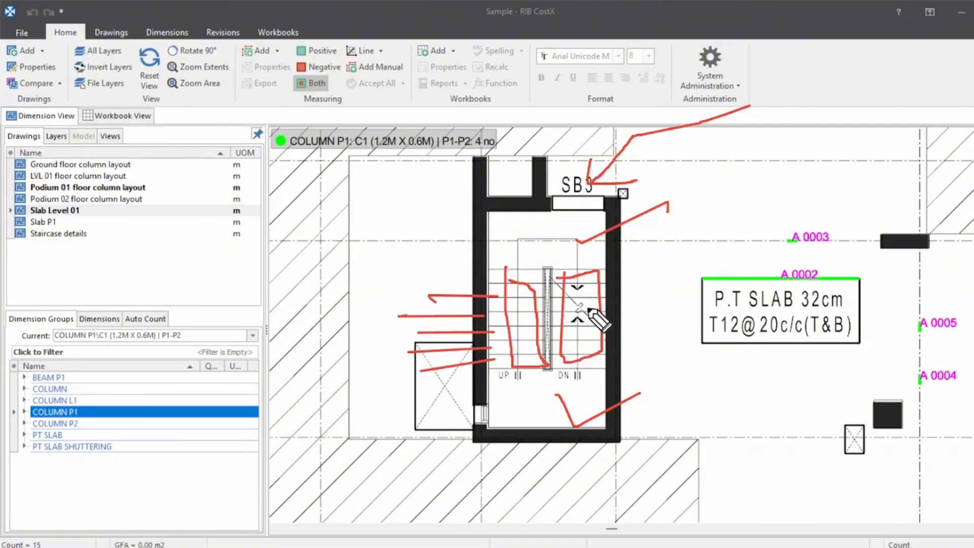
pyautogui.moveTo(588, 307); pyautogui.dragTo(637, 295)
pyautogui.moveTo(586, 315); pyautogui.dragTo(631, 305)
pyautogui.moveTo(596, 338); pyautogui.dragTo(644, 319)
pyautogui.moveTo(595, 350); pyautogui.dragTo(664, 335)
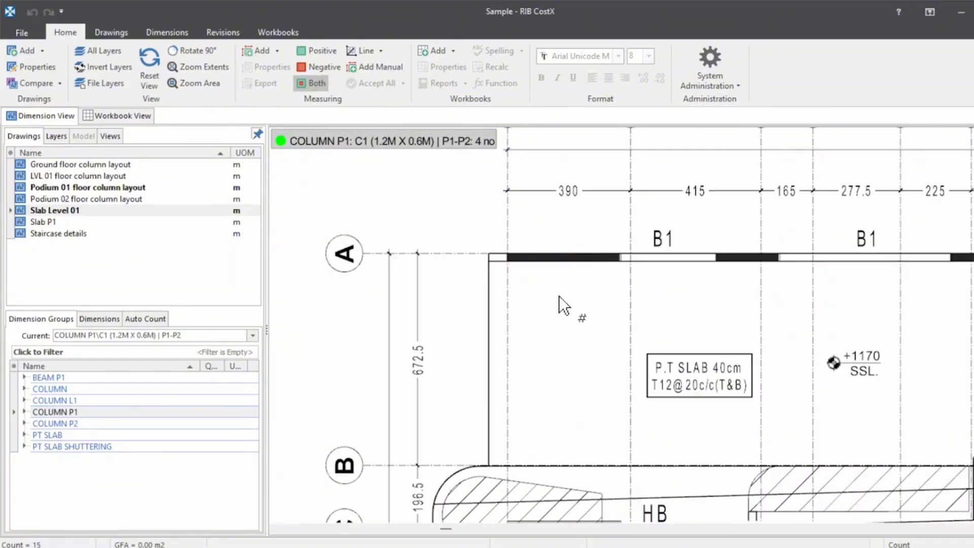
# Measure the 415 spacing between grid lines 2 and 3 on the Slab Level 01 drawing
pyautogui.scroll(5, 527, 193)
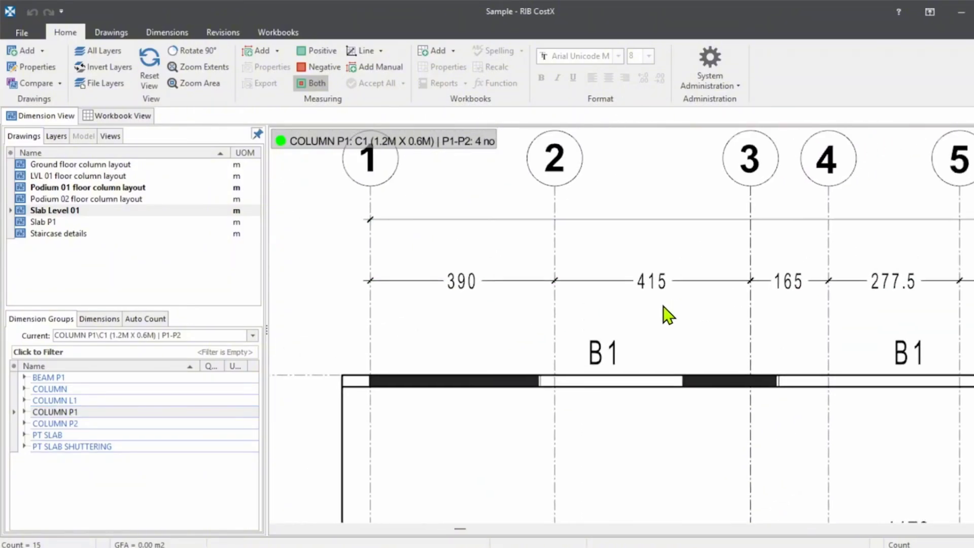
pyautogui.click(421, 334)
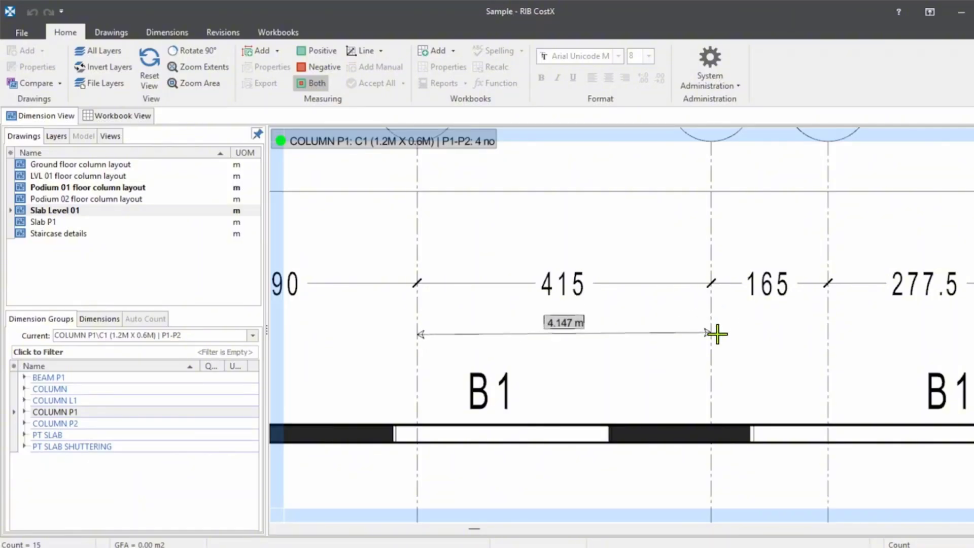
pyautogui.scroll(2, 710, 334)
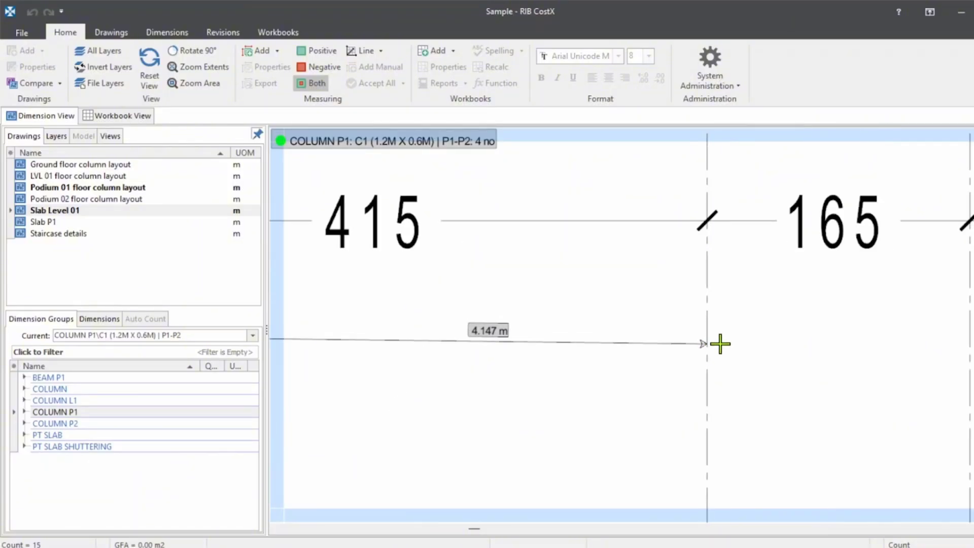
pyautogui.scroll(-1, 715, 345)
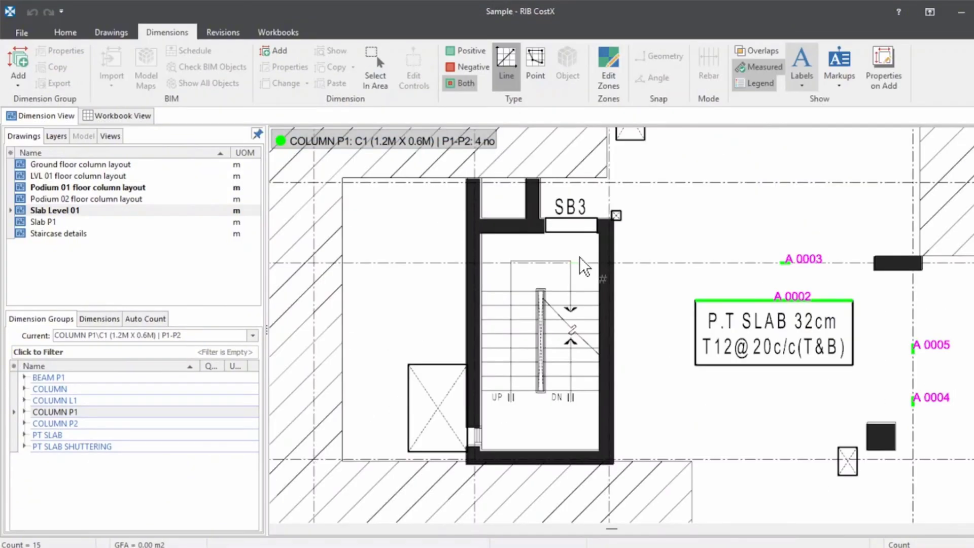
# Examine beam SB3 and the stair core around it on the Slab Level 01 drawing
pyautogui.scroll(2, 619, 326)
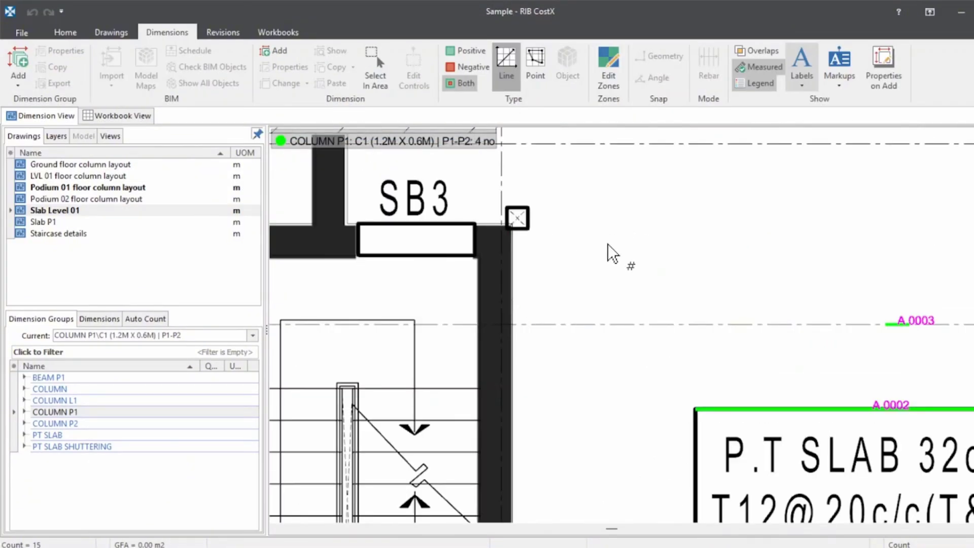
pyautogui.scroll(-2, 611, 252)
pyautogui.scroll(2, 488, 363)
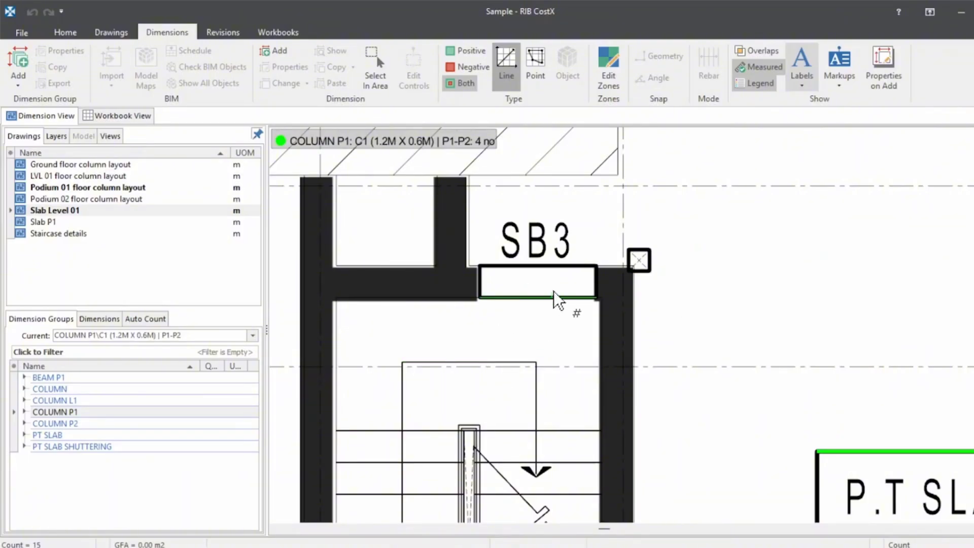
pyautogui.scroll(-2, 507, 304)
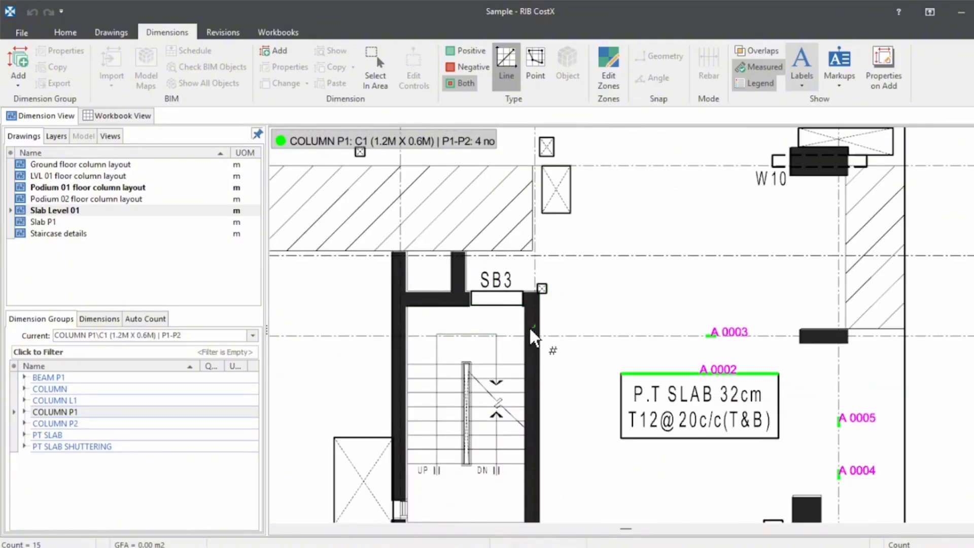
pyautogui.scroll(-2, 571, 192)
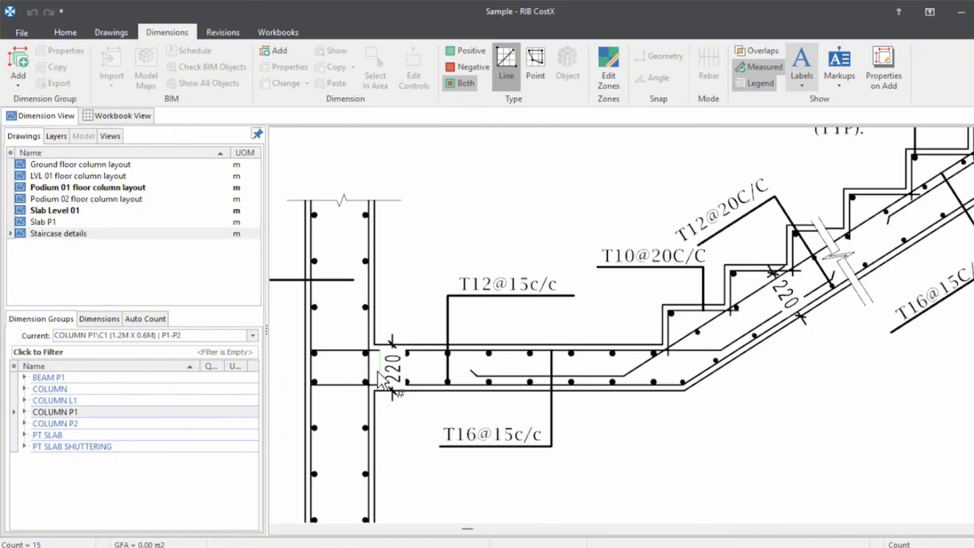
# Examine both landing slabs, their thickness and their junctions with the core walls in Section A-A of the Staircase details drawing
pyautogui.moveTo(543, 286); pyautogui.dragTo(405, 396)
pyautogui.scroll(-3, 407, 398)
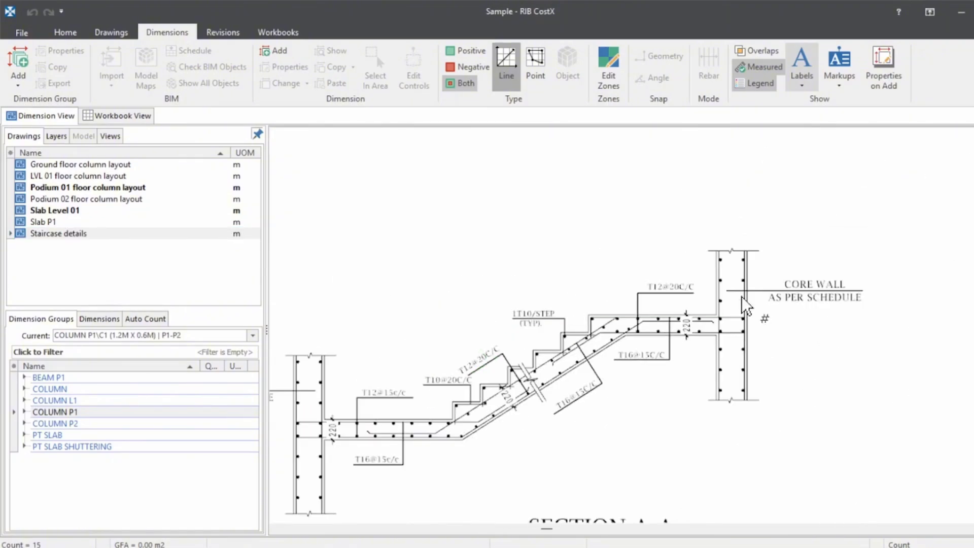
pyautogui.scroll(3, 694, 319)
pyautogui.moveTo(694, 319); pyautogui.dragTo(556, 366)
pyautogui.scroll(-3, 558, 375)
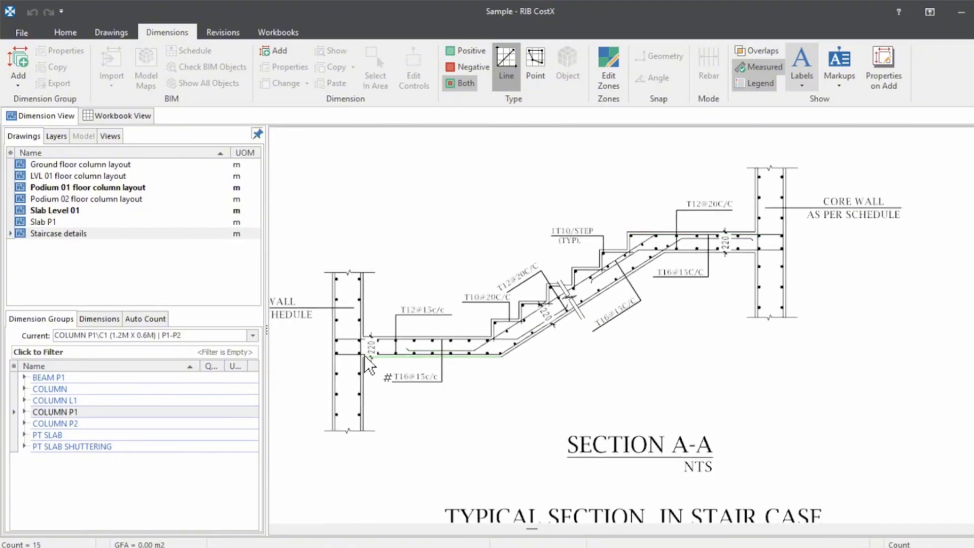
pyautogui.scroll(5, 413, 365)
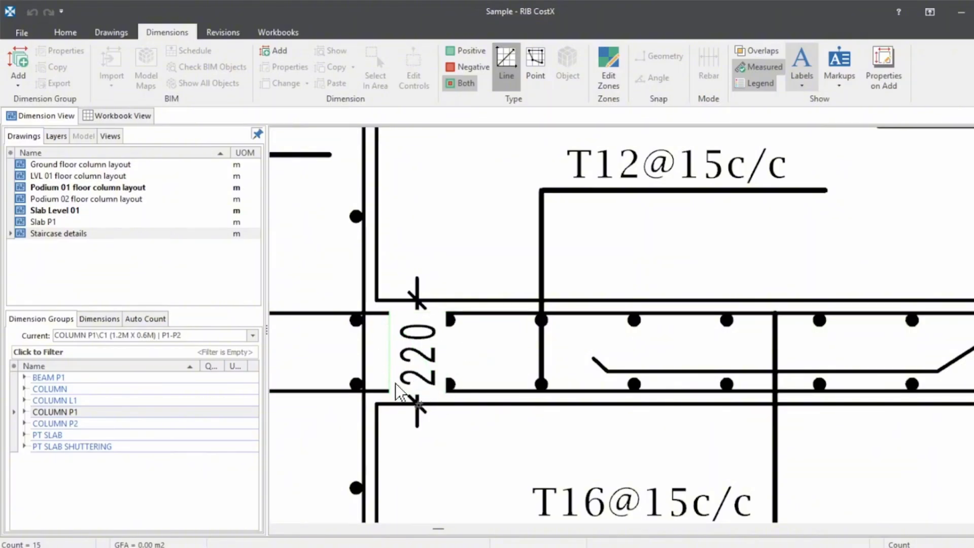
pyautogui.scroll(-3, 386, 369)
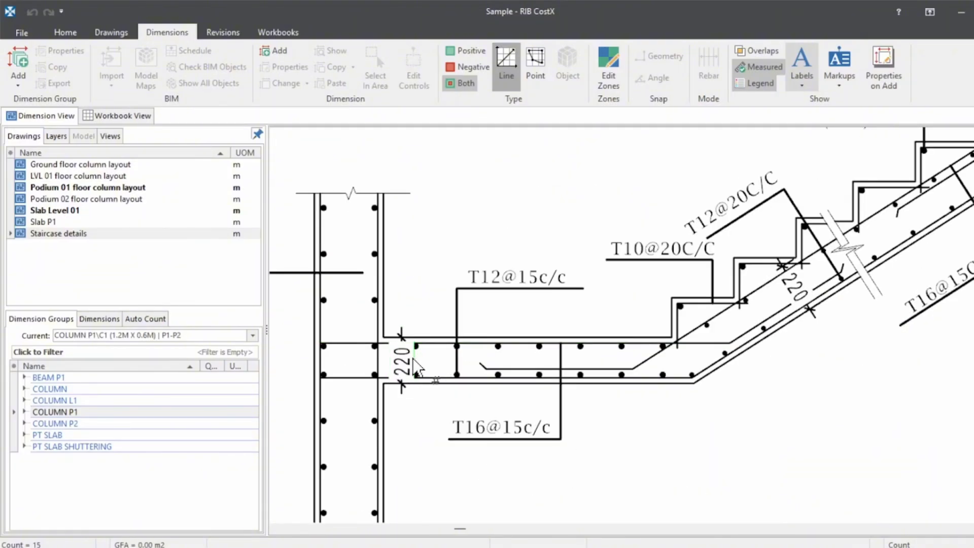
# Examine the waist slab thickness, the step profile and the step reinforcement in Section A-A
pyautogui.scroll(2, 401, 364)
pyautogui.moveTo(874, 288); pyautogui.dragTo(485, 426)
pyautogui.scroll(-3, 660, 358)
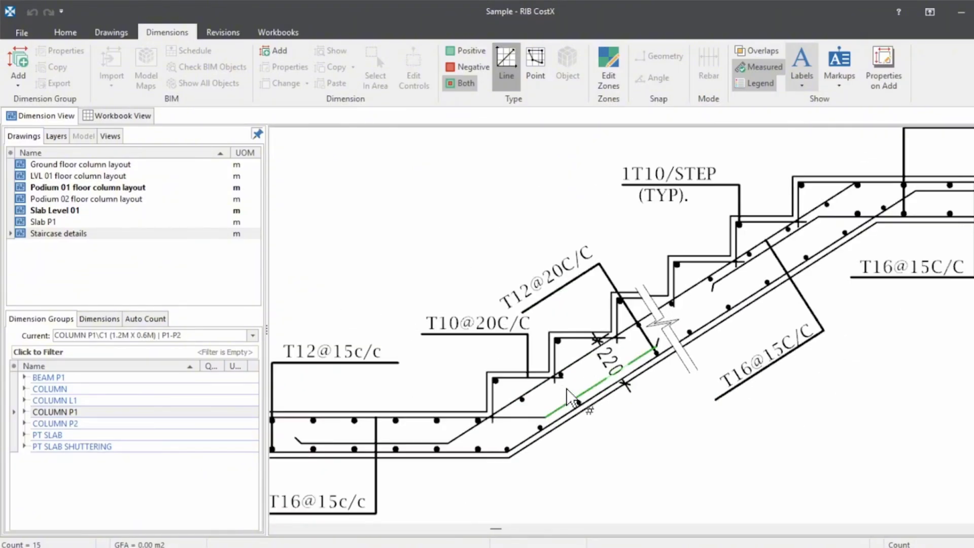
pyautogui.scroll(5, 558, 373)
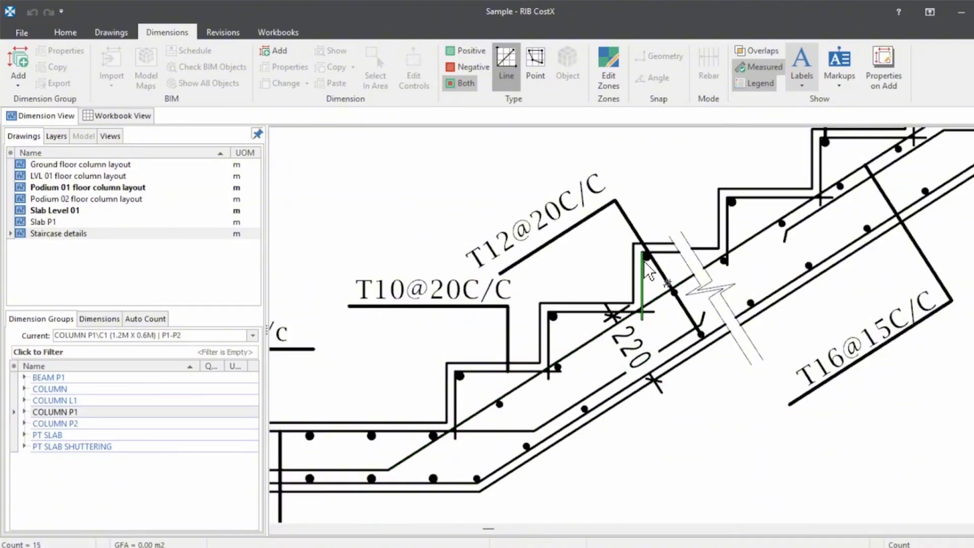
pyautogui.scroll(-3, 652, 324)
pyautogui.scroll(5, 452, 385)
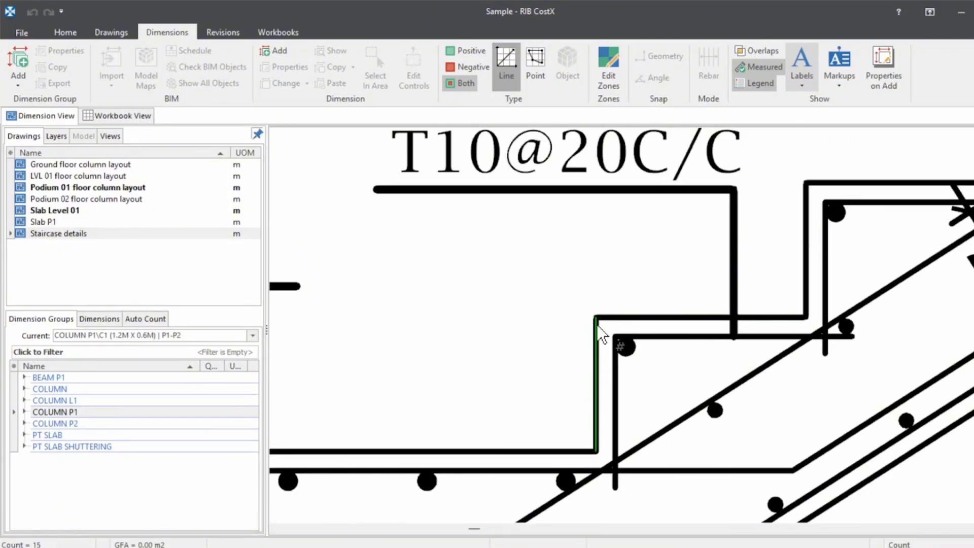
pyautogui.scroll(-5, 522, 322)
pyautogui.scroll(5, 644, 274)
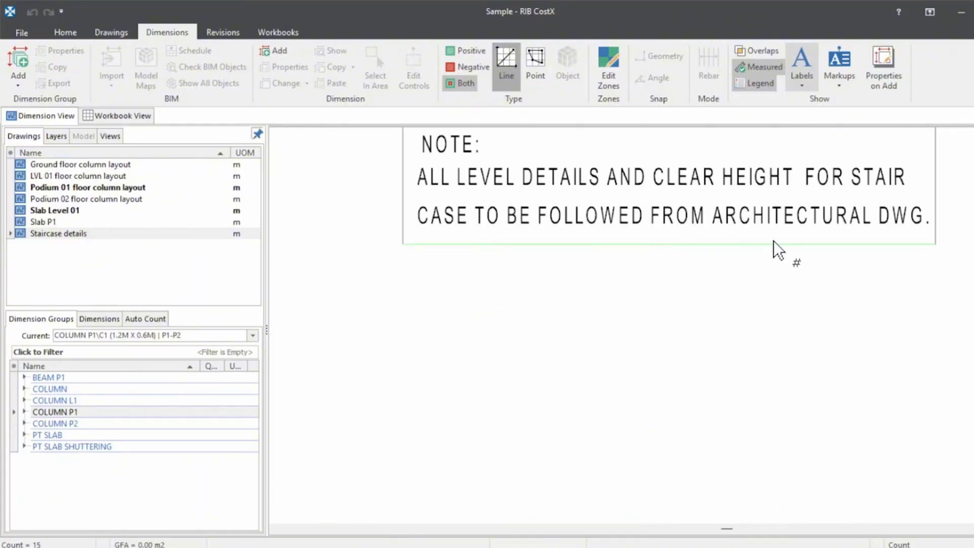
# Read the note on level details and clear height, and view the whole Staircase details sheet
pyautogui.moveTo(774, 241); pyautogui.dragTo(719, 301)
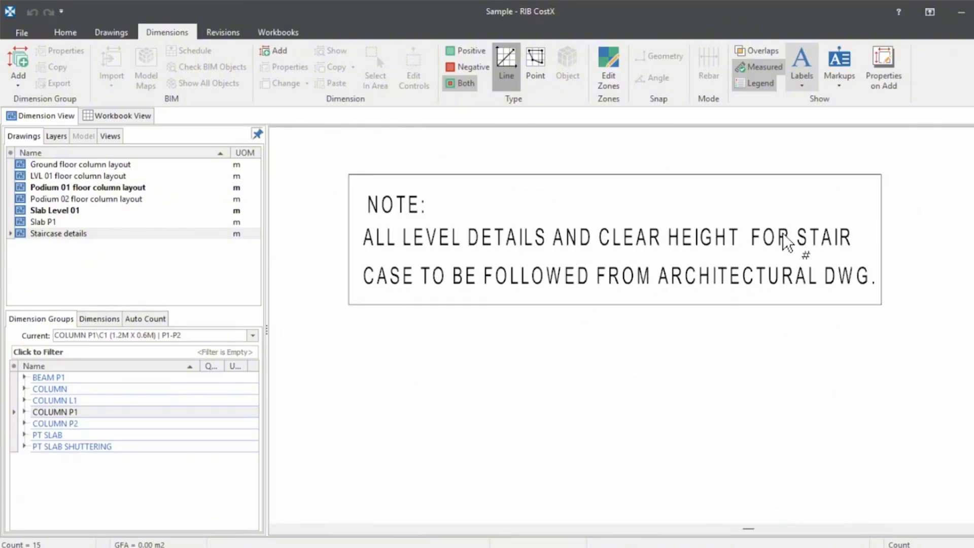
pyautogui.scroll(-3, 654, 274)
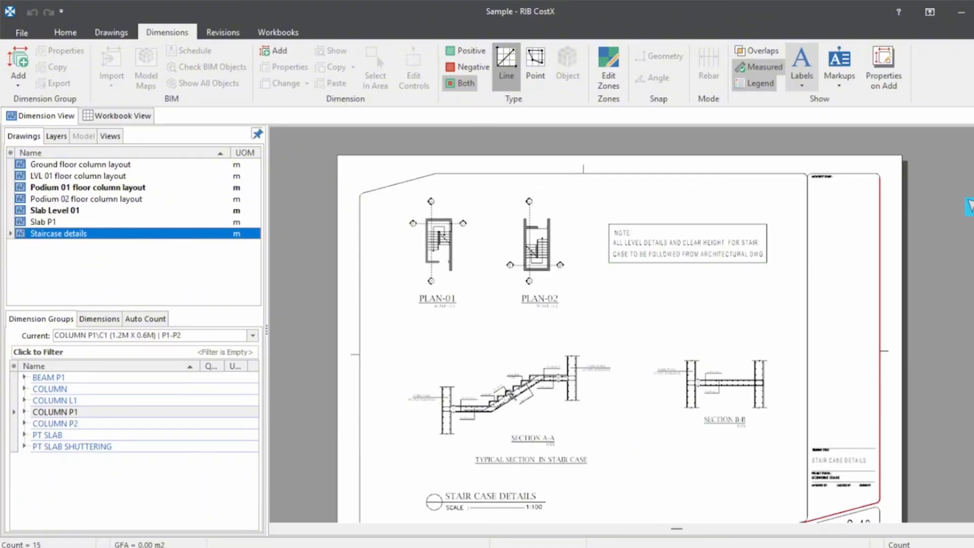
pyautogui.click(898, 502)
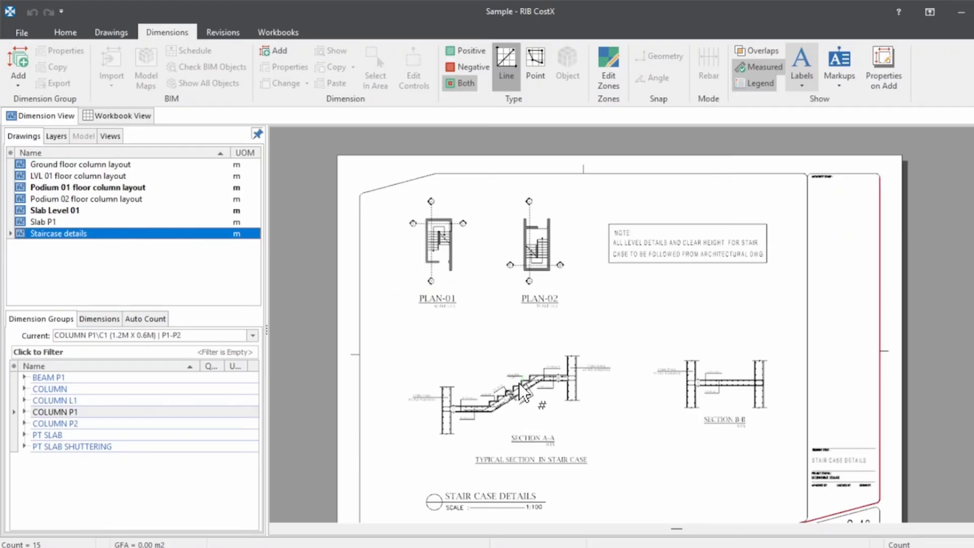
# Re-examine the flight between the two landings in Section A-A, checking its waist slab, treads and risers
pyautogui.scroll(6, 337, 324)
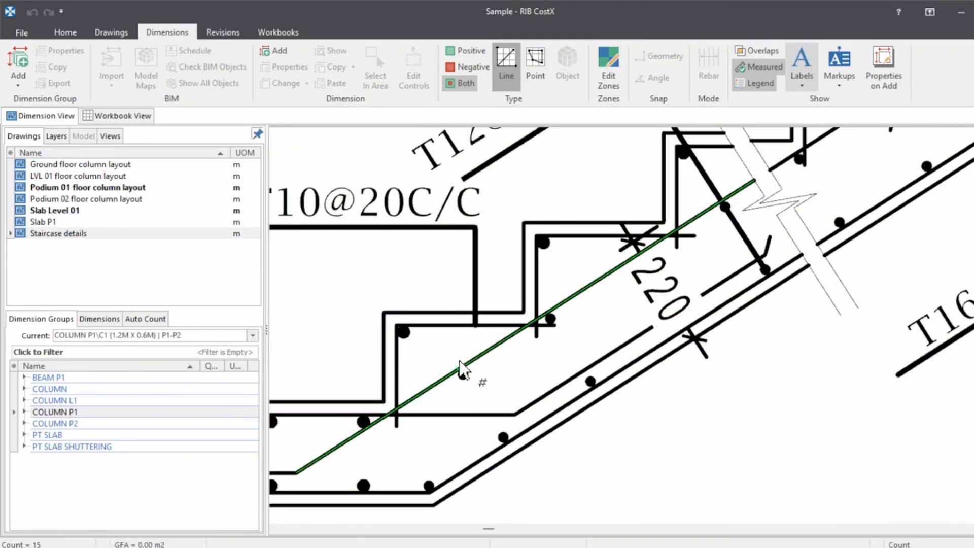
pyautogui.scroll(-2, 552, 348)
pyautogui.scroll(-2, 511, 325)
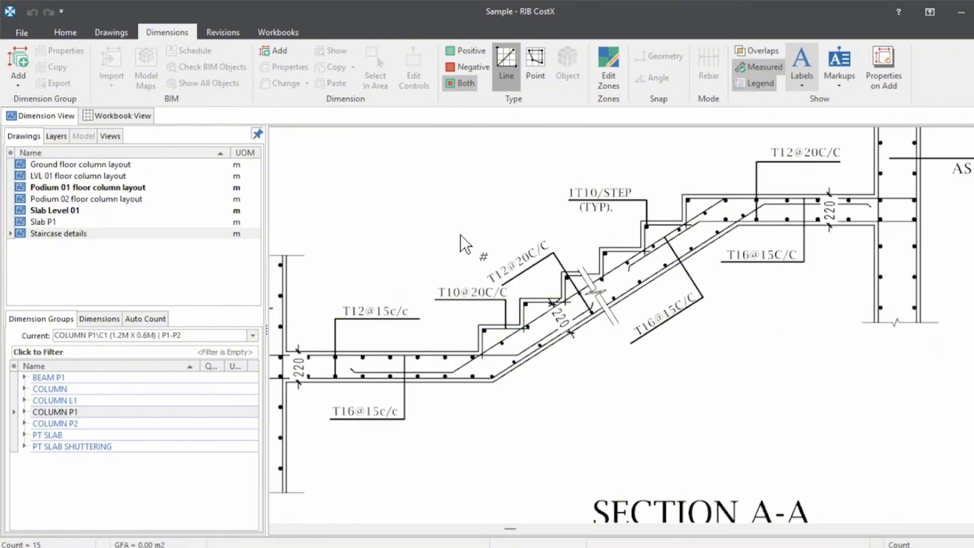
pyautogui.moveTo(775, 297); pyautogui.dragTo(766, 348)
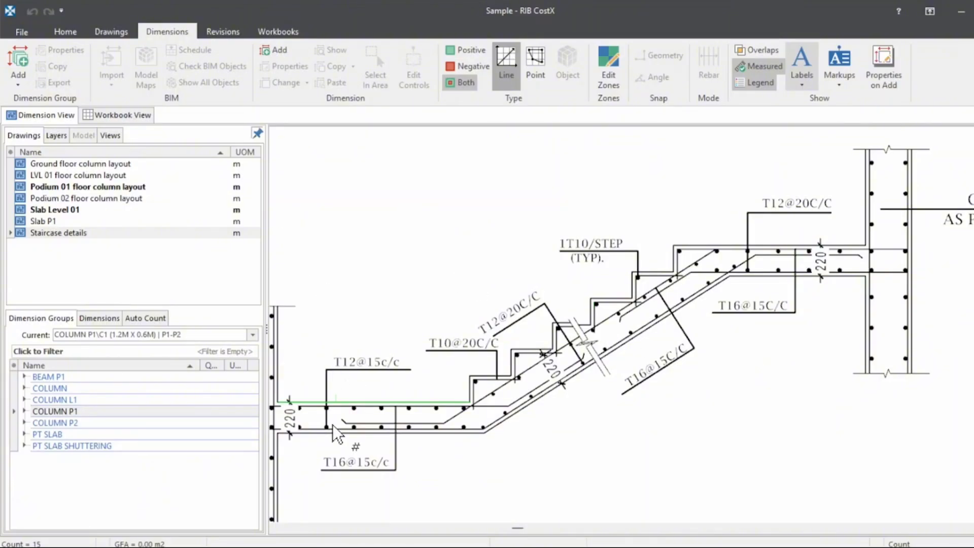
pyautogui.scroll(2, 489, 384)
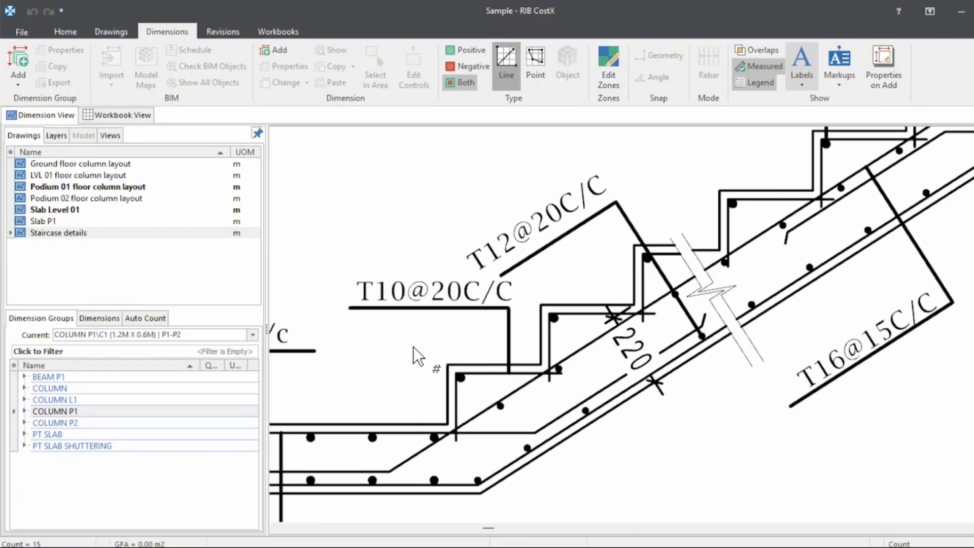
pyautogui.scroll(2, 417, 356)
pyautogui.scroll(-3, 397, 297)
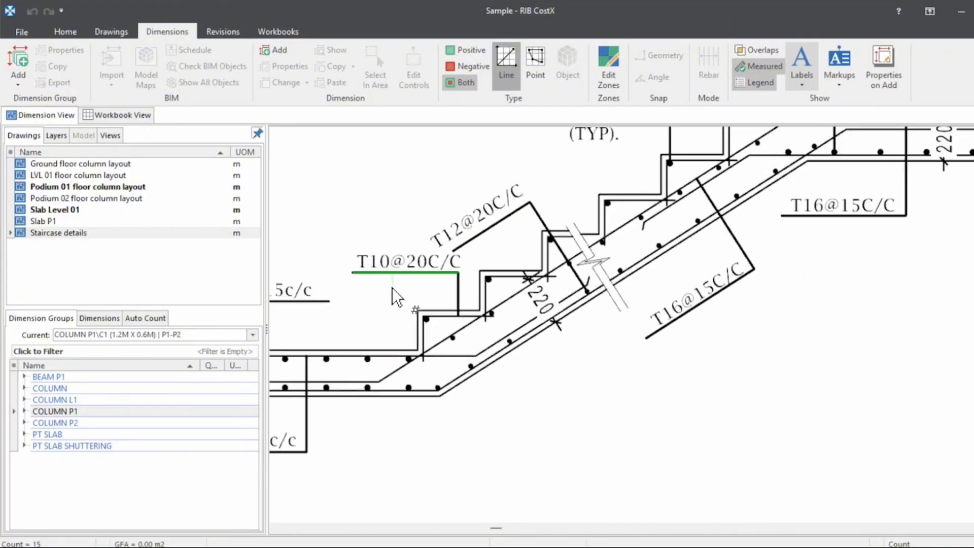
pyautogui.scroll(-3, 397, 297)
pyautogui.scroll(2, 626, 367)
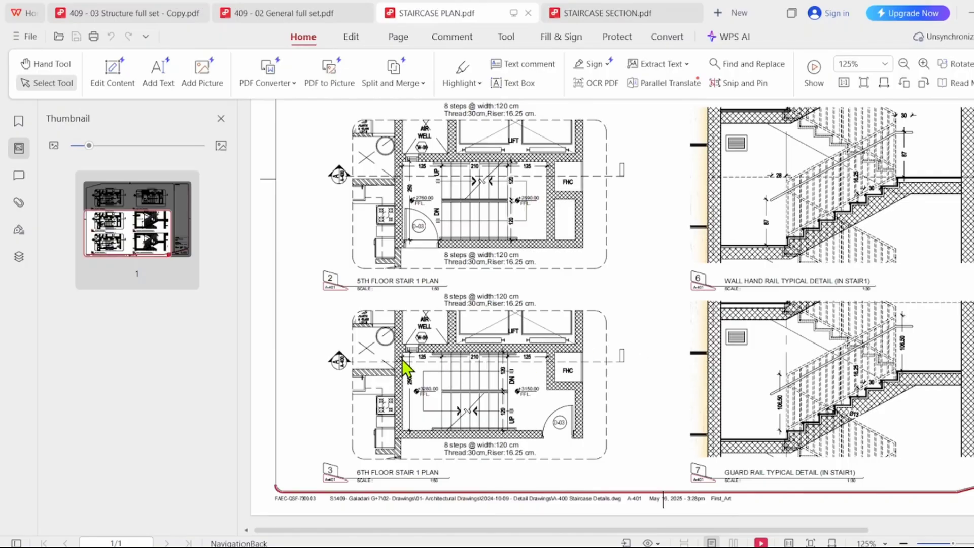
# Switch to STAIRCASE PLAN.pdf in WPS and select the tread and riser note below the 4th floor stair 1 plan
pyautogui.scroll(2, 402, 365)
pyautogui.scroll(-1, 575, 357)
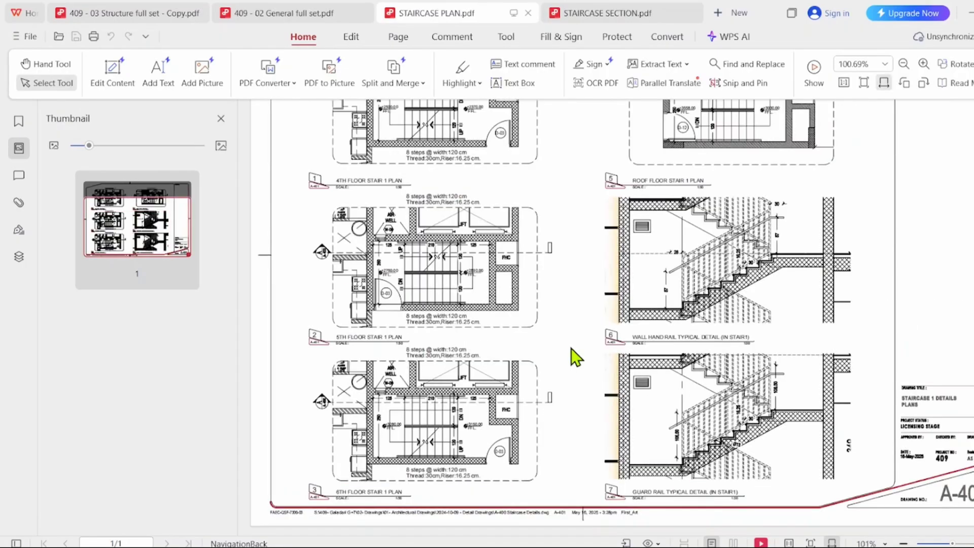
pyautogui.scroll(2, 455, 137)
pyautogui.scroll(5, 455, 136)
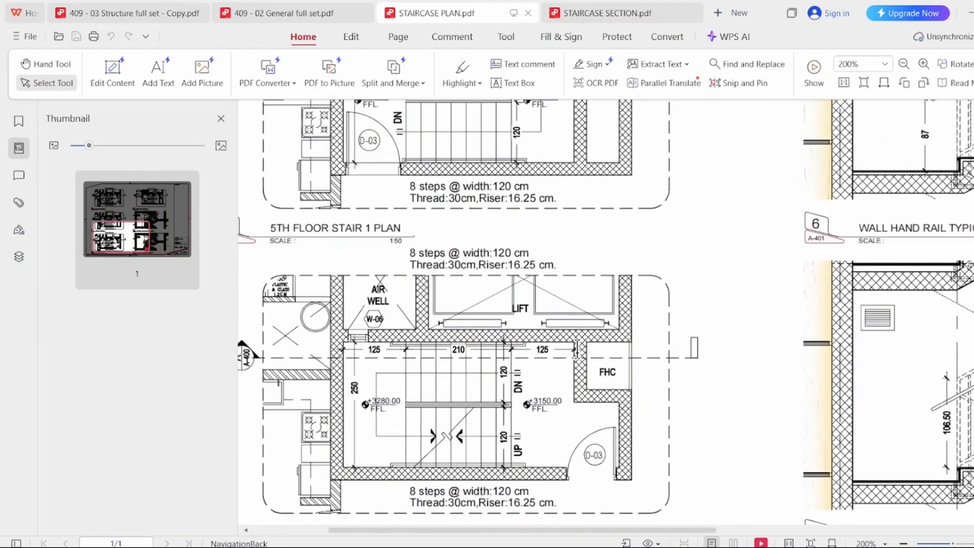
pyautogui.scroll(4, 455, 137)
pyautogui.moveTo(314, 308); pyautogui.dragTo(763, 325)
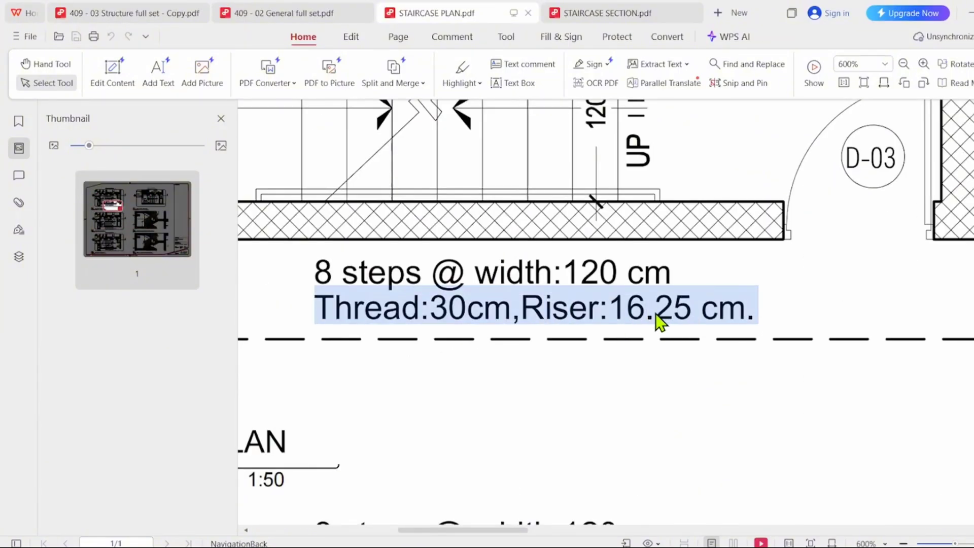
# Outline the tread and riser note with the pen and write both sizes in metres below it
pyautogui.moveTo(763, 262)
pyautogui.mouseDown()
pyautogui.moveTo(457, 274)
pyautogui.moveTo(305, 299)
pyautogui.moveTo(317, 331)
pyautogui.mouseUp()
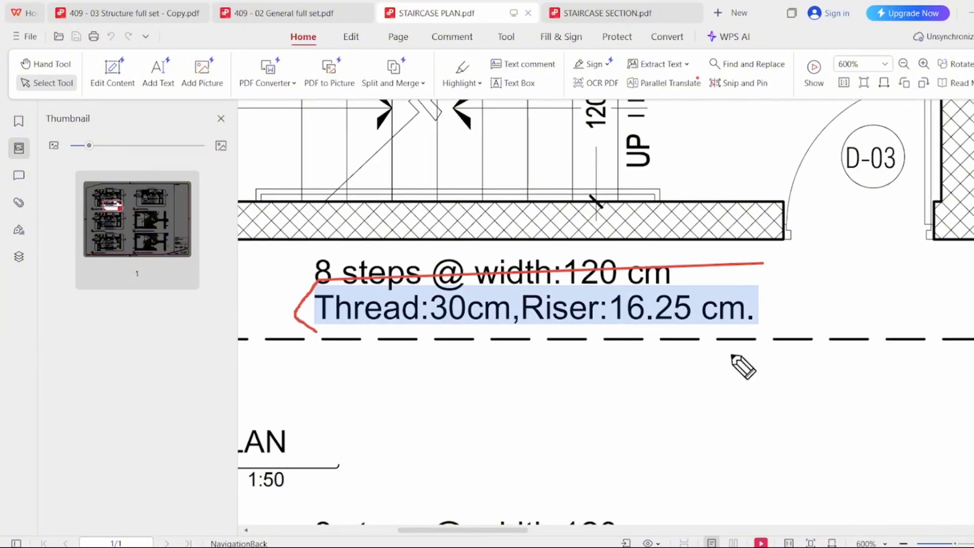
pyautogui.moveTo(731, 355); pyautogui.dragTo(766, 269)
pyautogui.moveTo(425, 399)
pyautogui.mouseDown()
pyautogui.moveTo(449, 378)
pyautogui.moveTo(495, 416)
pyautogui.mouseUp()
pyautogui.moveTo(628, 382)
pyautogui.mouseDown()
pyautogui.moveTo(663, 377)
pyautogui.moveTo(724, 447)
pyautogui.mouseUp()
pyautogui.click(676, 397)
pyautogui.moveTo(740, 375); pyautogui.dragTo(744, 412)
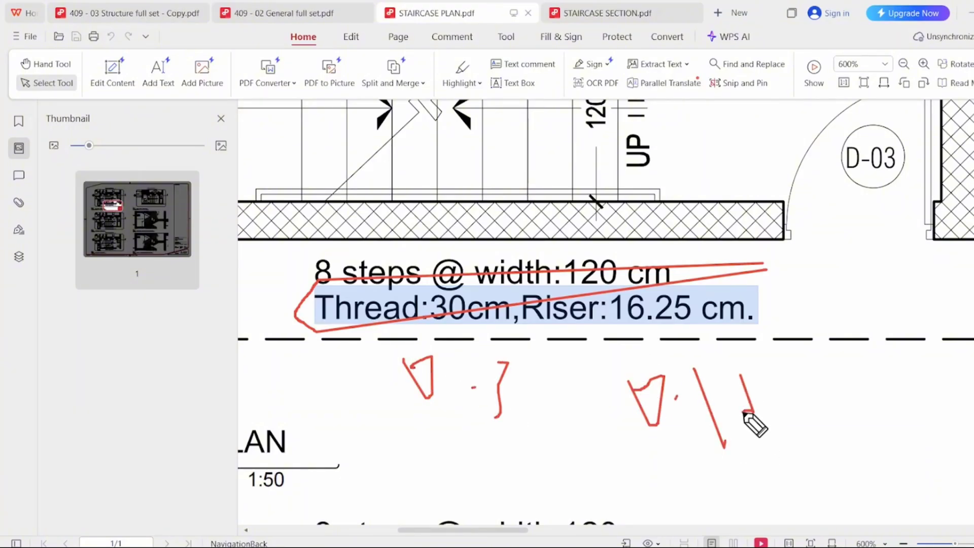
pyautogui.moveTo(859, 370); pyautogui.dragTo(865, 401)
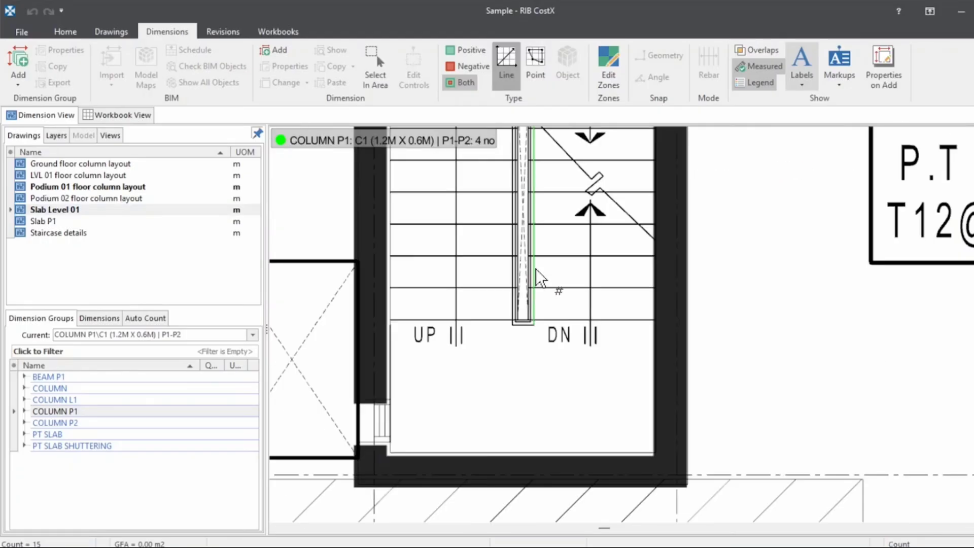
# Switch to CostX and start a dimension group named LANDING LEVEL 01 with Area measurement for the staircase on Slab Level 01
pyautogui.scroll(2, 539, 278)
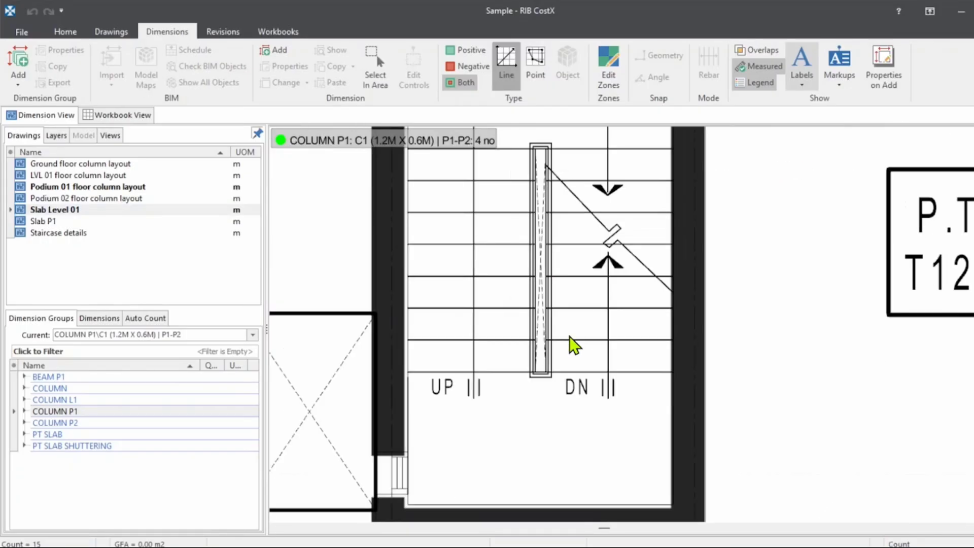
pyautogui.scroll(2, 575, 345)
pyautogui.scroll(-4, 572, 324)
pyautogui.scroll(4, 553, 278)
pyautogui.scroll(-3, 546, 282)
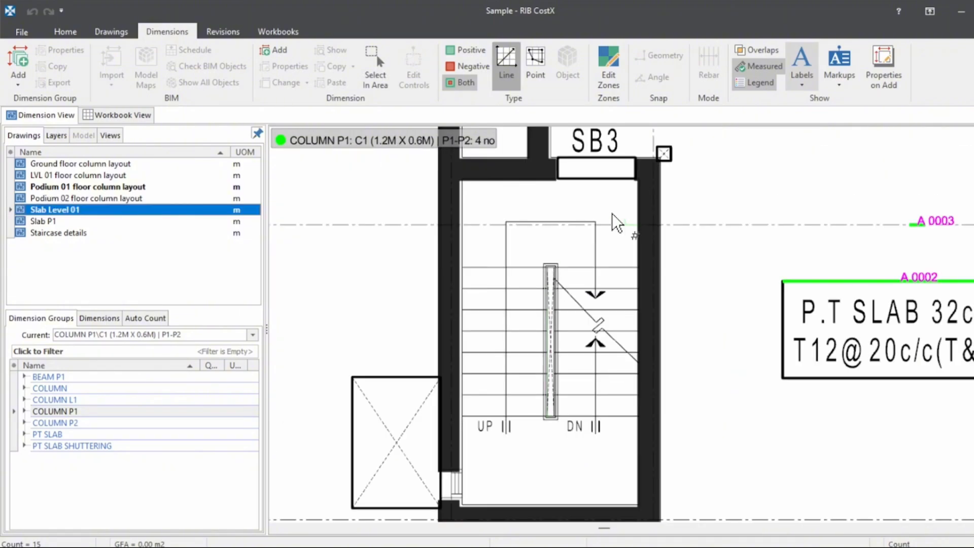
pyautogui.click(18, 59)
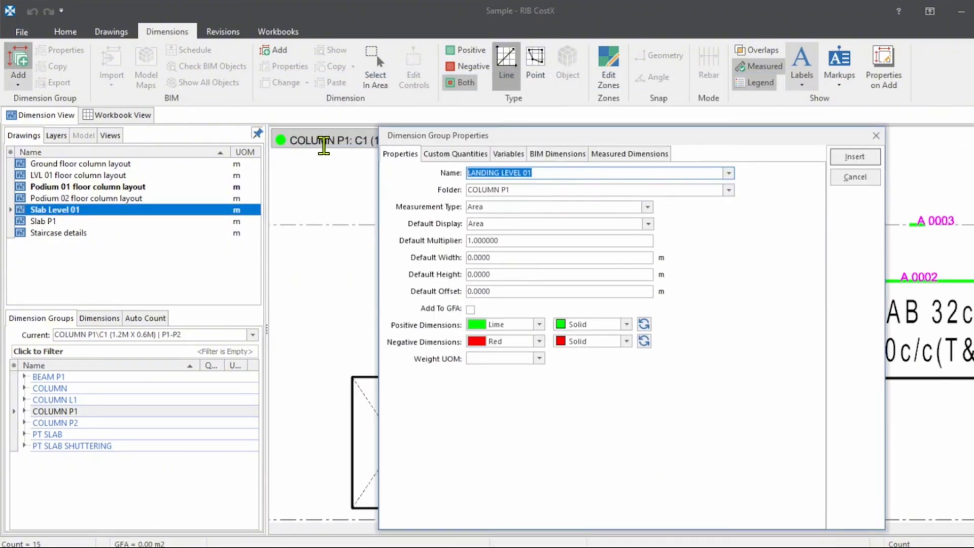
pyautogui.click(506, 211)
pyautogui.click(505, 211)
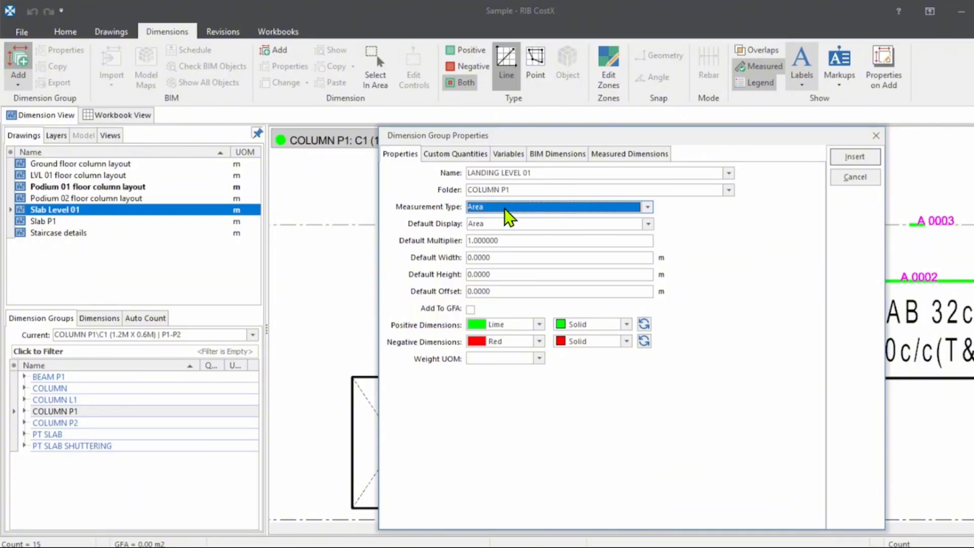
# Set the dimension group's default display to Volume and its default height to 0.22 m
pyautogui.click(487, 226)
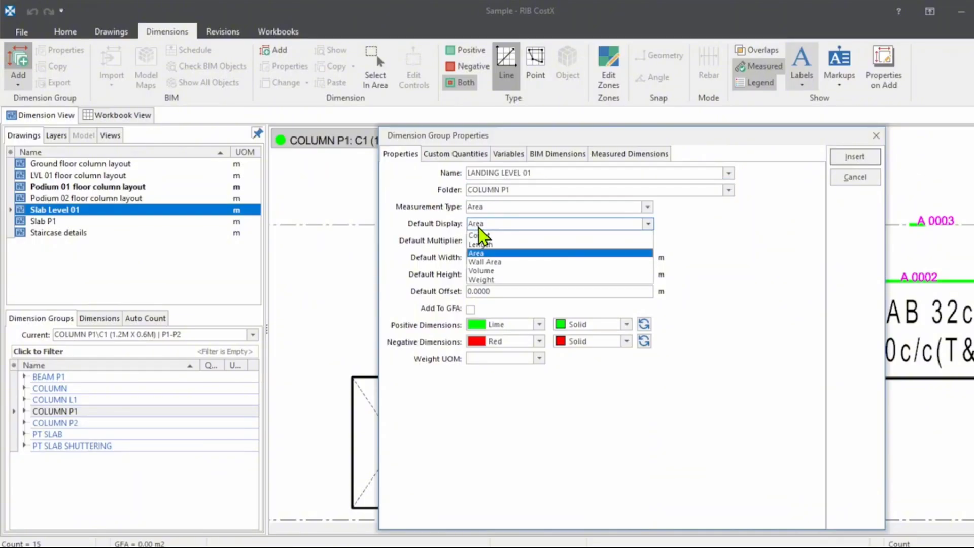
pyautogui.click(492, 271)
pyautogui.click(504, 257)
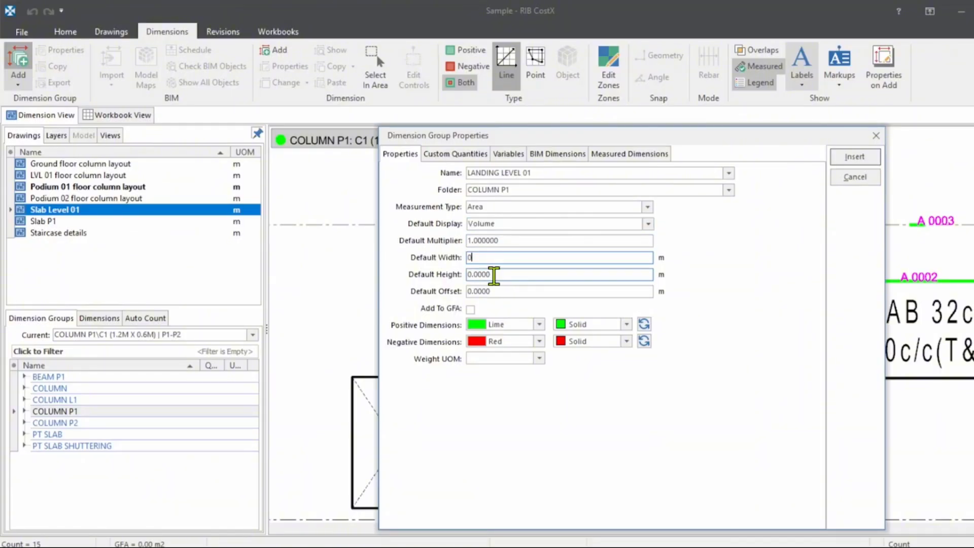
pyautogui.click(496, 273)
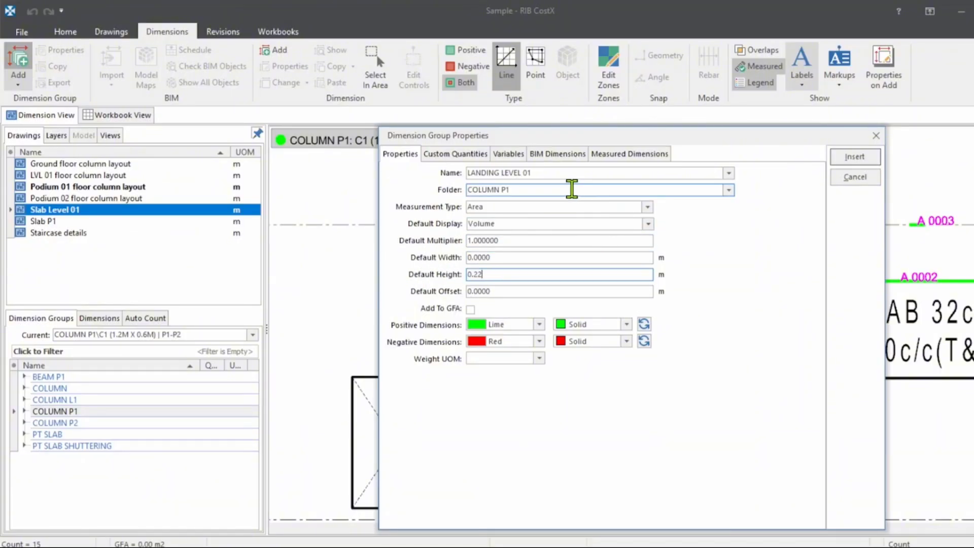
# Assign the dimension group to a new folder named STAIRCASE
pyautogui.click(538, 190)
pyautogui.write('STAIR')
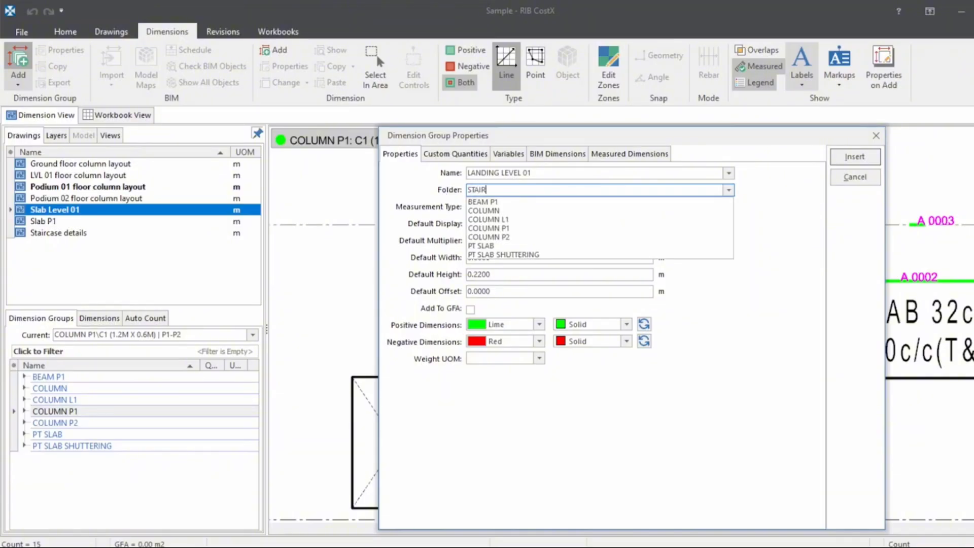
pyautogui.write('CASE')
pyautogui.click(766, 330)
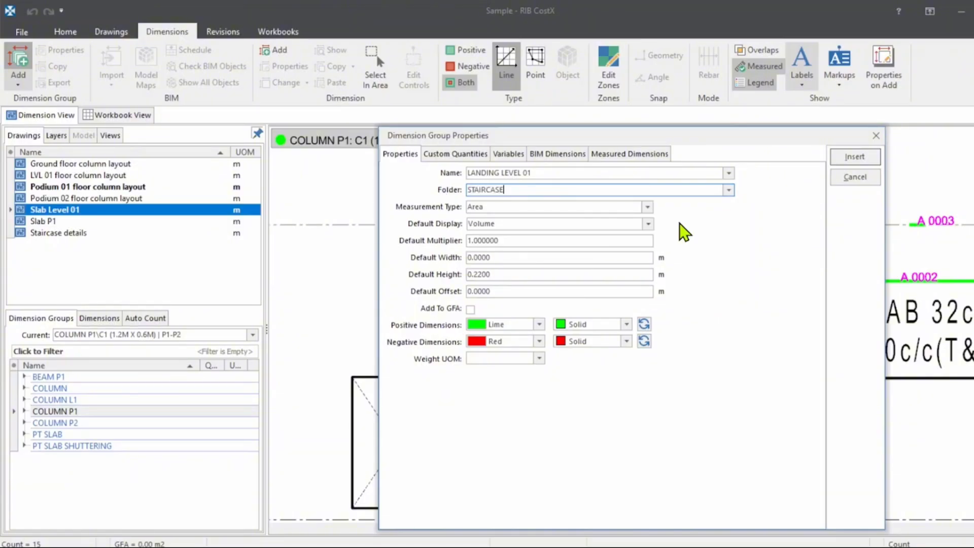
pyautogui.moveTo(465, 135); pyautogui.dragTo(440, 180)
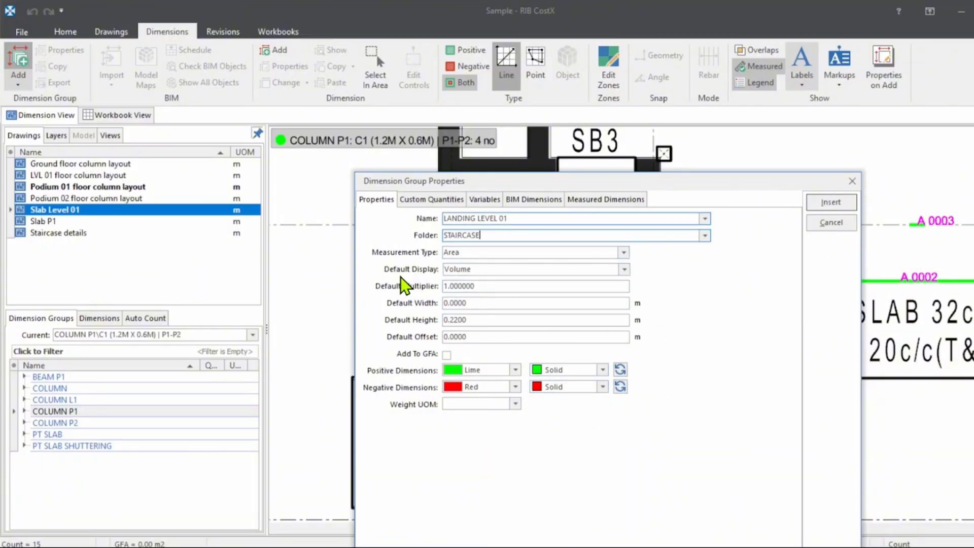
# Rename the dimension group as LANDING | LEVEL 01 and insert it
pyautogui.click(459, 270)
pyautogui.click(759, 325)
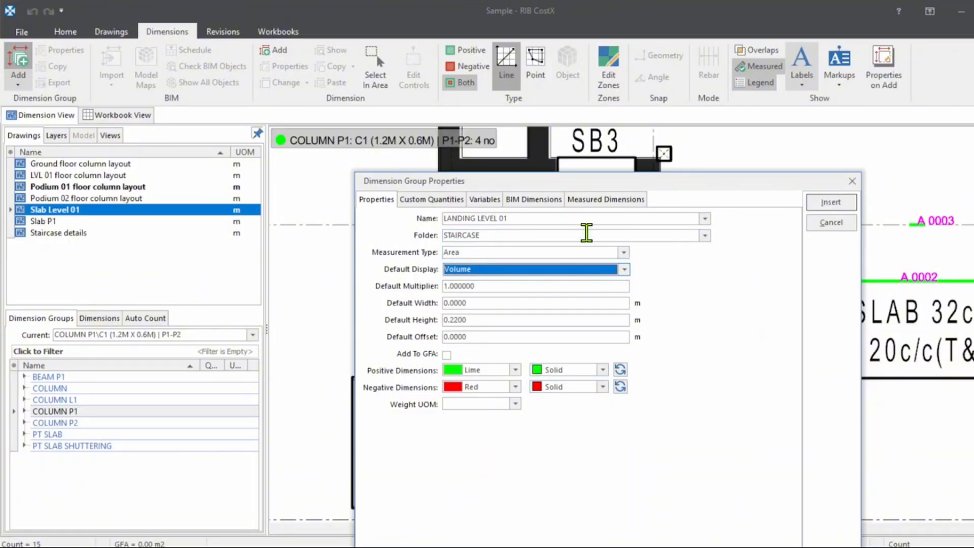
pyautogui.moveTo(514, 217); pyautogui.dragTo(404, 213)
pyautogui.click(476, 218)
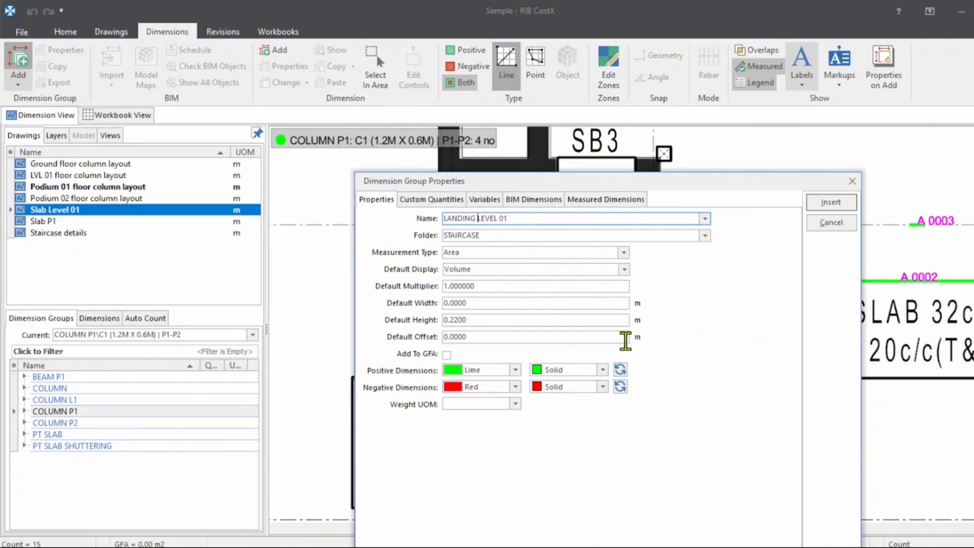
pyautogui.write('|')
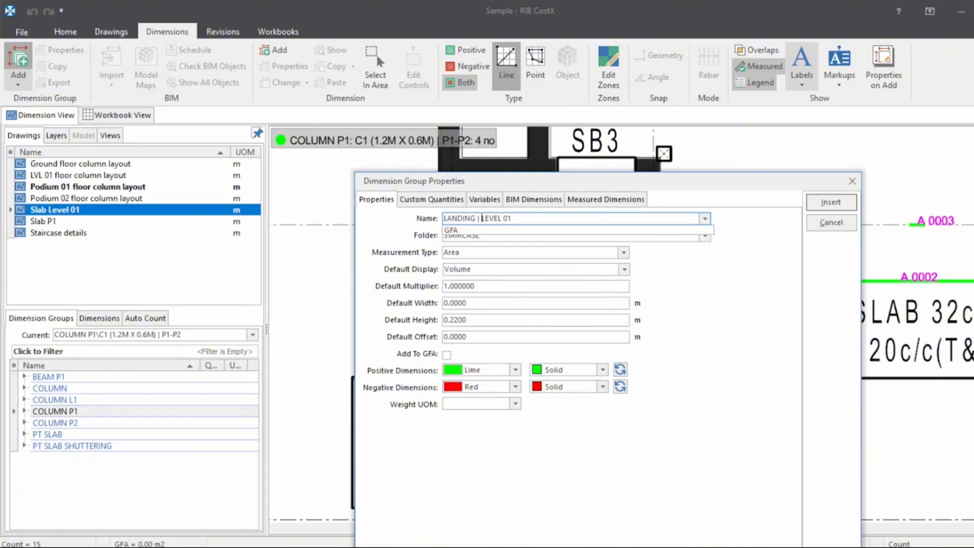
pyautogui.click(830, 201)
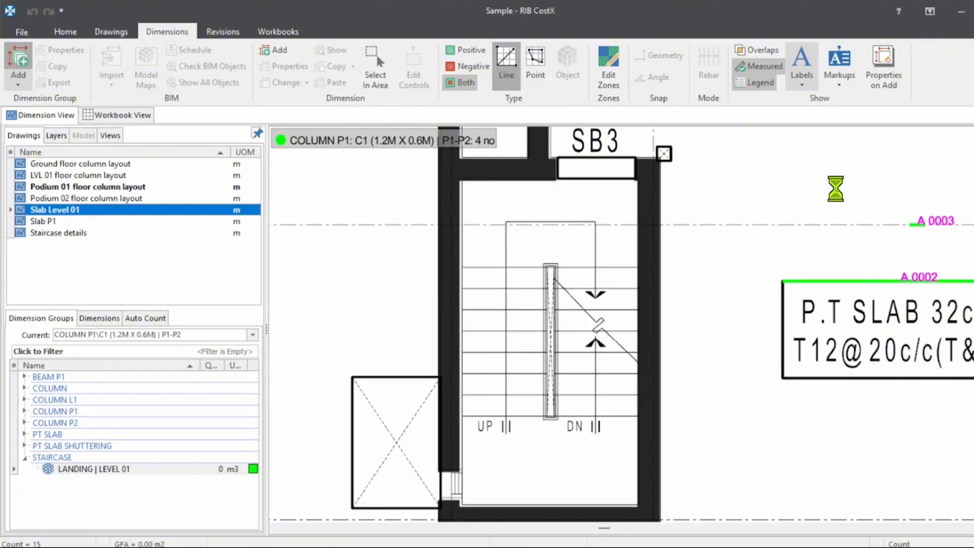
# Switch to Point measurement and place the landing's first corner where the uppermost tread line meets the left stair wall
pyautogui.scroll(2, 490, 189)
pyautogui.click(548, 75)
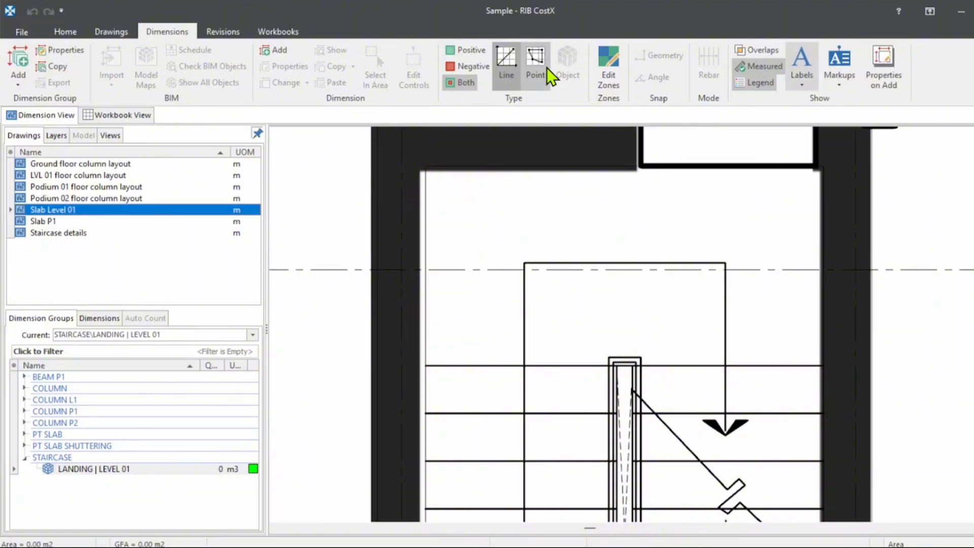
pyautogui.scroll(-2, 438, 329)
pyautogui.scroll(5, 421, 309)
pyautogui.scroll(-3, 437, 308)
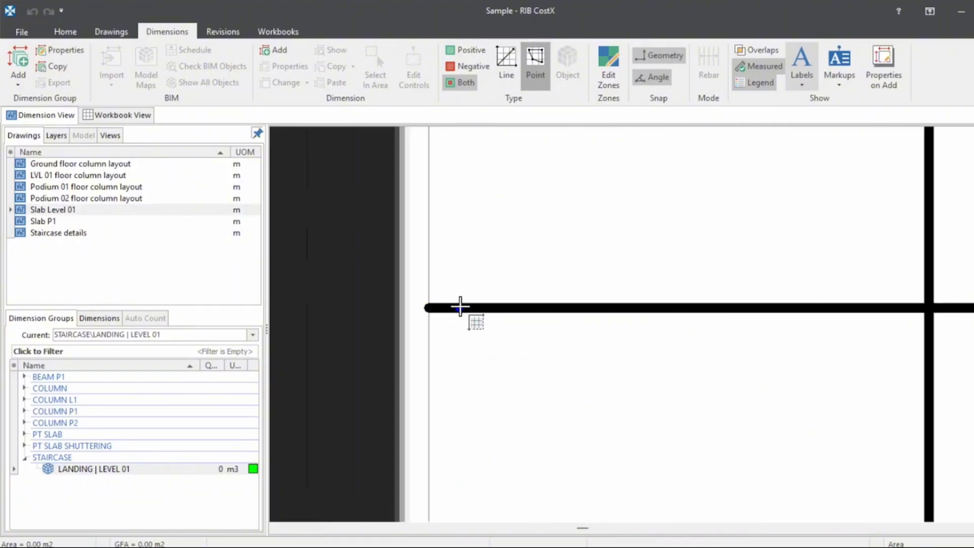
pyautogui.scroll(4, 425, 304)
pyautogui.click(539, 319)
# Complete the upper landing's area through its two corners at the SB3 wall and the right end of the uppermost tread line
pyautogui.scroll(-7, 482, 410)
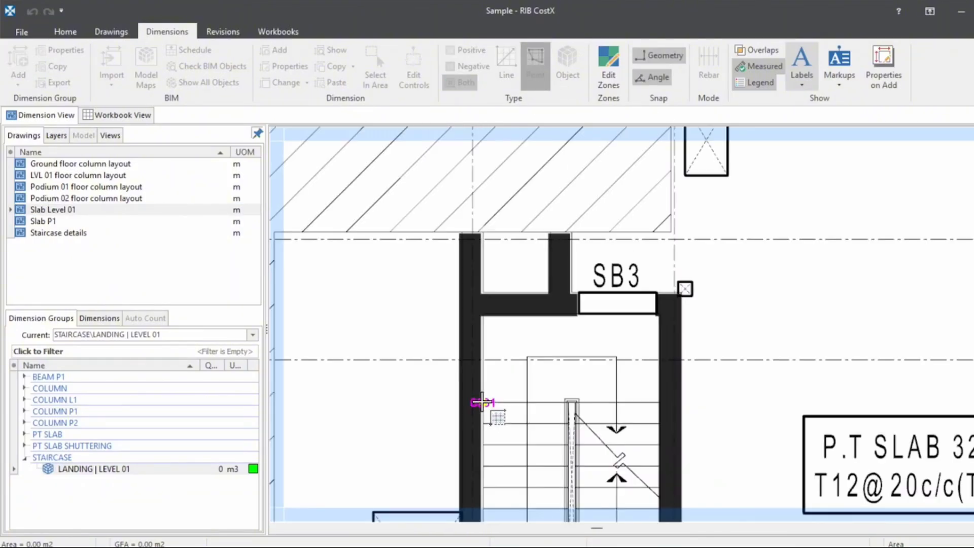
pyautogui.click(483, 314)
pyautogui.scroll(3, 651, 314)
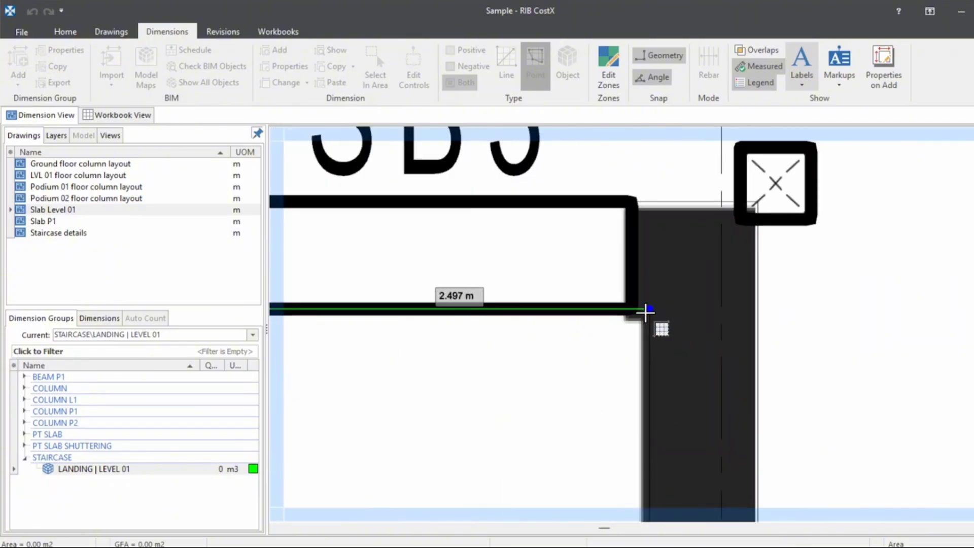
pyautogui.click(649, 310)
pyautogui.scroll(-4, 652, 284)
pyautogui.scroll(4, 653, 304)
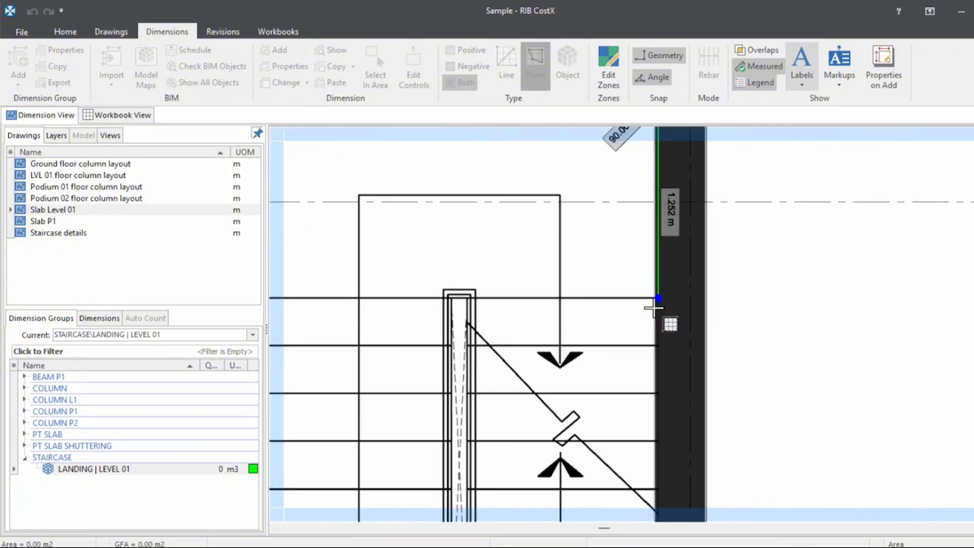
pyautogui.click(654, 306)
pyautogui.scroll(-6, 653, 304)
pyautogui.rightClick(652, 304)
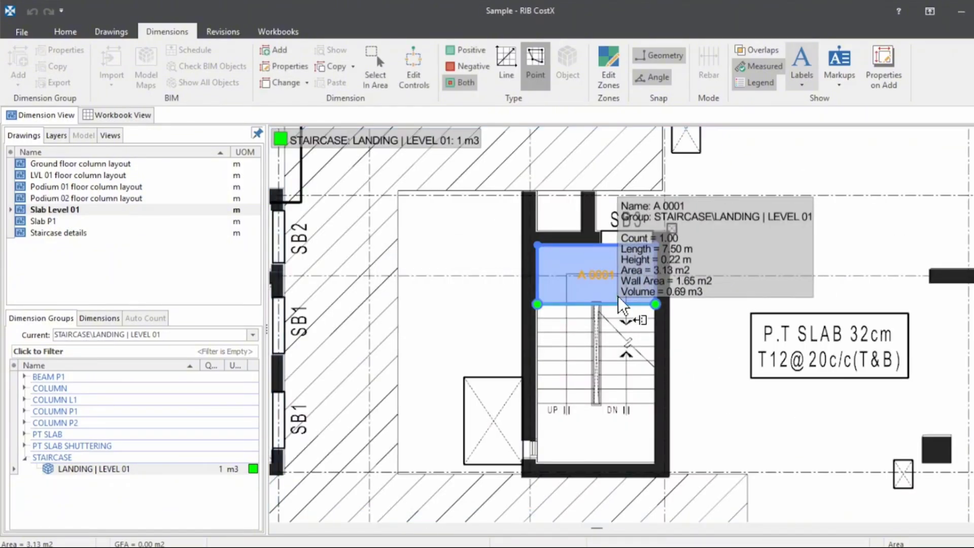
# Inspect the measured quantities of the upper landing
pyautogui.scroll(2, 616, 289)
pyautogui.scroll(2, 611, 291)
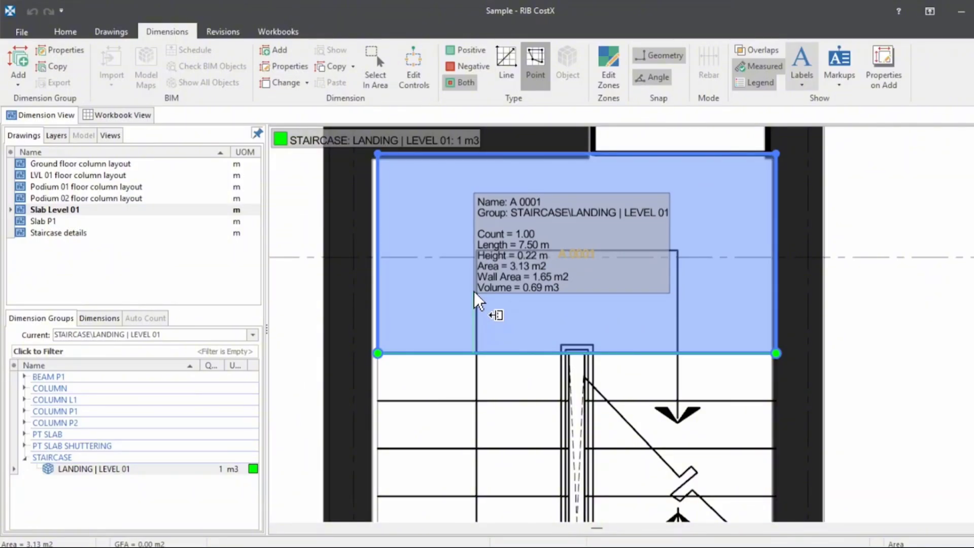
pyautogui.scroll(-5, 474, 264)
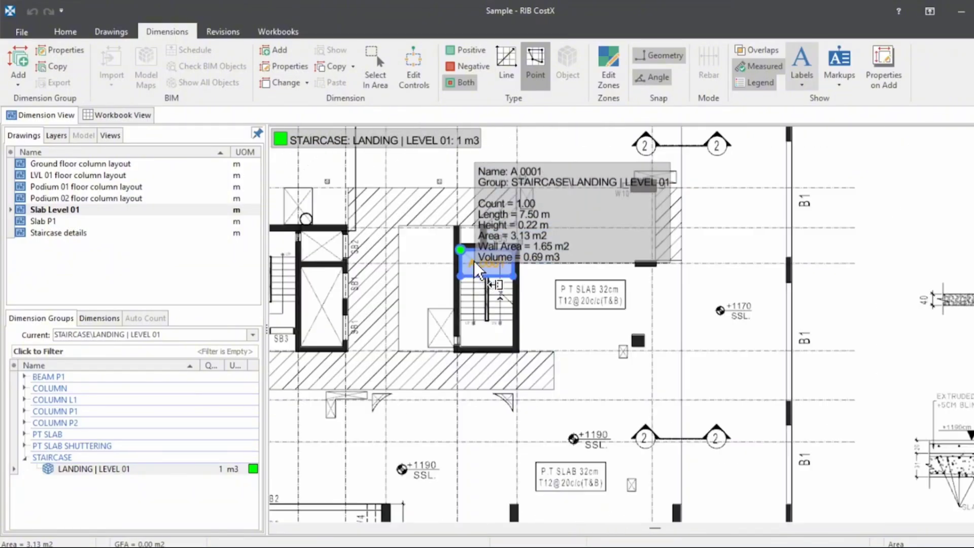
# Add a MID LANDING | LEVEL 01 dimension group in the STAIRCASE folder and measure the area of the lower landing
pyautogui.scroll(4, 476, 262)
pyautogui.scroll(-2, 490, 239)
pyautogui.scroll(3, 493, 393)
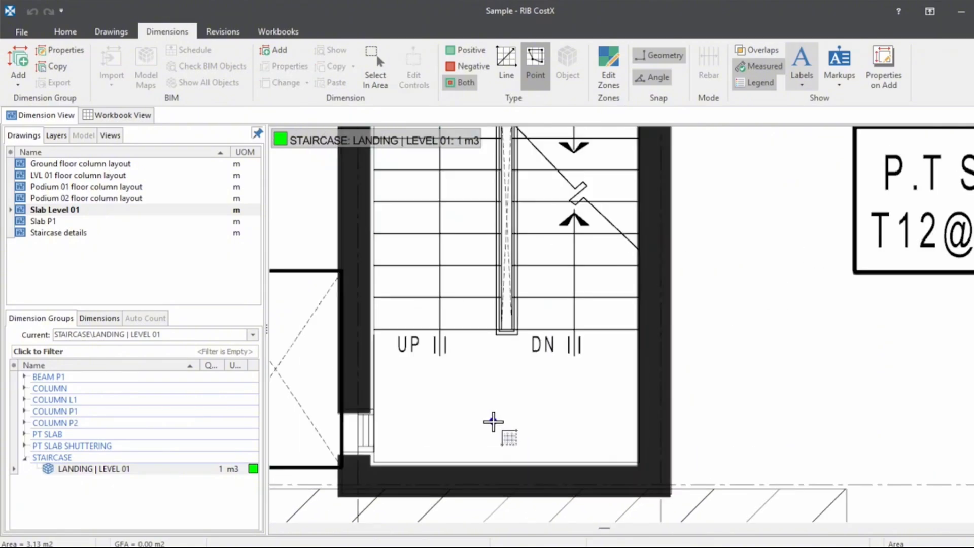
pyautogui.scroll(-1, 494, 415)
pyautogui.scroll(-2, 493, 338)
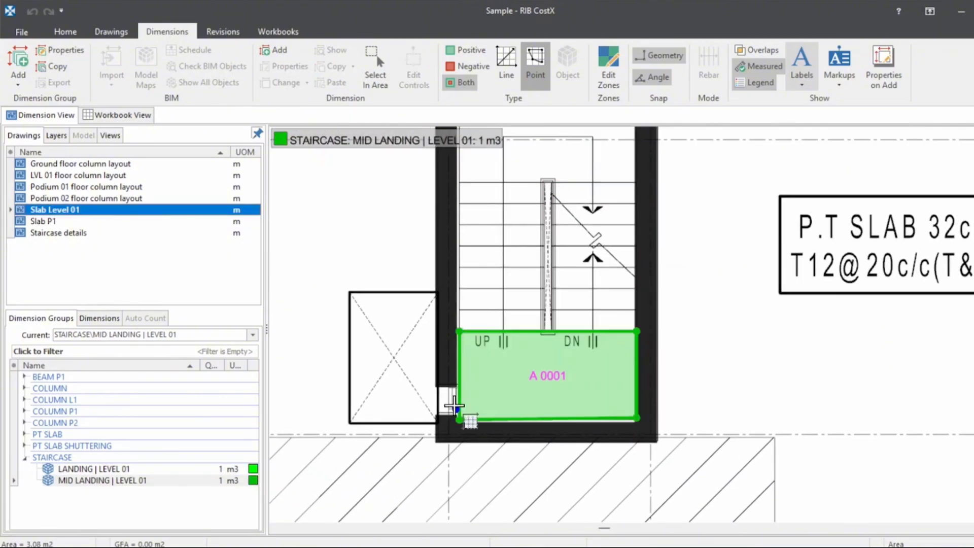
# Check the mid landing's measured quantities and display both landings of the STAIRCASE folder together
pyautogui.scroll(-2, 487, 401)
pyautogui.scroll(3, 522, 401)
pyautogui.click(505, 401)
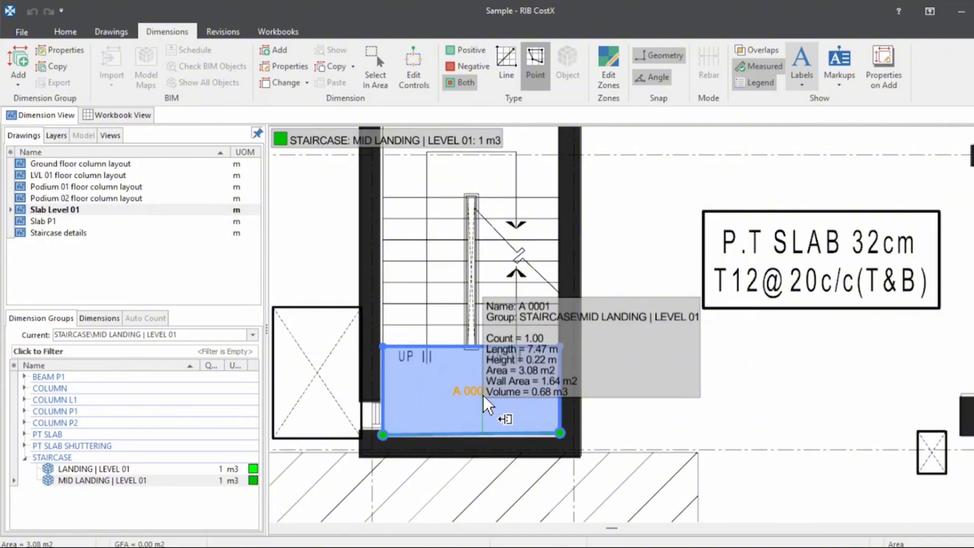
pyautogui.scroll(-2, 508, 438)
pyautogui.click(102, 457)
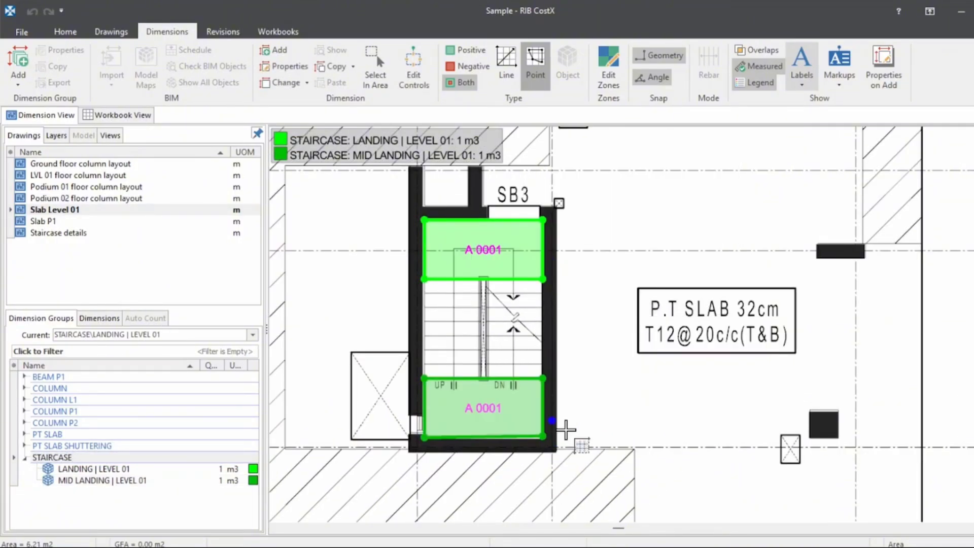
pyautogui.click(550, 437)
pyautogui.scroll(3, 515, 326)
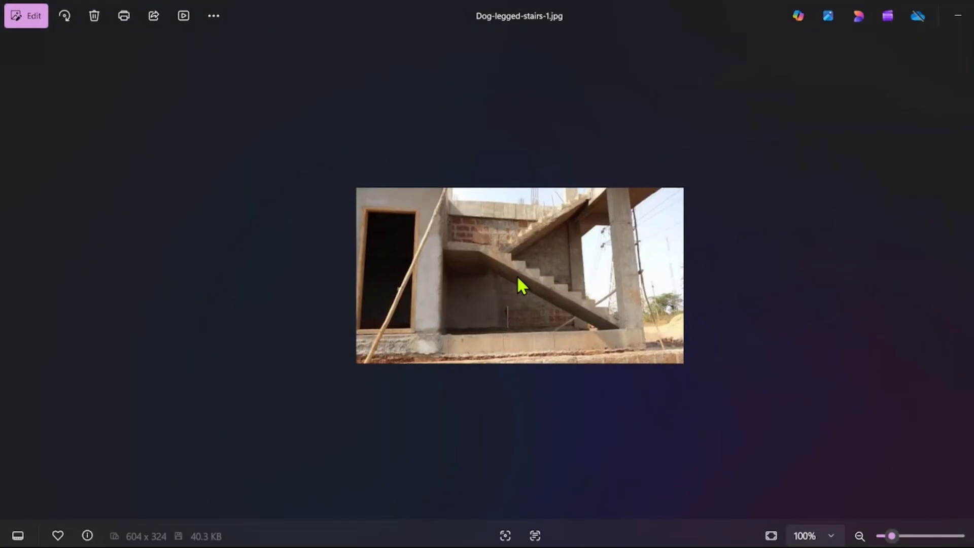
# Switch to the Dog-legged-stairs-1.jpg photo and outline the mid landing and upper landing on it
pyautogui.scroll(3, 518, 278)
pyautogui.moveTo(319, 142)
pyautogui.mouseDown()
pyautogui.moveTo(276, 162)
pyautogui.moveTo(271, 283)
pyautogui.moveTo(327, 150)
pyautogui.moveTo(305, 138)
pyautogui.mouseUp()
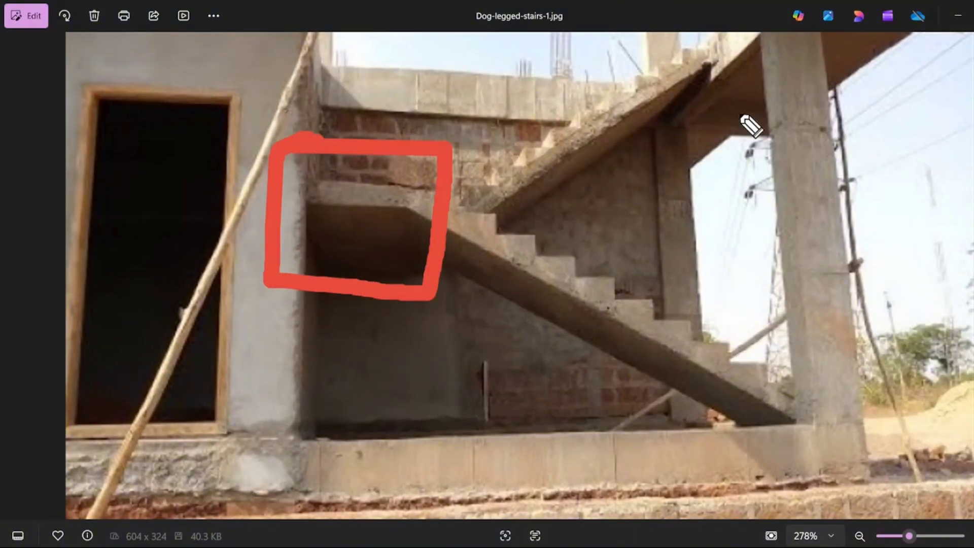
pyautogui.moveTo(684, 28)
pyautogui.mouseDown()
pyautogui.moveTo(684, 51)
pyautogui.moveTo(871, 24)
pyautogui.moveTo(679, 24)
pyautogui.mouseUp()
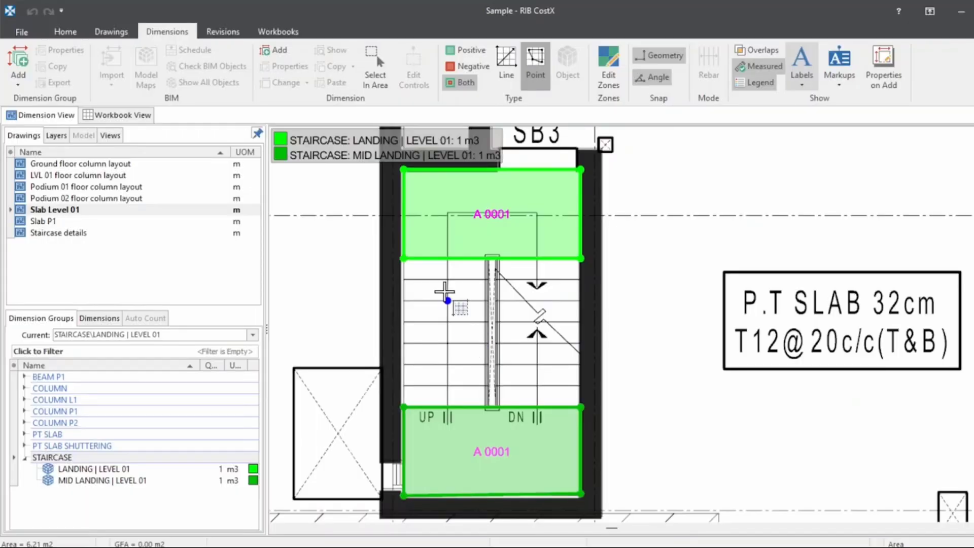
# Examine the flights between the landings in CostX, and mark the sloping waist slab in STAIRCASE SECTION.pdf in WPS
pyautogui.scroll(3, 456, 297)
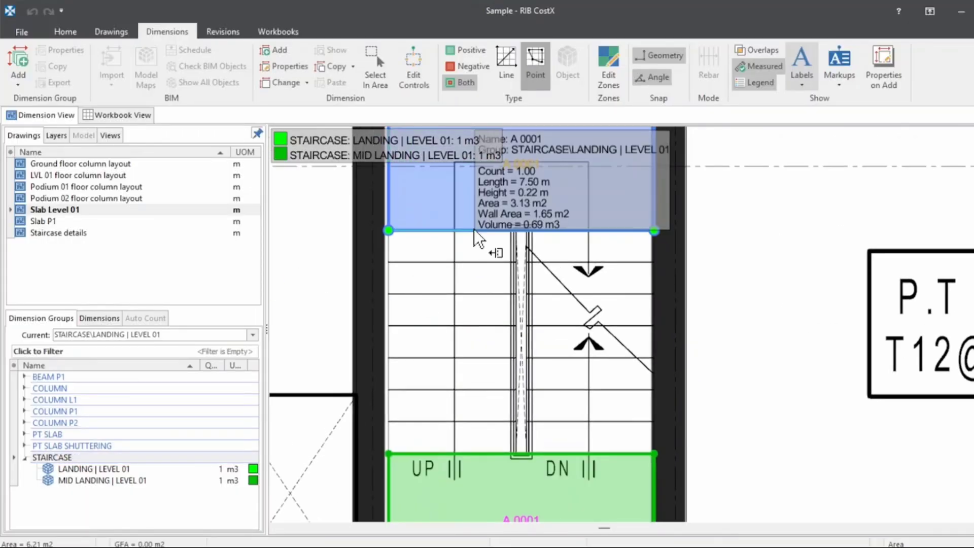
pyautogui.scroll(-3, 619, 288)
pyautogui.scroll(-4, 620, 288)
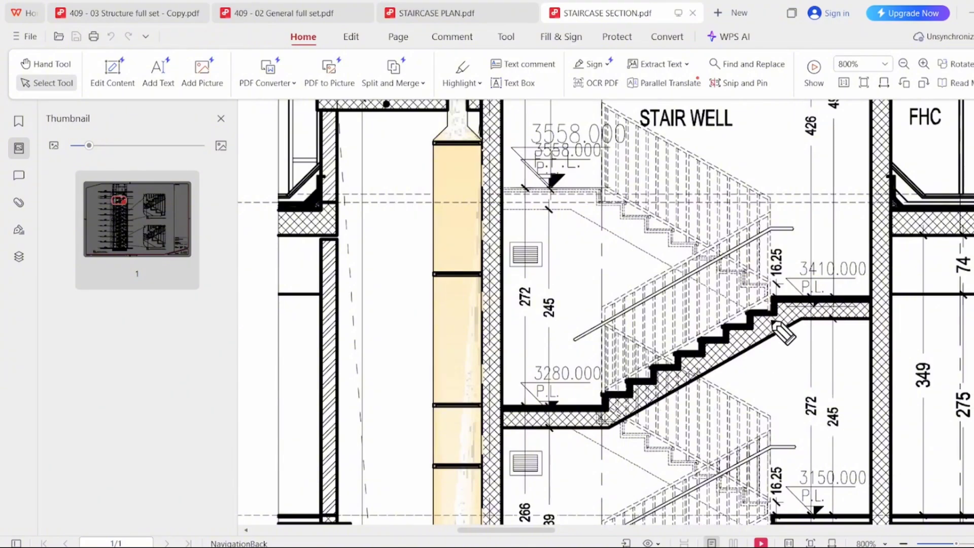
pyautogui.moveTo(775, 325)
pyautogui.mouseDown()
pyautogui.moveTo(619, 420)
pyautogui.moveTo(784, 327)
pyautogui.moveTo(629, 418)
pyautogui.mouseUp()
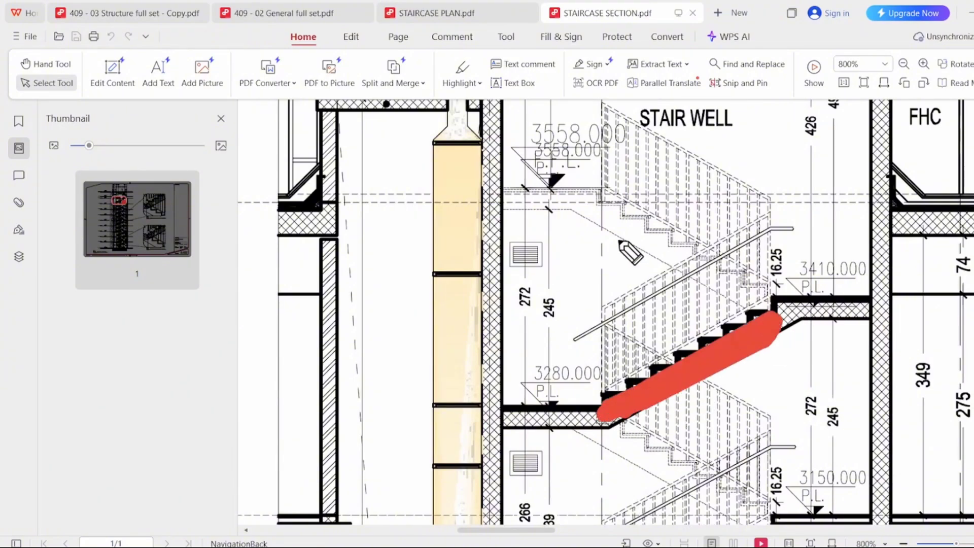
# Mark the horizontal extent and the sloping underside of the flight in STAIRCASE SECTION.pdf, clear the marks, and open the Staircase details drawing in CostX
pyautogui.moveTo(563, 181); pyautogui.dragTo(769, 182)
pyautogui.moveTo(788, 355)
pyautogui.mouseDown()
pyautogui.moveTo(574, 461)
pyautogui.moveTo(804, 395)
pyautogui.moveTo(751, 374)
pyautogui.mouseUp()
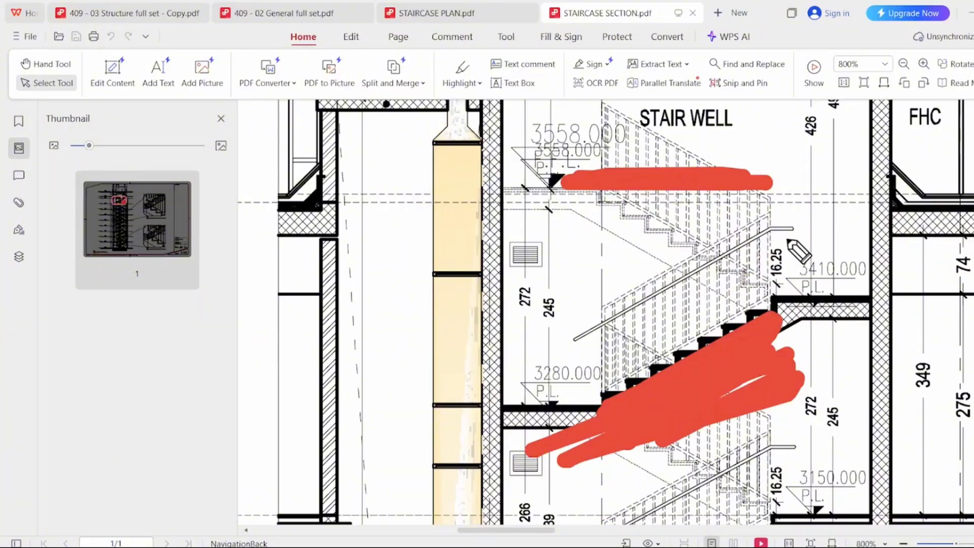
pyautogui.press('e')
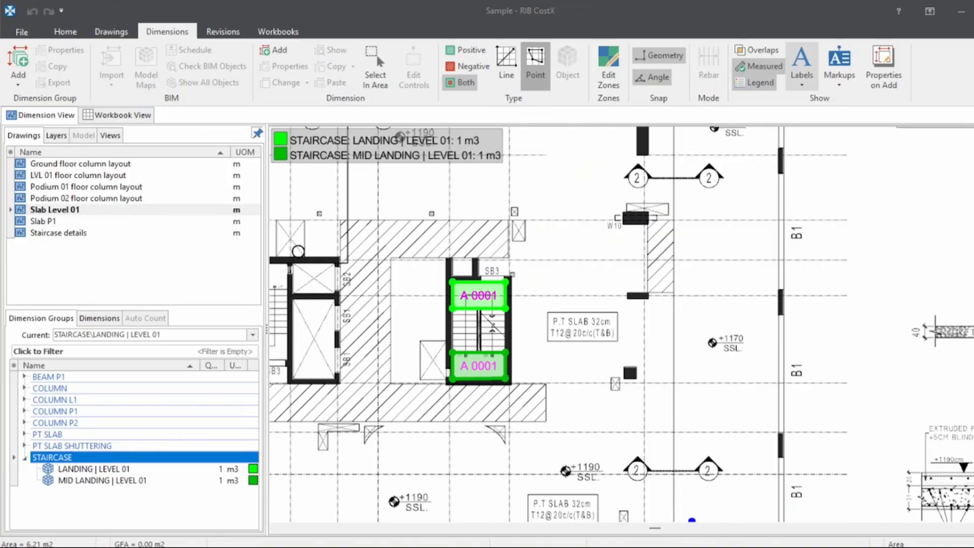
pyautogui.doubleClick(92, 233)
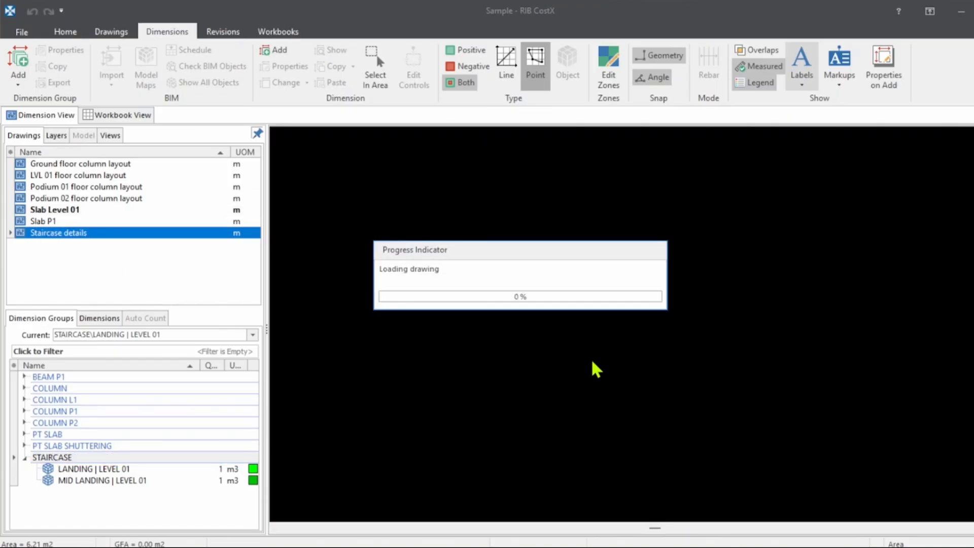
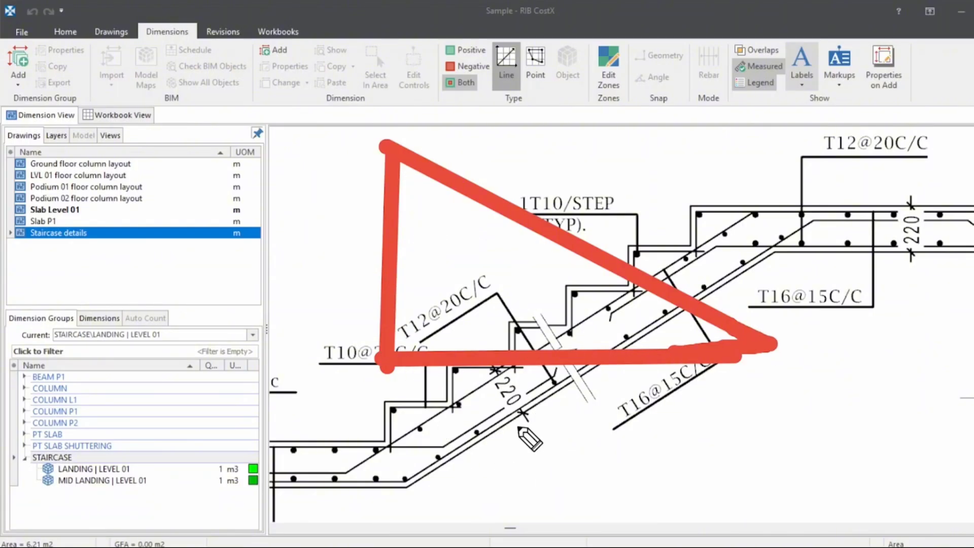
# Label the slope triangle with a 1M base, a 1.3 height and a question mark on the slope, referring to STAIRCASE SECTION.pdf in WPS
pyautogui.moveTo(541, 384)
pyautogui.mouseDown()
pyautogui.moveTo(547, 430)
pyautogui.moveTo(657, 439)
pyautogui.mouseUp()
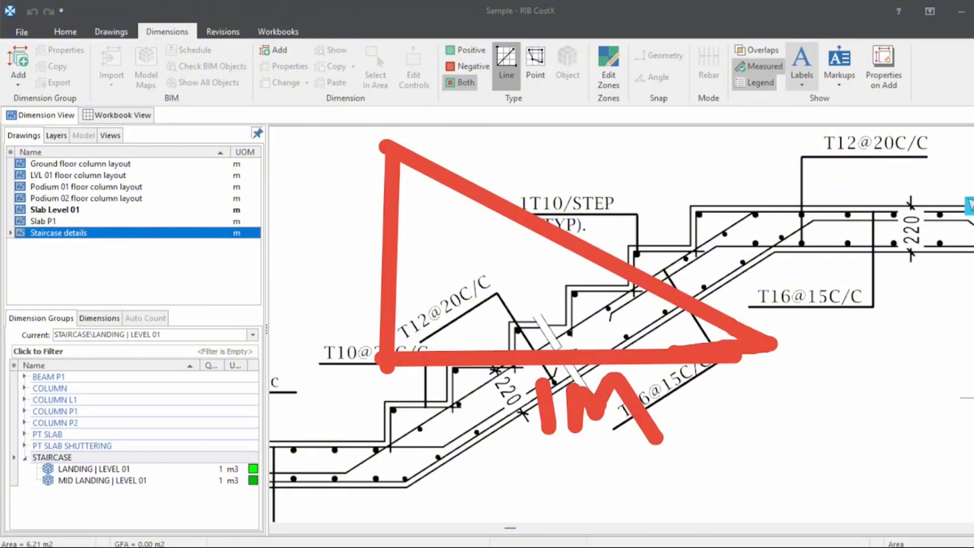
pyautogui.hotkey('alt', 'Tab')
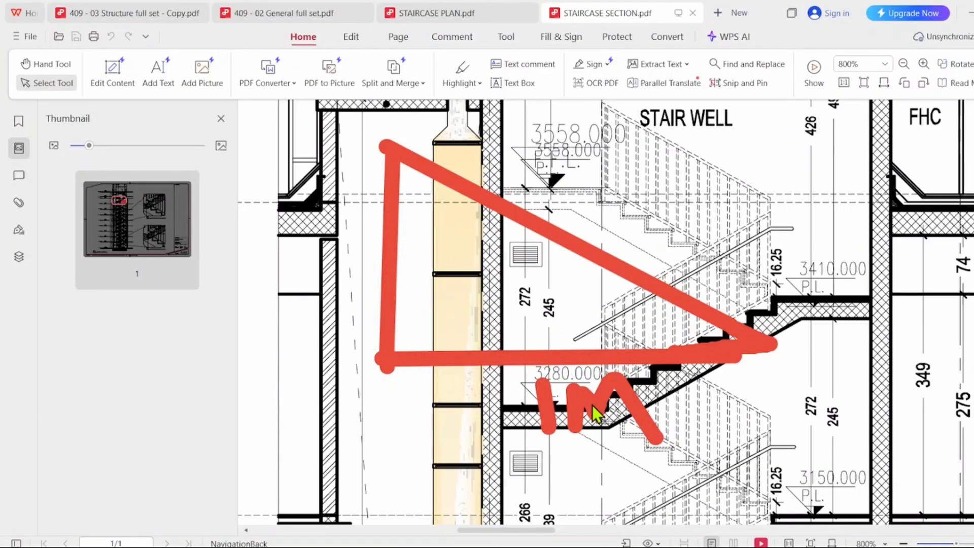
pyautogui.scroll(-9, 539, 349)
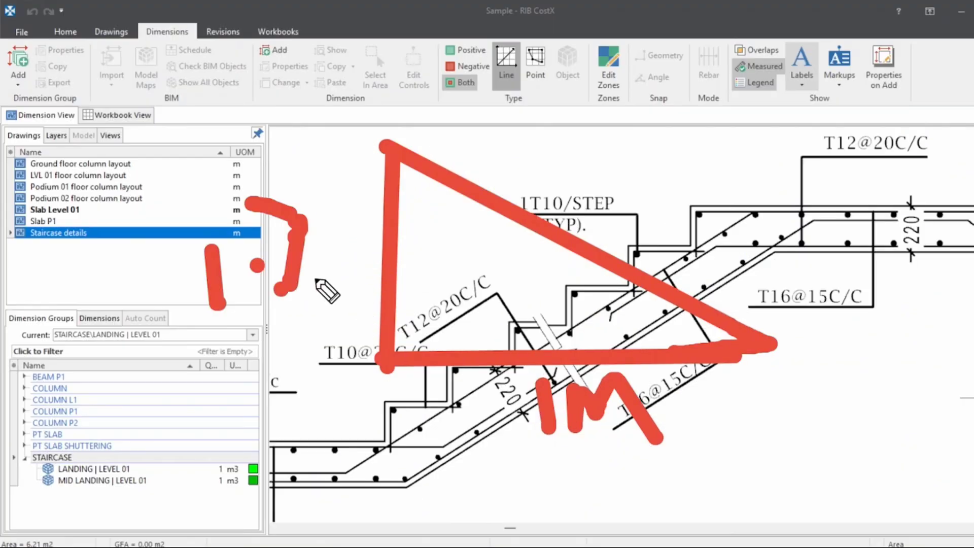
pyautogui.moveTo(315, 278); pyautogui.dragTo(283, 330)
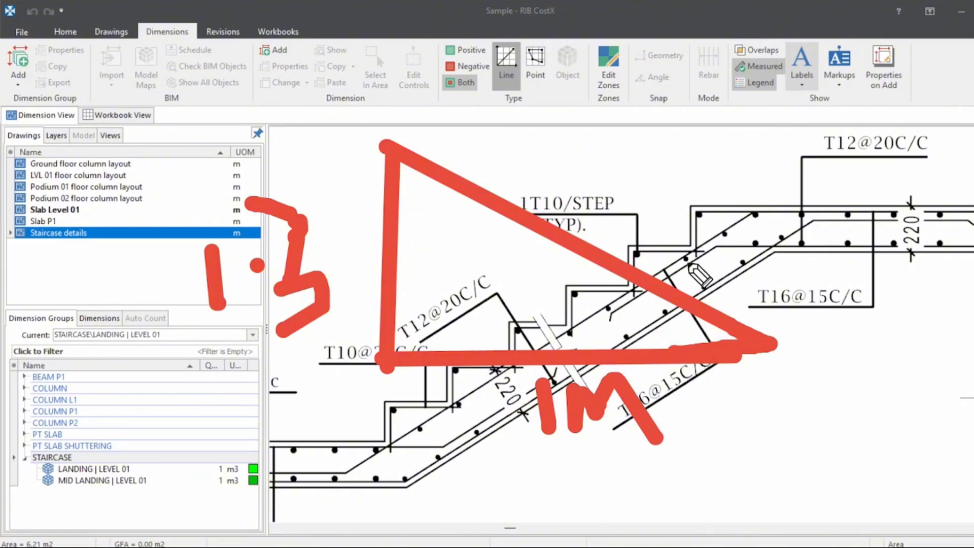
pyautogui.moveTo(573, 133)
pyautogui.mouseDown()
pyautogui.moveTo(617, 124)
pyautogui.moveTo(608, 180)
pyautogui.mouseUp()
pyautogui.moveTo(629, 209); pyautogui.dragTo(655, 231)
pyautogui.moveTo(903, 159); pyautogui.dragTo(732, 205)
pyautogui.moveTo(755, 170); pyautogui.dragTo(789, 234)
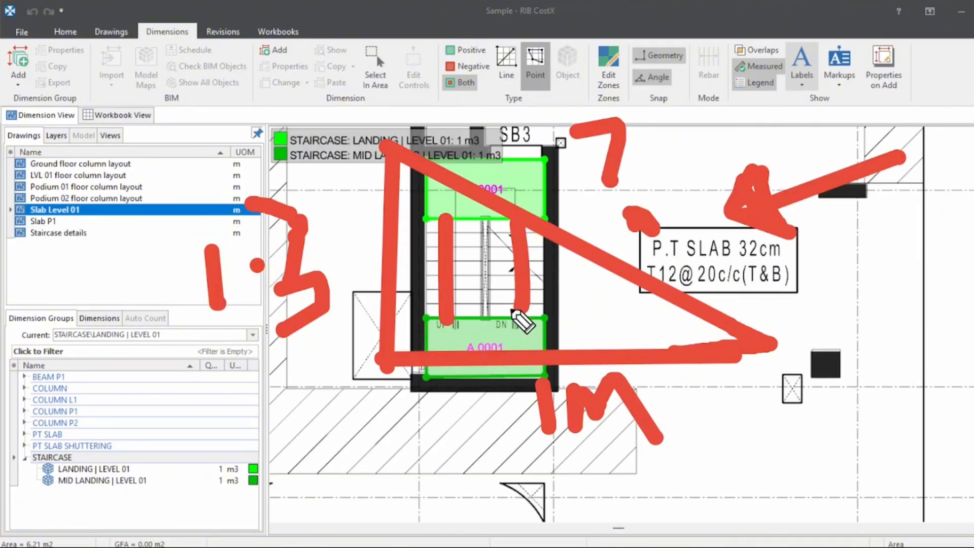
# Write the sloping length calculation 3M x 1.15 over the Slab Level 01 plan in CostX, and clear all the sketches
pyautogui.moveTo(290, 466)
pyautogui.mouseDown()
pyautogui.moveTo(325, 508)
pyautogui.moveTo(313, 511)
pyautogui.mouseUp()
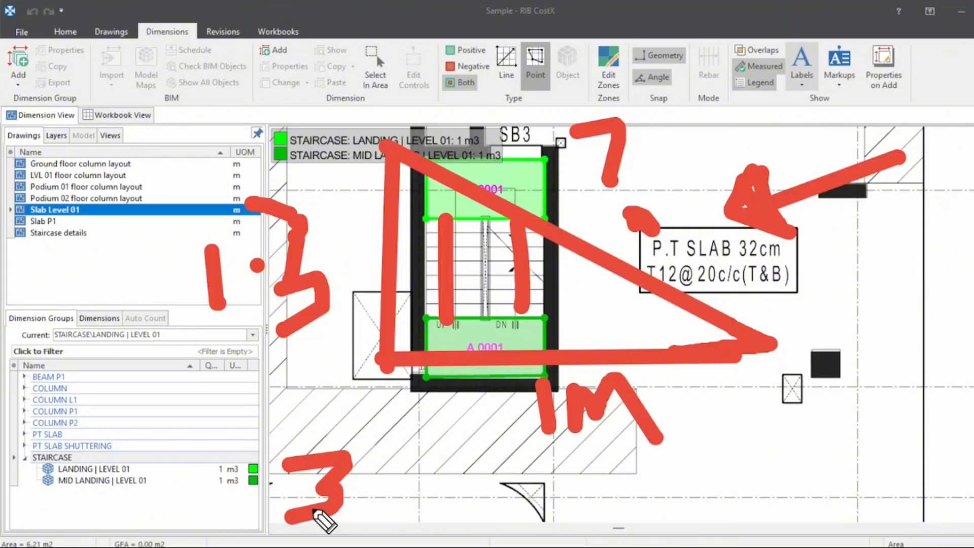
pyautogui.moveTo(381, 472)
pyautogui.mouseDown()
pyautogui.moveTo(385, 463)
pyautogui.moveTo(435, 507)
pyautogui.moveTo(497, 431)
pyautogui.moveTo(488, 468)
pyautogui.mouseUp()
pyautogui.moveTo(530, 444); pyautogui.dragTo(533, 496)
pyautogui.click(549, 464)
pyautogui.moveTo(574, 448); pyautogui.dragTo(578, 491)
pyautogui.moveTo(601, 447)
pyautogui.mouseDown()
pyautogui.moveTo(606, 476)
pyautogui.moveTo(641, 510)
pyautogui.moveTo(629, 507)
pyautogui.moveTo(627, 527)
pyautogui.moveTo(668, 438)
pyautogui.mouseUp()
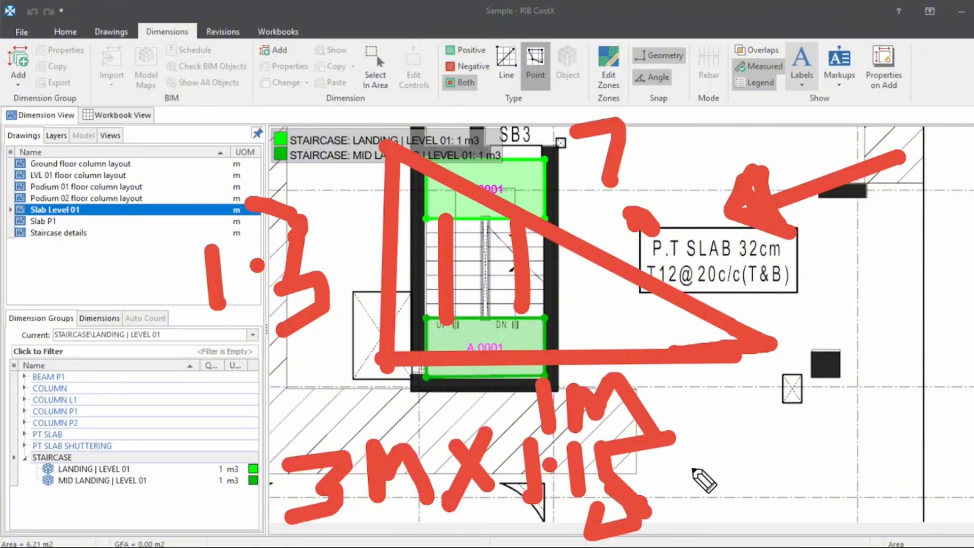
pyautogui.moveTo(699, 472); pyautogui.dragTo(746, 447)
pyautogui.moveTo(712, 493); pyautogui.dragTo(771, 494)
pyautogui.moveTo(809, 385); pyautogui.dragTo(895, 386)
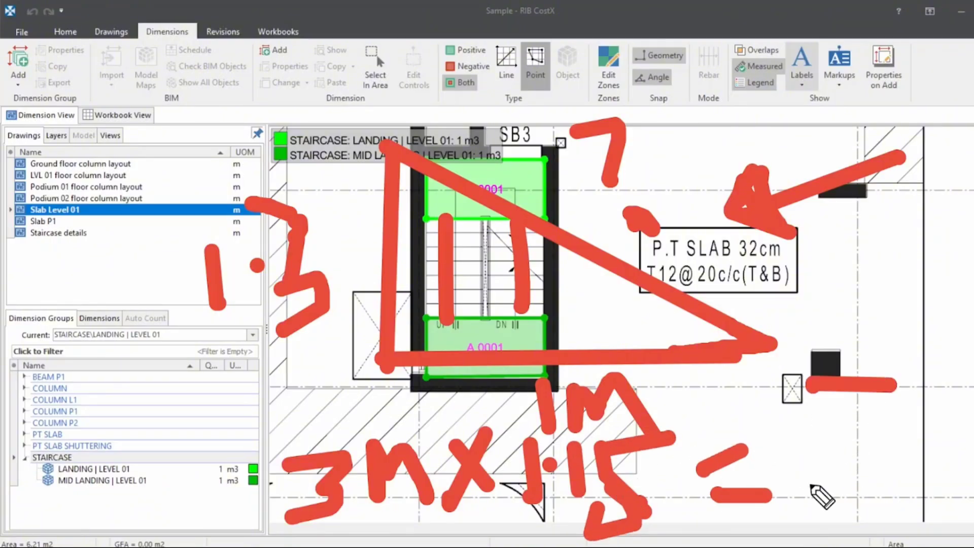
pyautogui.moveTo(810, 485)
pyautogui.mouseDown()
pyautogui.moveTo(908, 408)
pyautogui.moveTo(903, 387)
pyautogui.mouseUp()
pyautogui.press('e')
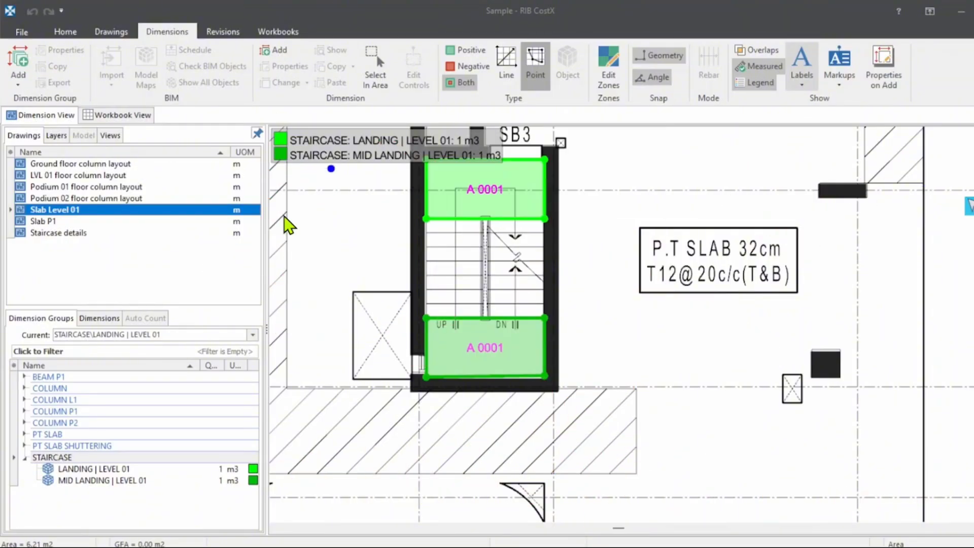
# Start a new area dimension group named WAIST SLAB in the STAIRCASE folder, with Volume as its default display
pyautogui.scroll(2, 435, 251)
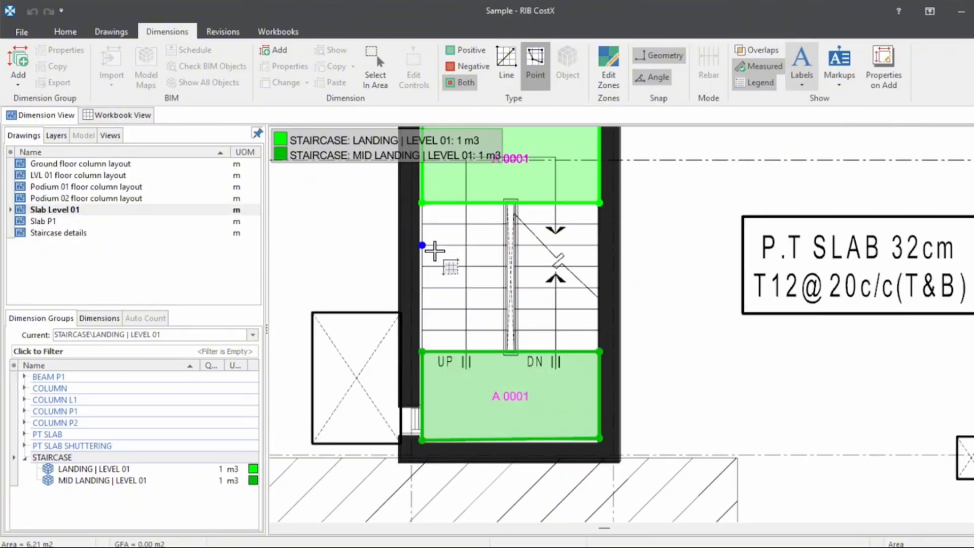
pyautogui.scroll(1, 457, 264)
pyautogui.moveTo(533, 295); pyautogui.dragTo(783, 313)
pyautogui.scroll(-1, 761, 303)
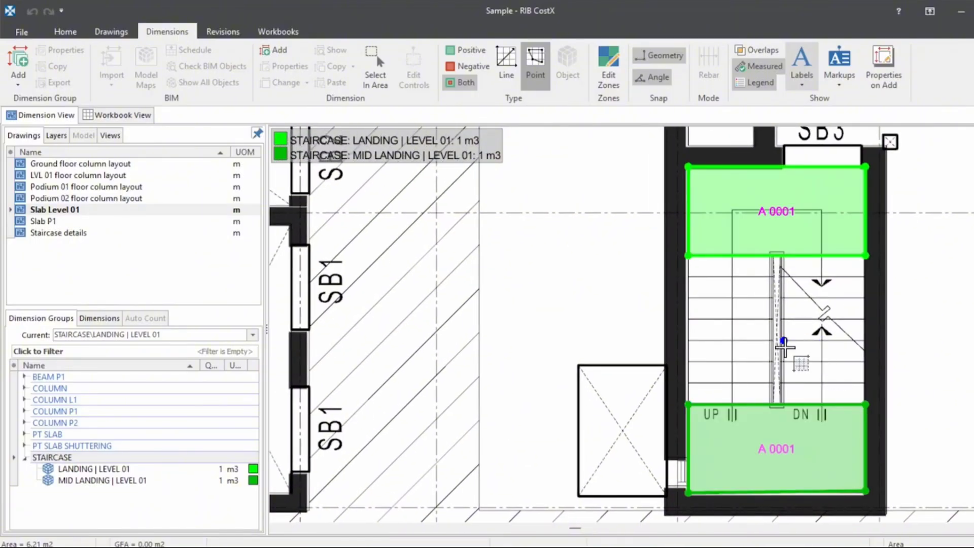
pyautogui.click(18, 62)
pyautogui.write('WA')
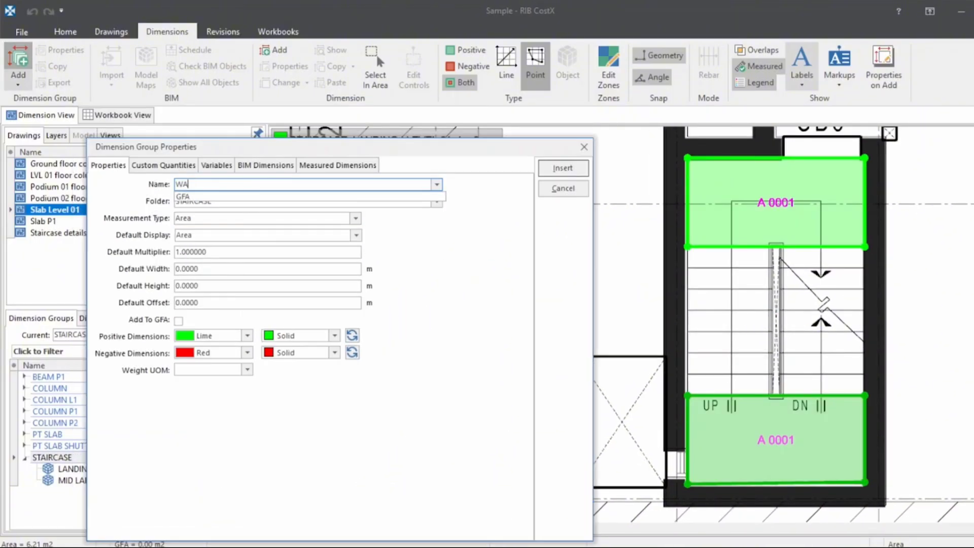
pyautogui.write('IST SLAB')
pyautogui.click(284, 235)
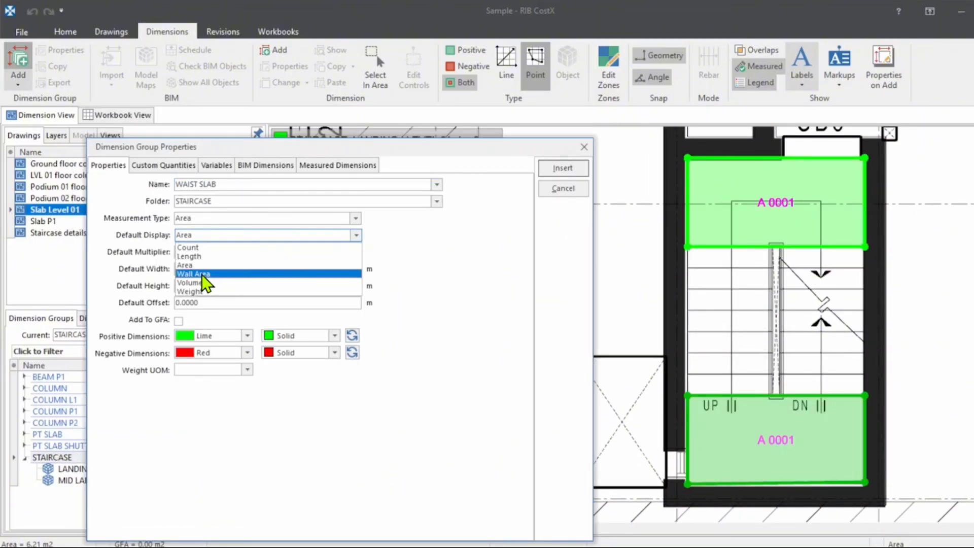
pyautogui.click(203, 293)
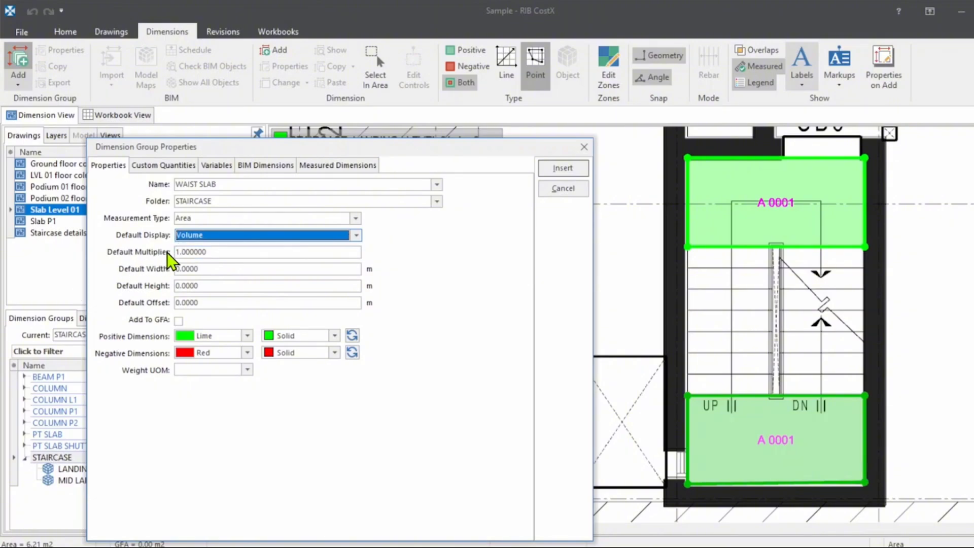
# Set the WAIST SLAB group's default multiplier to 1.15 and default height to 0.22 m, and insert the group
pyautogui.press('Tab')
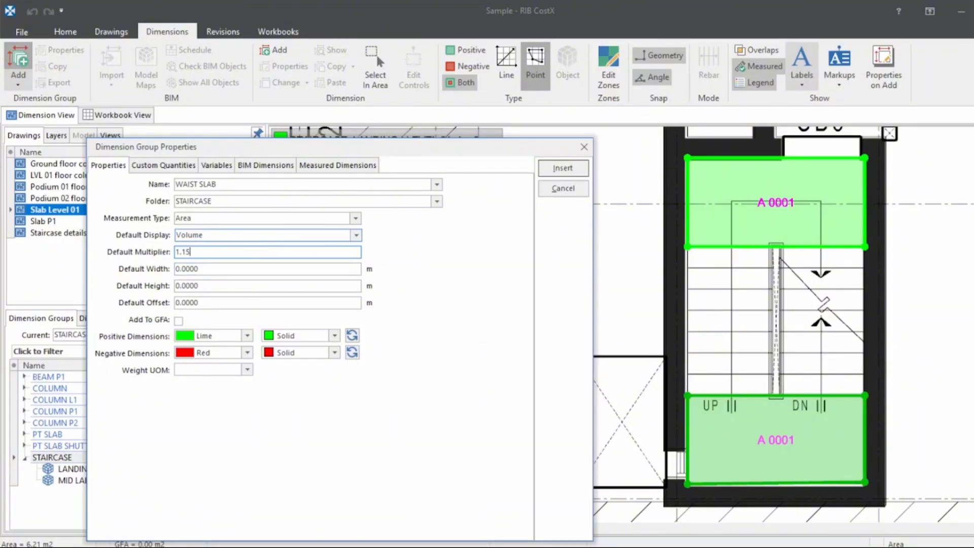
pyautogui.press('Tab')
pyautogui.press('Tab')
pyautogui.write('.2')
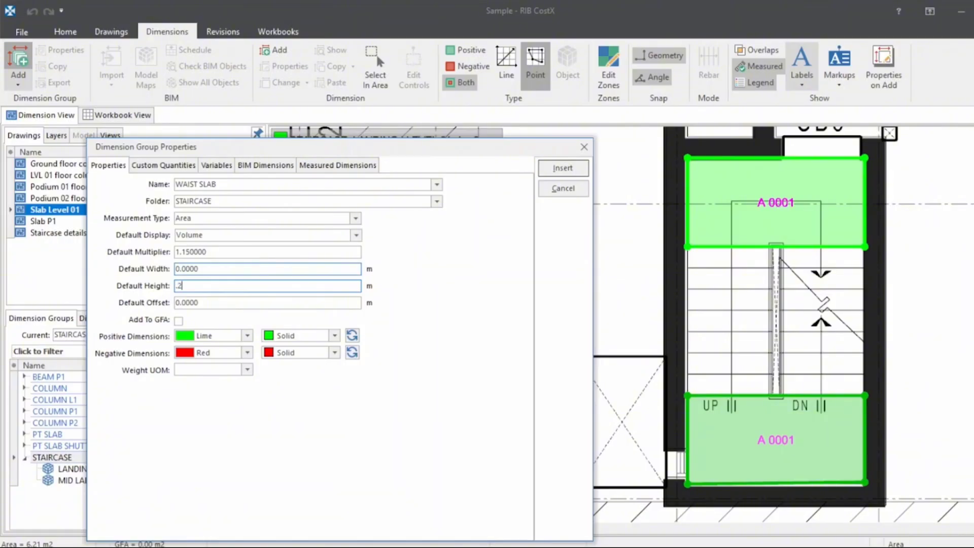
pyautogui.write('5')
pyautogui.click(562, 168)
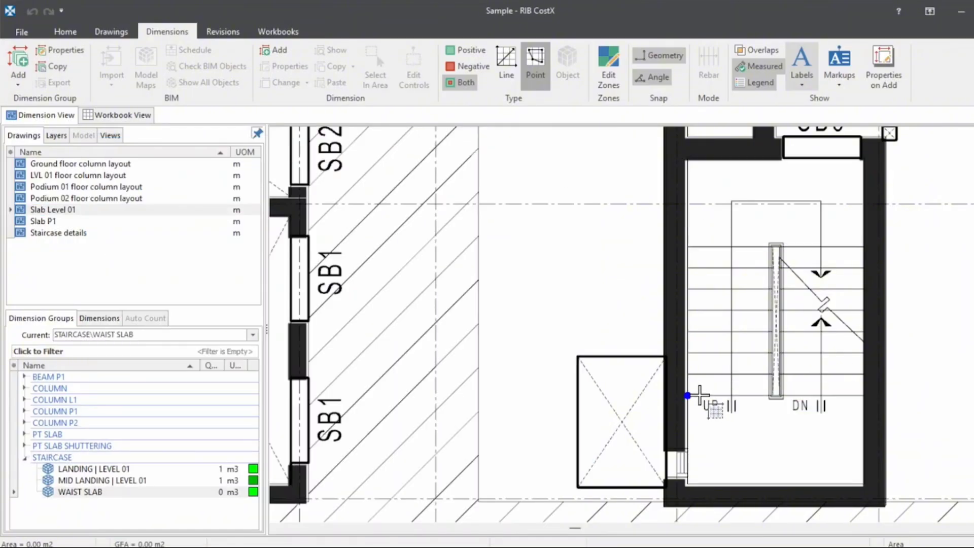
# Measure the areas of the UP and DN flights between the two landings in the WAIST SLAB group
pyautogui.click(687, 395)
pyautogui.scroll(5, 765, 244)
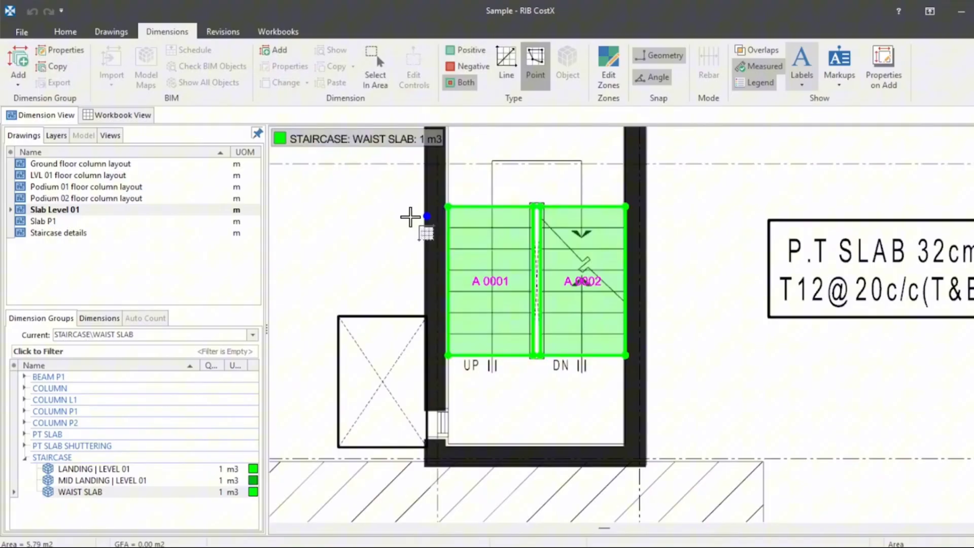
pyautogui.scroll(2, 446, 233)
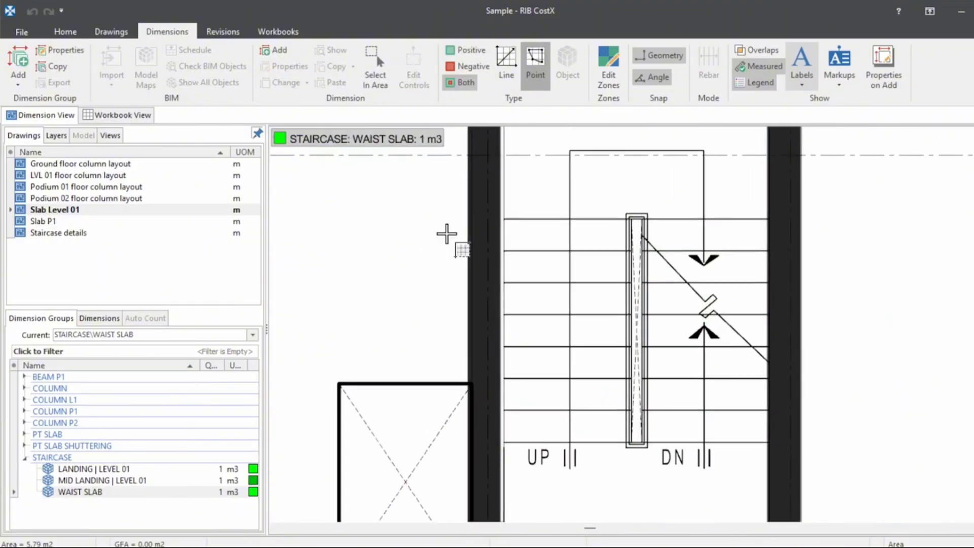
pyautogui.scroll(-3, 561, 199)
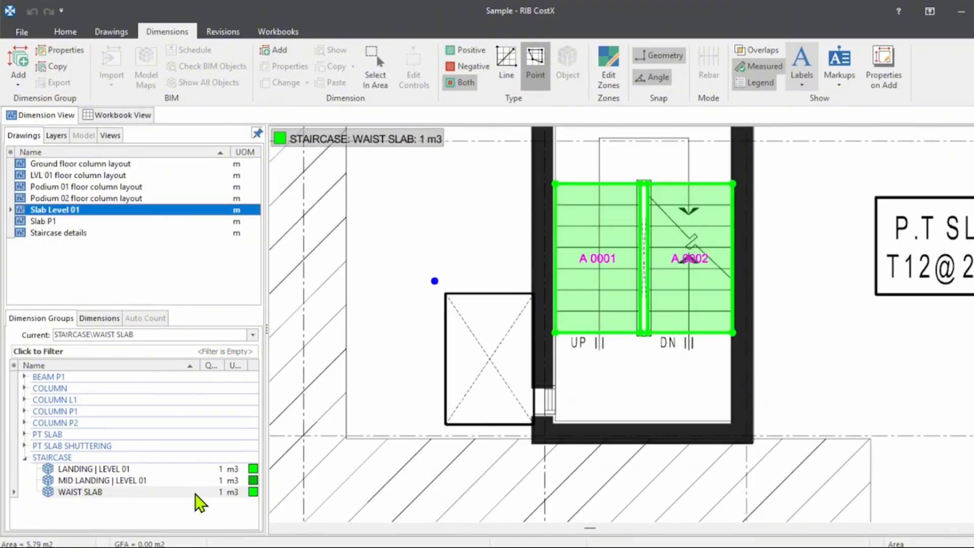
# Recolour the WAIST SLAB dimensions cream and the mid landing blue, and display all STAIRCASE groups together
pyautogui.click(199, 492)
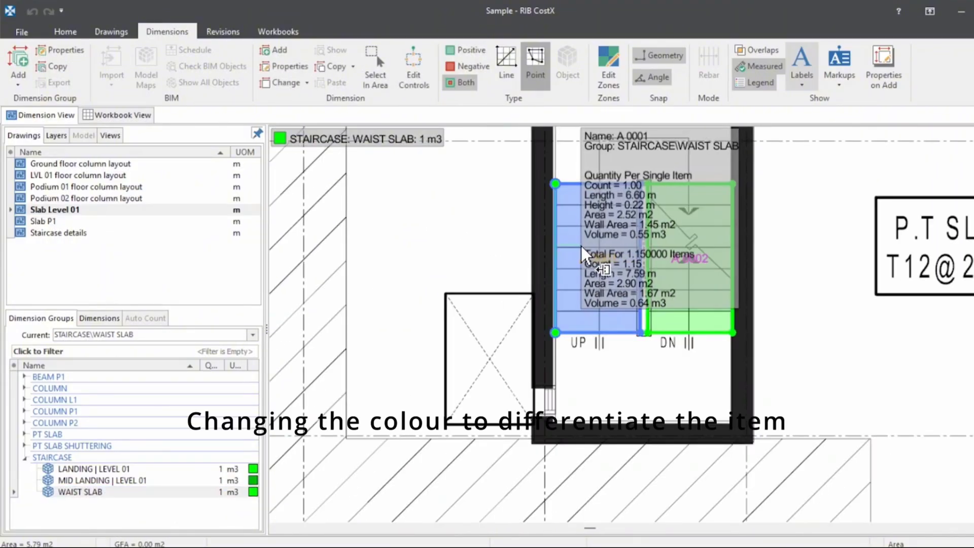
pyautogui.doubleClick(253, 491)
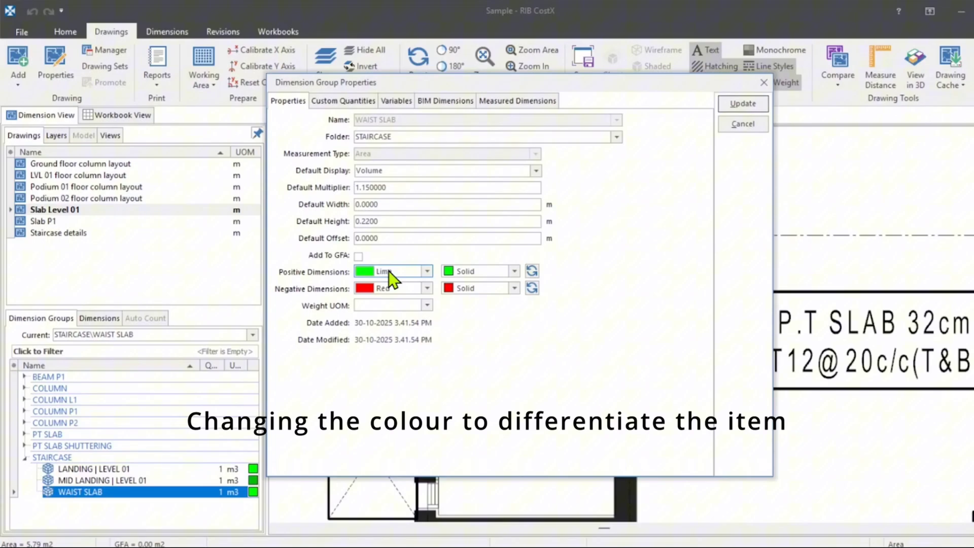
pyautogui.click(389, 272)
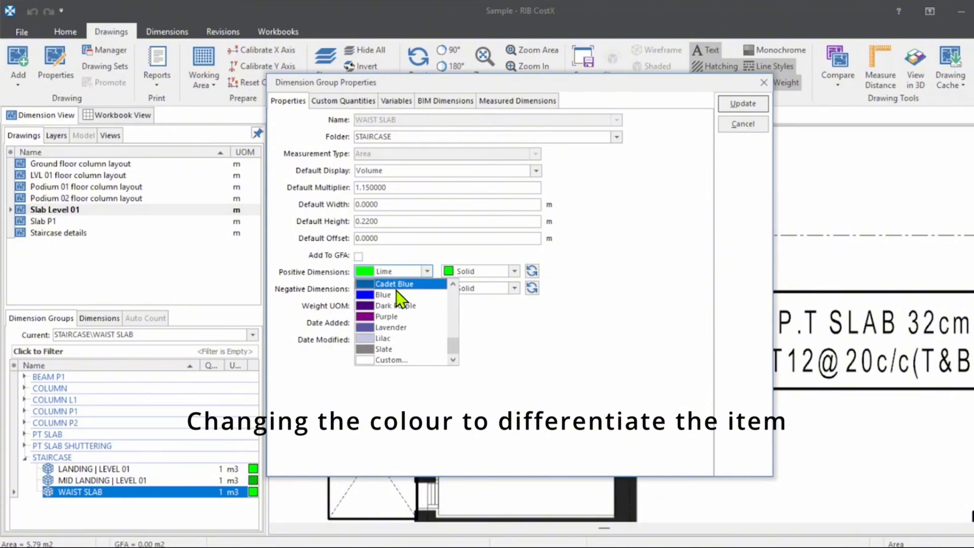
pyautogui.click(405, 283)
pyautogui.press('Return')
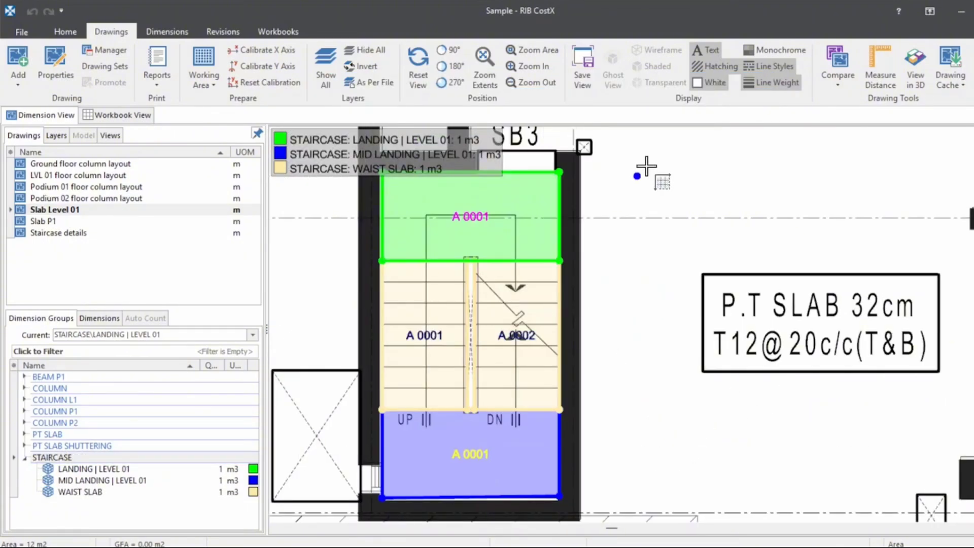
# Examine the coloured landings and waist slabs on the Slab Level 01 plan, and circle the STAIRCASE quantities in the legend
pyautogui.scroll(3, 644, 167)
pyautogui.moveTo(781, 237); pyautogui.dragTo(857, 265)
pyautogui.moveTo(345, 235); pyautogui.dragTo(571, 291)
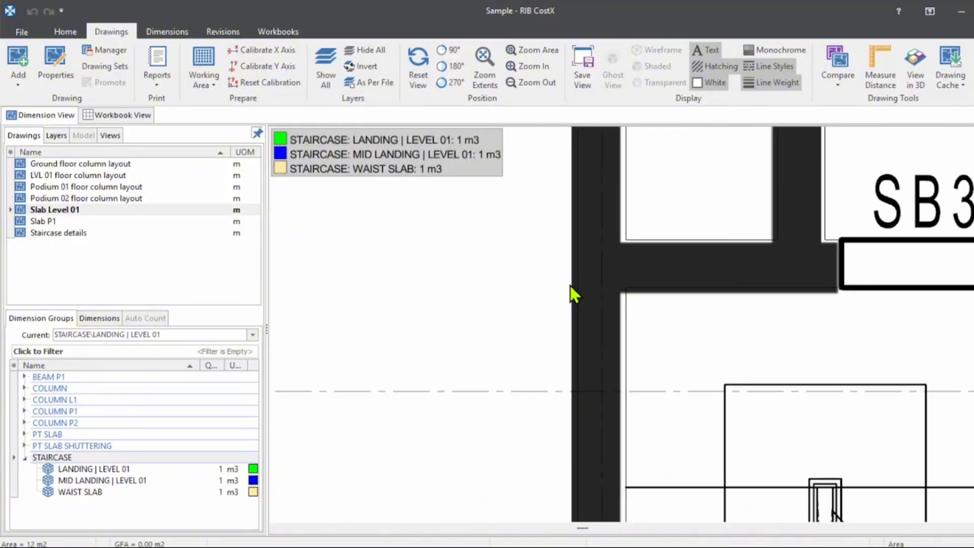
pyautogui.scroll(-2, 561, 266)
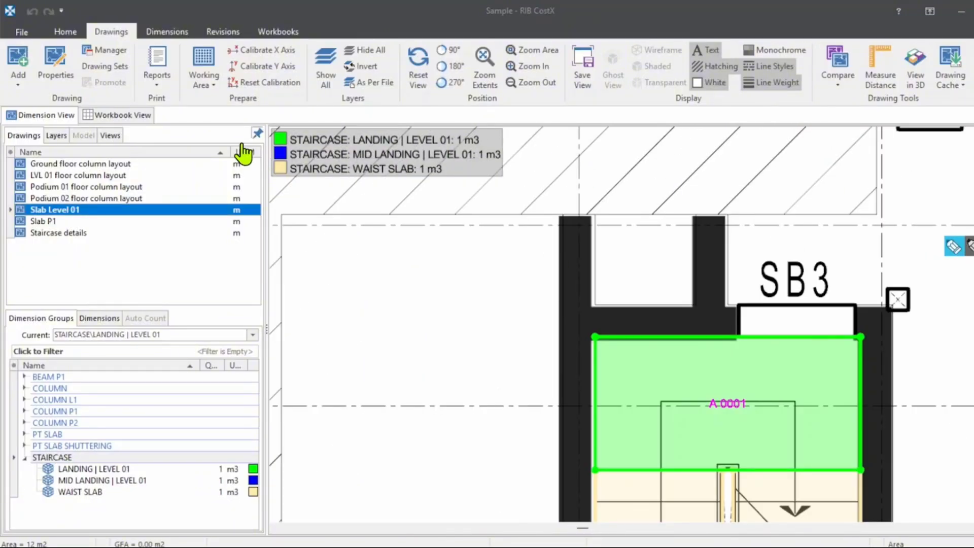
pyautogui.moveTo(395, 106)
pyautogui.mouseDown()
pyautogui.moveTo(346, 107)
pyautogui.moveTo(259, 186)
pyautogui.moveTo(348, 119)
pyautogui.mouseUp()
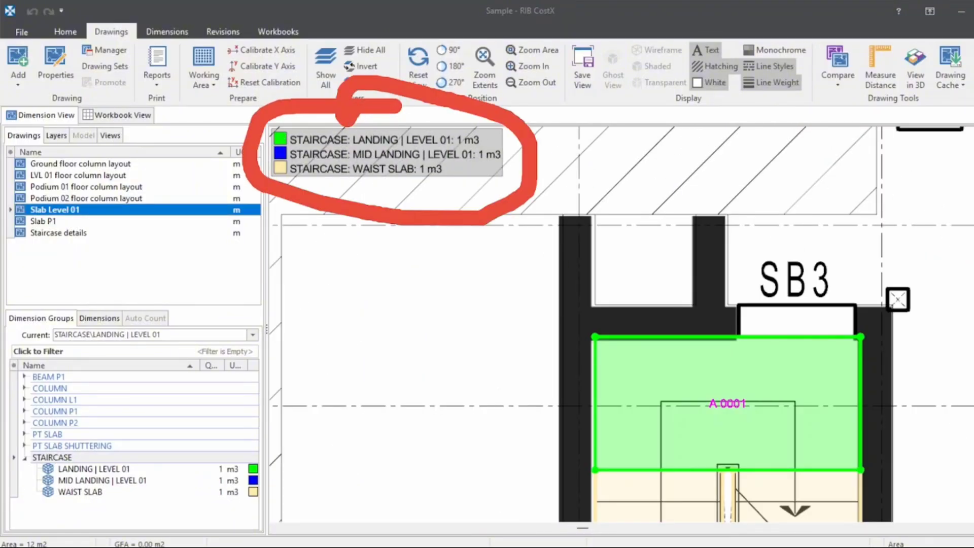
pyautogui.press('Escape')
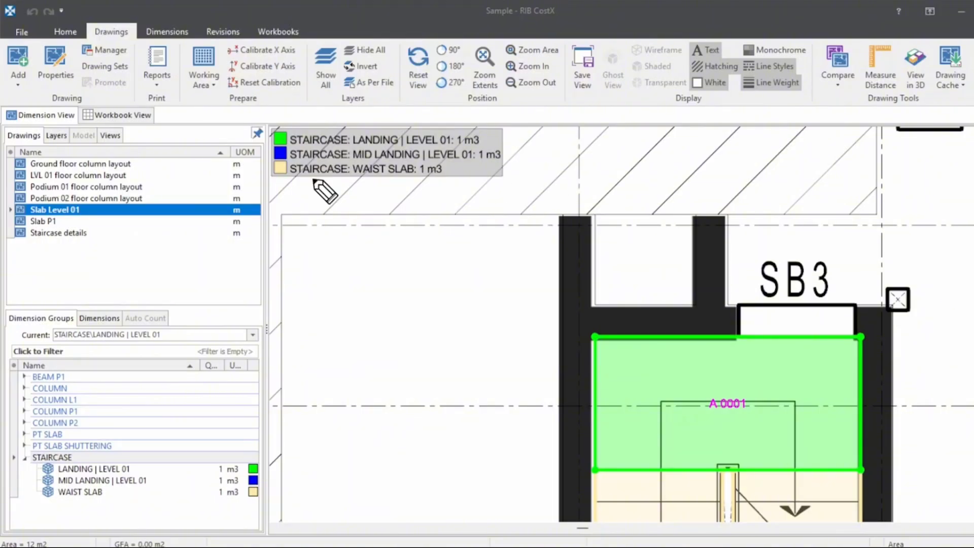
pyautogui.click(966, 203)
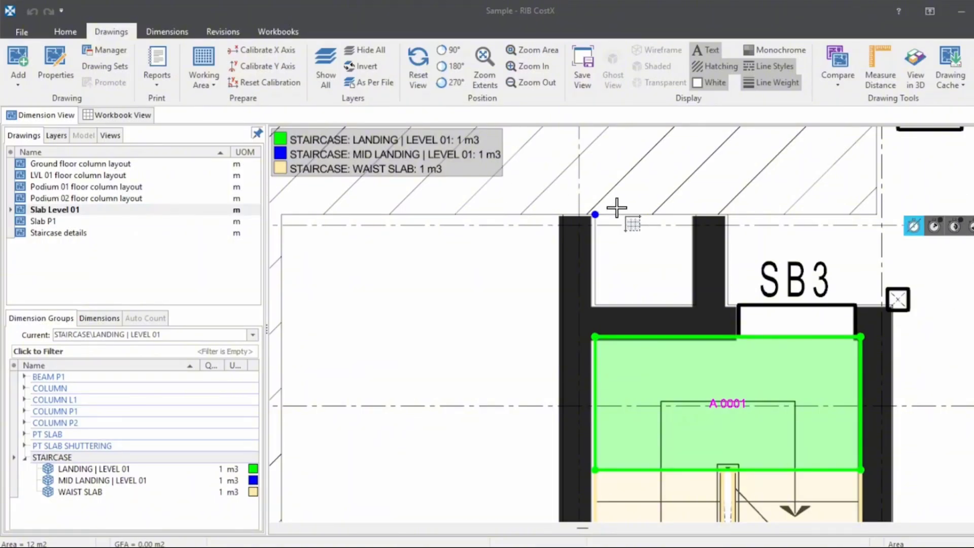
pyautogui.moveTo(492, 332); pyautogui.dragTo(426, 231)
pyautogui.scroll(-2, 424, 228)
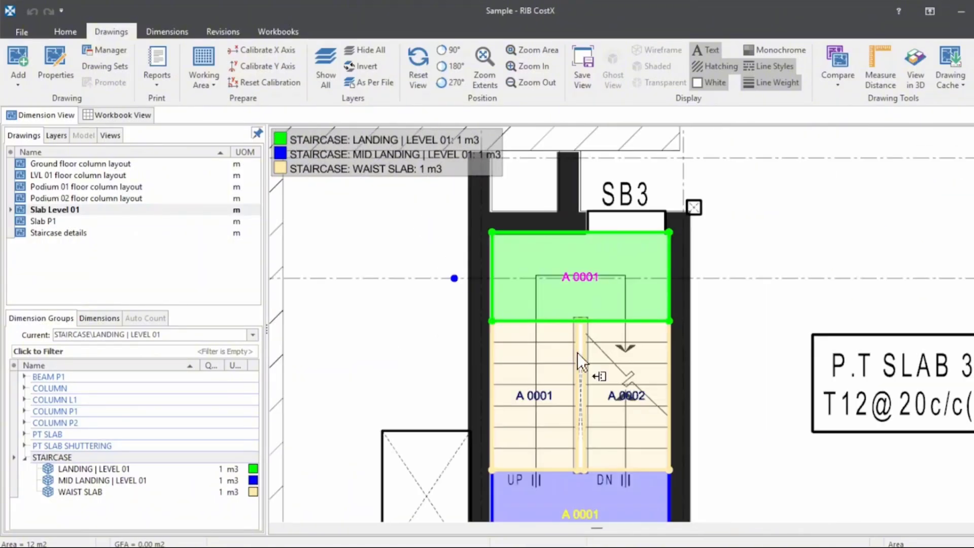
pyautogui.moveTo(747, 389); pyautogui.dragTo(721, 365)
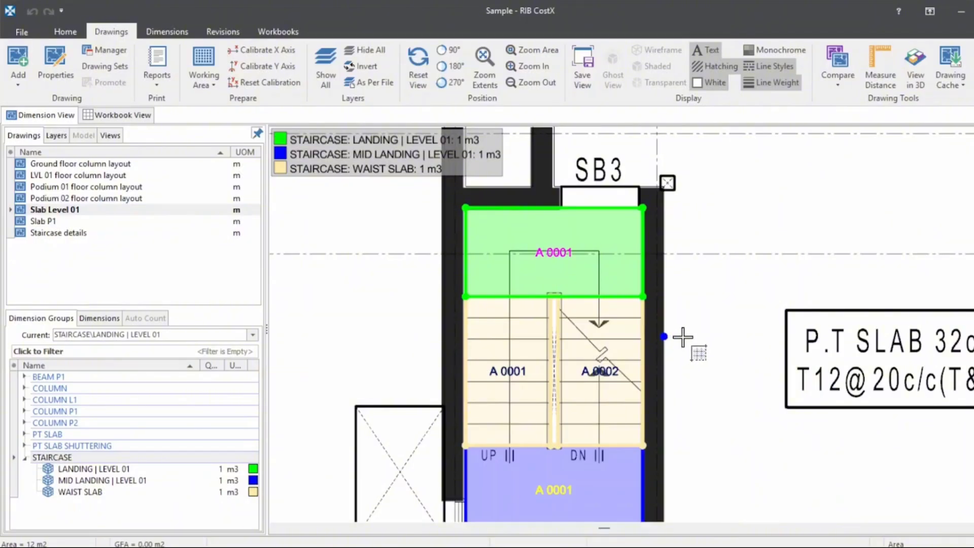
pyautogui.scroll(5, 683, 337)
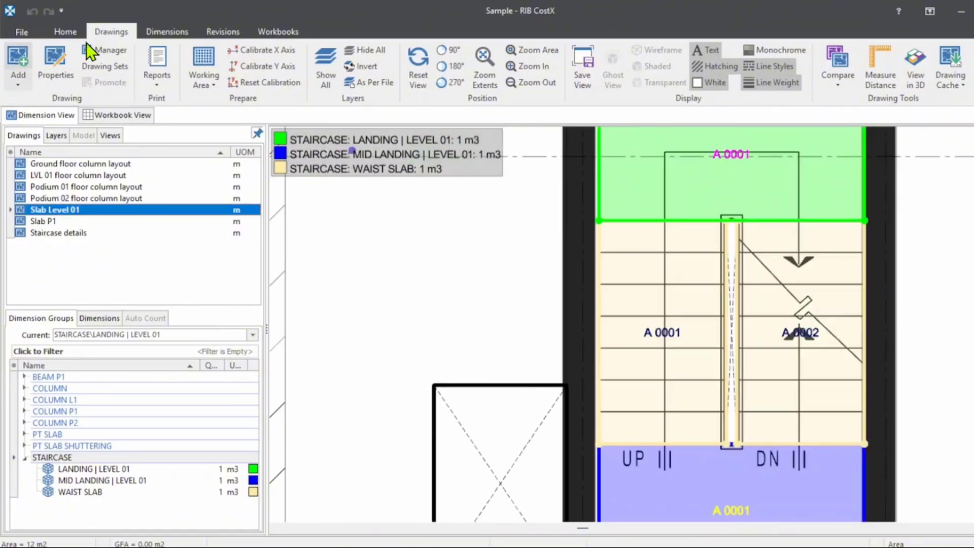
pyautogui.click(166, 31)
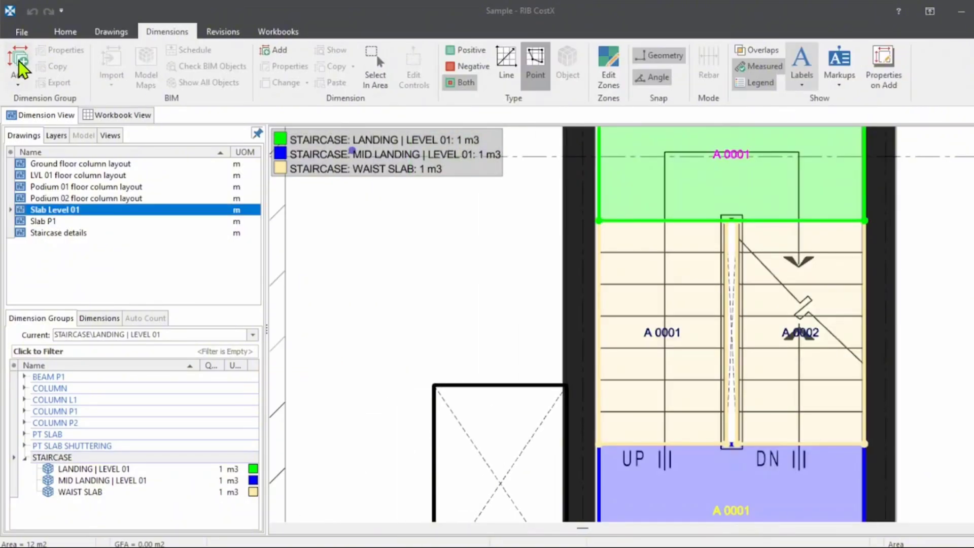
pyautogui.click(18, 63)
pyautogui.write('STEPS')
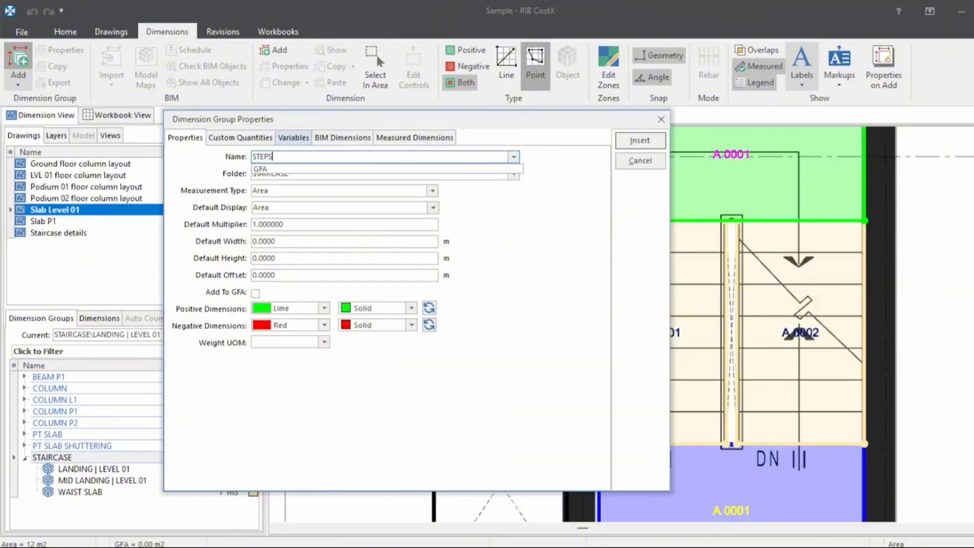
pyautogui.click(288, 192)
pyautogui.click(289, 202)
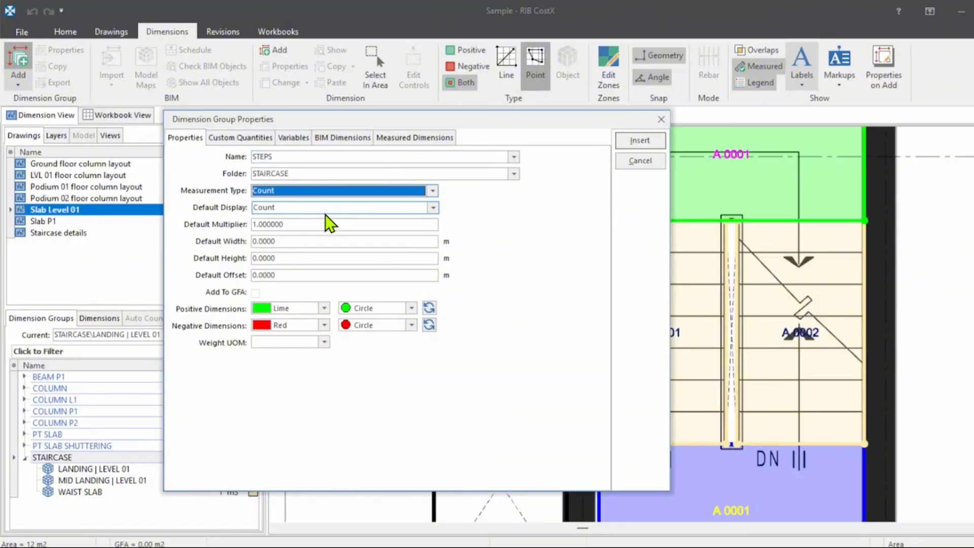
pyautogui.click(325, 208)
pyautogui.click(288, 254)
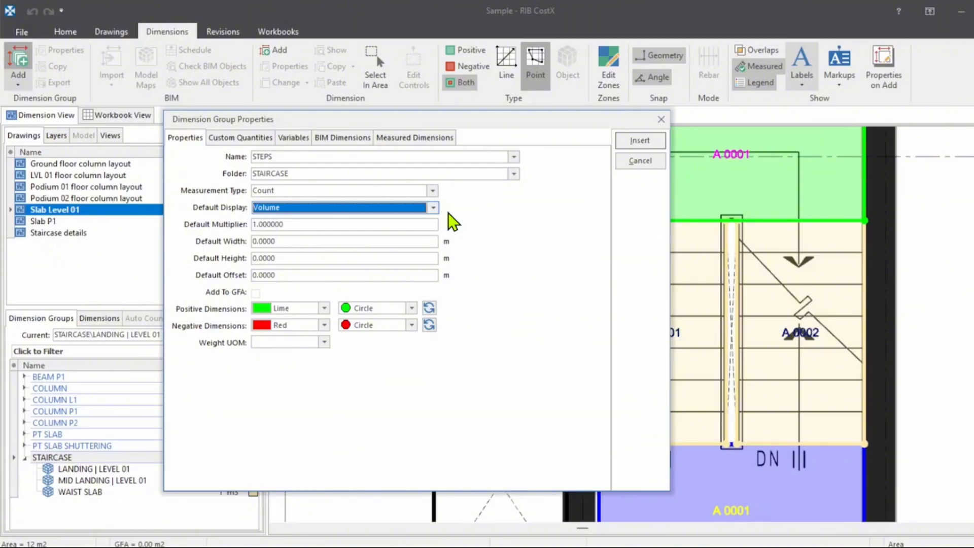
pyautogui.click(417, 223)
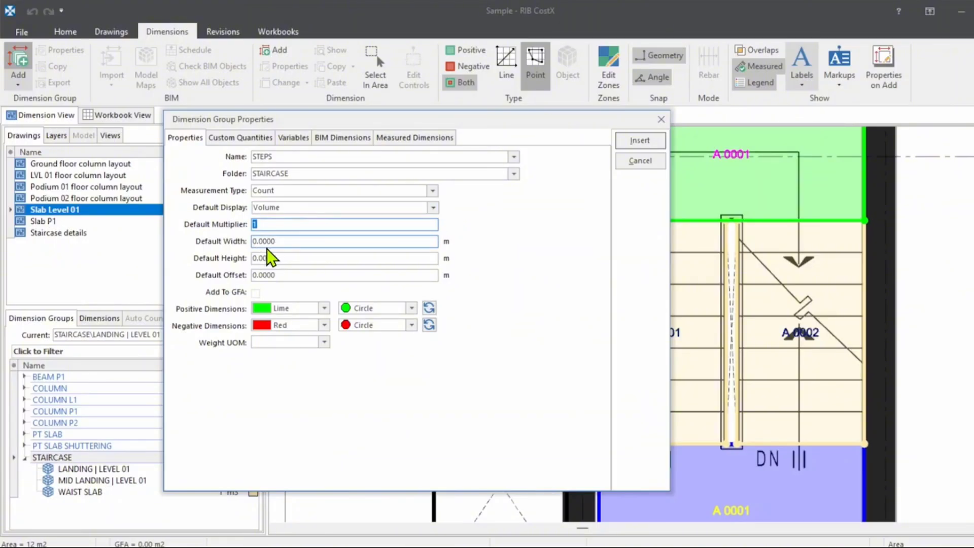
pyautogui.click(282, 257)
pyautogui.click(284, 242)
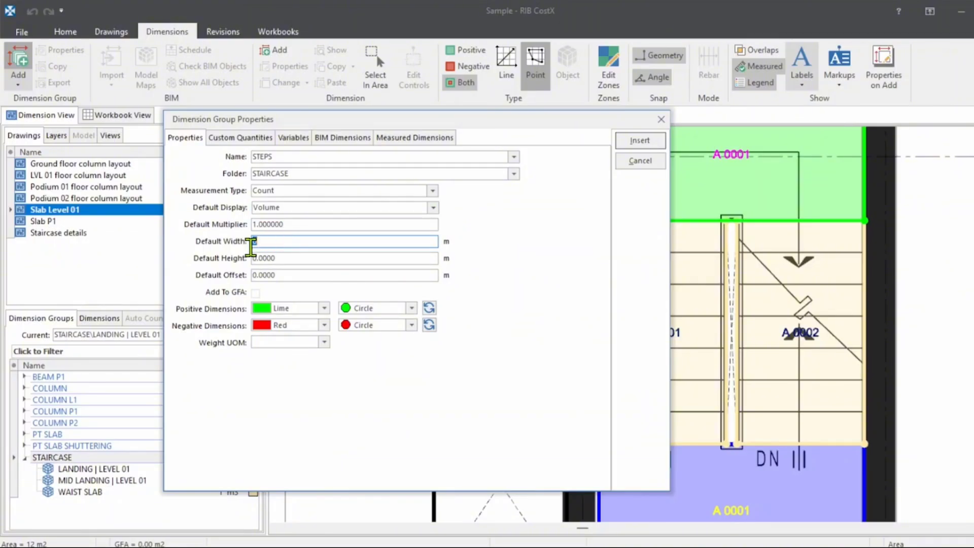
pyautogui.moveTo(271, 120); pyautogui.dragTo(146, 110)
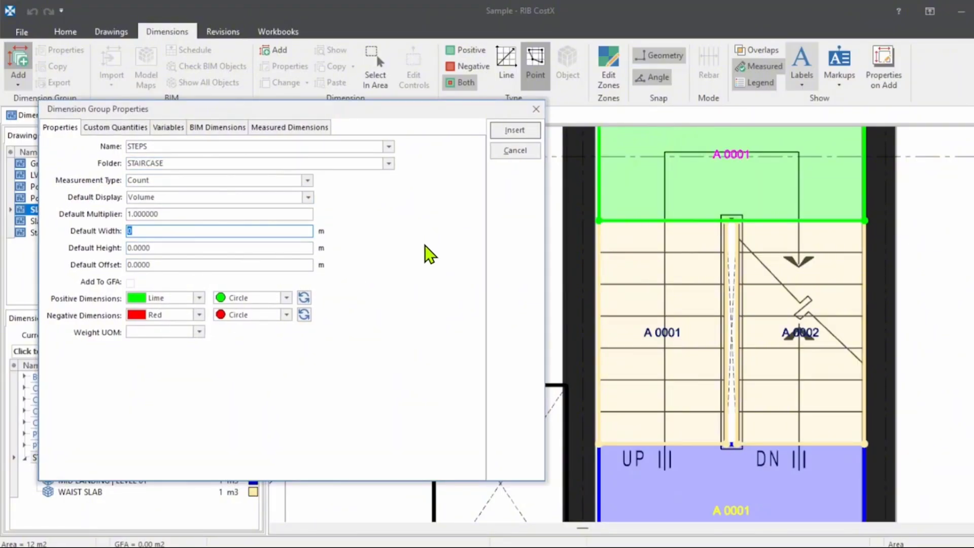
# Handwrite the list 1. Width, 2. Tread, 3. Riser over the screen, bracket it, and erase the annotations
pyautogui.moveTo(458, 140); pyautogui.dragTo(447, 209)
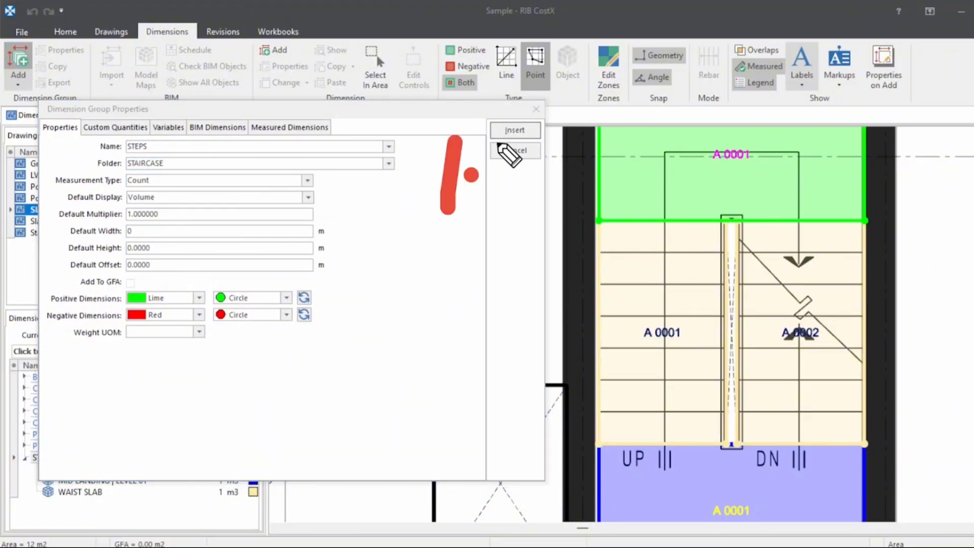
pyautogui.click(471, 174)
pyautogui.moveTo(494, 134); pyautogui.dragTo(583, 127)
pyautogui.moveTo(630, 150); pyautogui.dragTo(629, 175)
pyautogui.click(622, 99)
pyautogui.moveTo(675, 135); pyautogui.dragTo(847, 150)
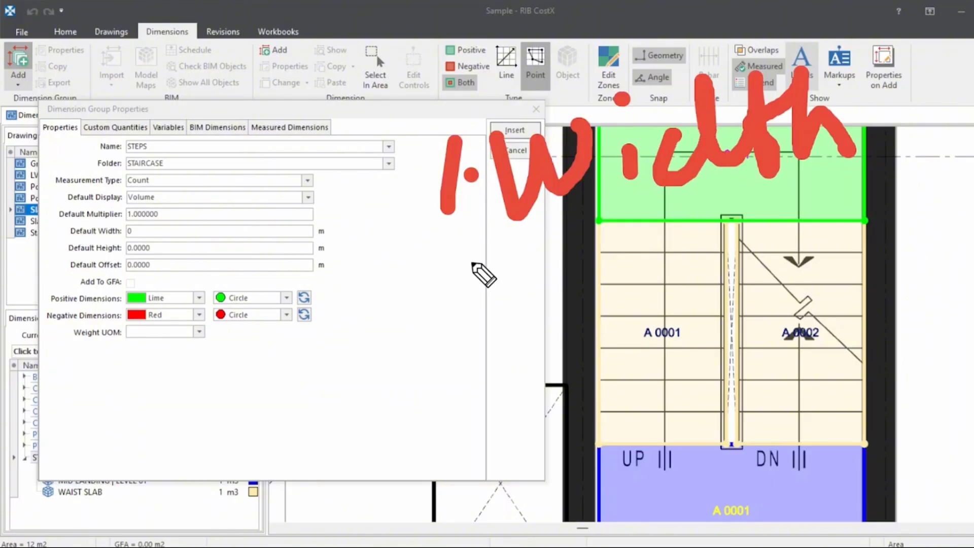
pyautogui.moveTo(451, 274)
pyautogui.mouseDown()
pyautogui.moveTo(439, 346)
pyautogui.moveTo(498, 330)
pyautogui.mouseUp()
pyautogui.click(520, 312)
pyautogui.moveTo(578, 254); pyautogui.dragTo(579, 304)
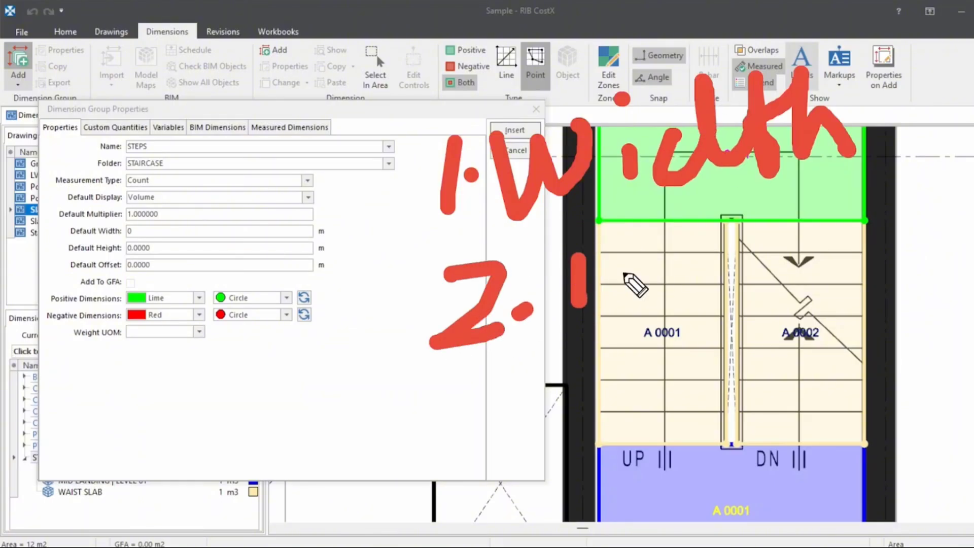
pyautogui.moveTo(533, 233); pyautogui.dragTo(621, 231)
pyautogui.moveTo(611, 286); pyautogui.dragTo(885, 248)
pyautogui.moveTo(459, 375)
pyautogui.mouseDown()
pyautogui.moveTo(516, 373)
pyautogui.moveTo(494, 444)
pyautogui.mouseUp()
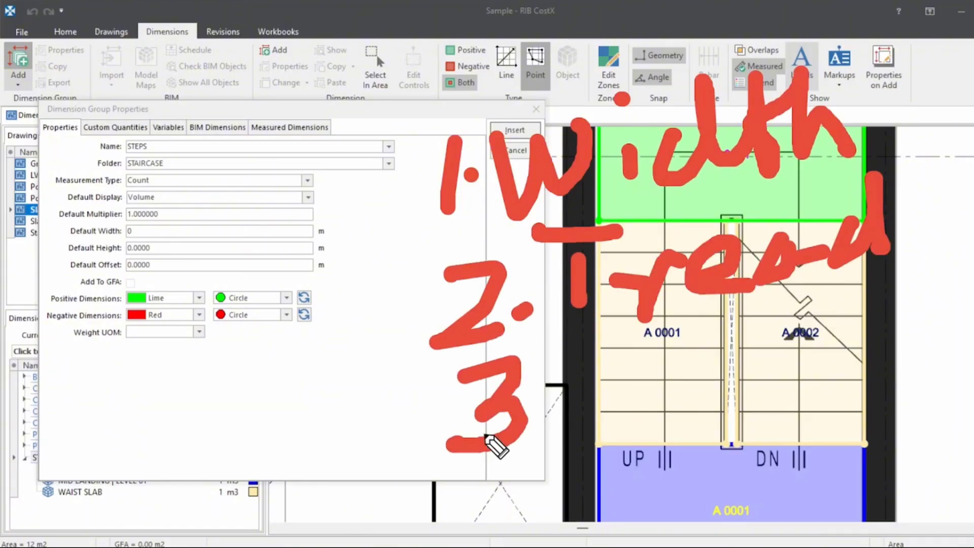
pyautogui.click(547, 415)
pyautogui.moveTo(571, 350)
pyautogui.mouseDown()
pyautogui.moveTo(576, 428)
pyautogui.moveTo(652, 431)
pyautogui.mouseUp()
pyautogui.moveTo(641, 361); pyautogui.dragTo(649, 406)
pyautogui.click(634, 337)
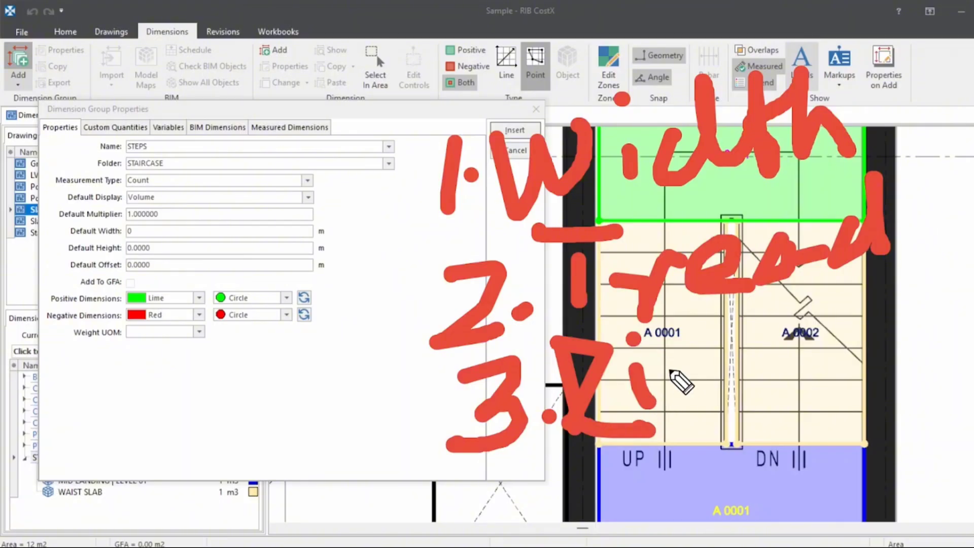
pyautogui.moveTo(705, 358); pyautogui.dragTo(679, 403)
pyautogui.moveTo(730, 377); pyautogui.dragTo(847, 350)
pyautogui.moveTo(426, 97)
pyautogui.mouseDown()
pyautogui.moveTo(450, 476)
pyautogui.moveTo(507, 457)
pyautogui.mouseUp()
pyautogui.moveTo(872, 15)
pyautogui.mouseDown()
pyautogui.moveTo(938, 393)
pyautogui.moveTo(885, 437)
pyautogui.mouseUp()
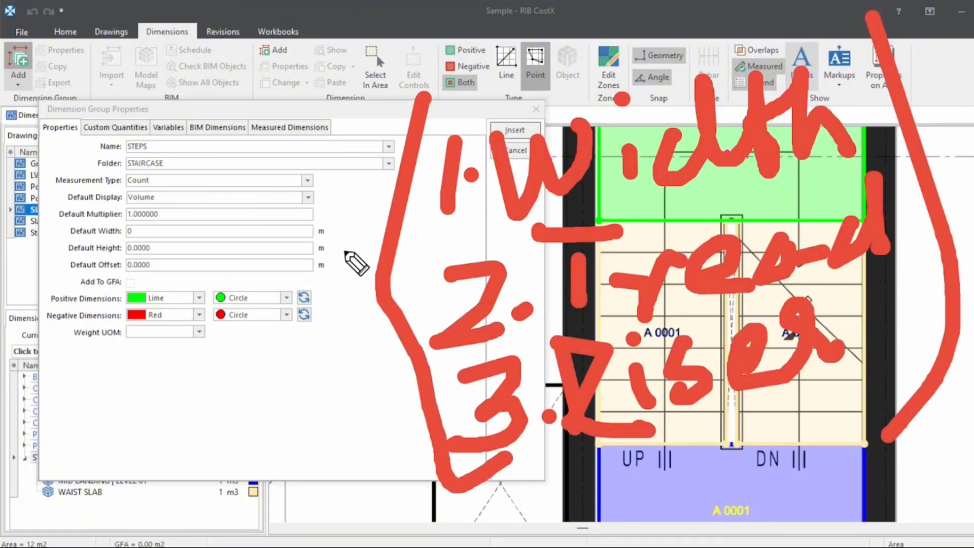
pyautogui.press('e')
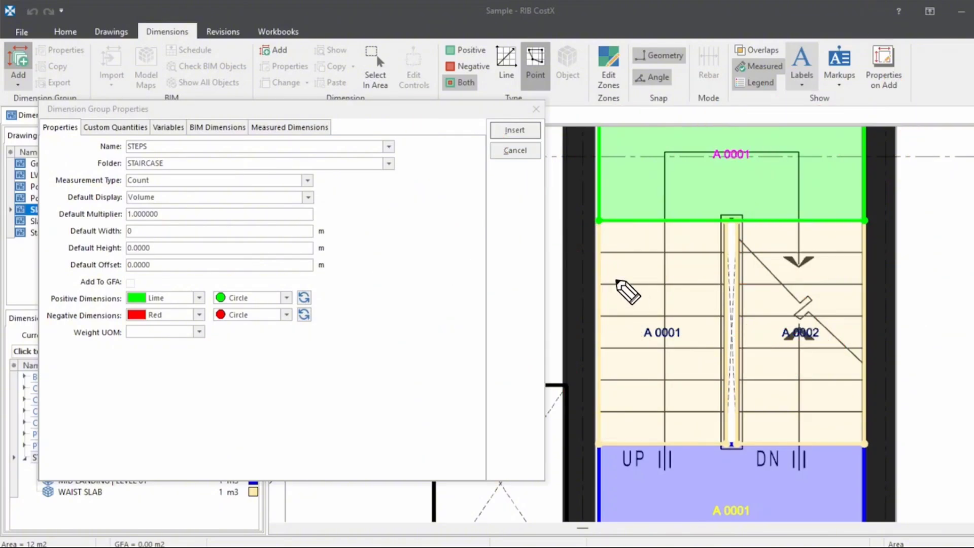
# Mark the uppermost step of the UP flight and measure its width from the wall to the stair well
pyautogui.moveTo(598, 262)
pyautogui.mouseDown()
pyautogui.moveTo(722, 267)
pyautogui.moveTo(589, 266)
pyautogui.moveTo(631, 274)
pyautogui.moveTo(599, 261)
pyautogui.moveTo(710, 262)
pyautogui.mouseUp()
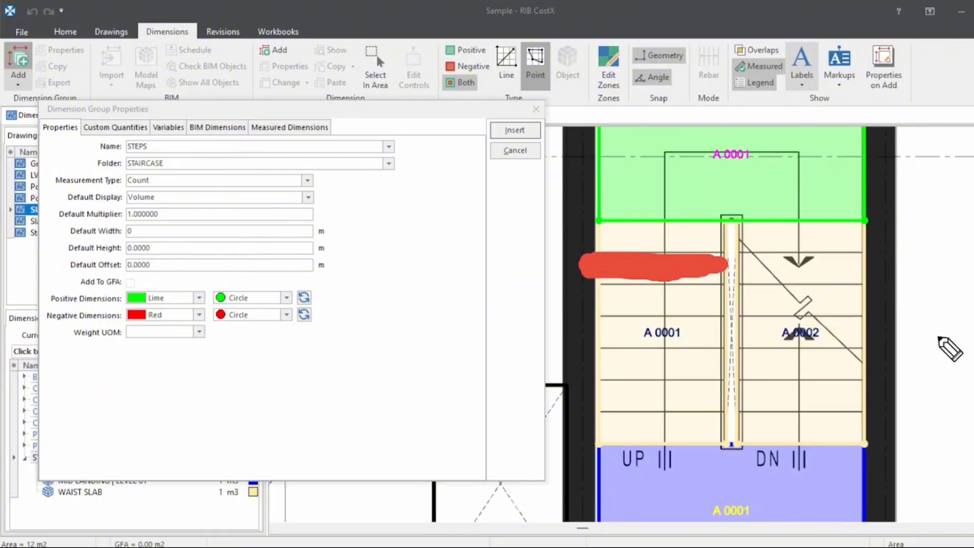
pyautogui.click(964, 327)
pyautogui.click(968, 205)
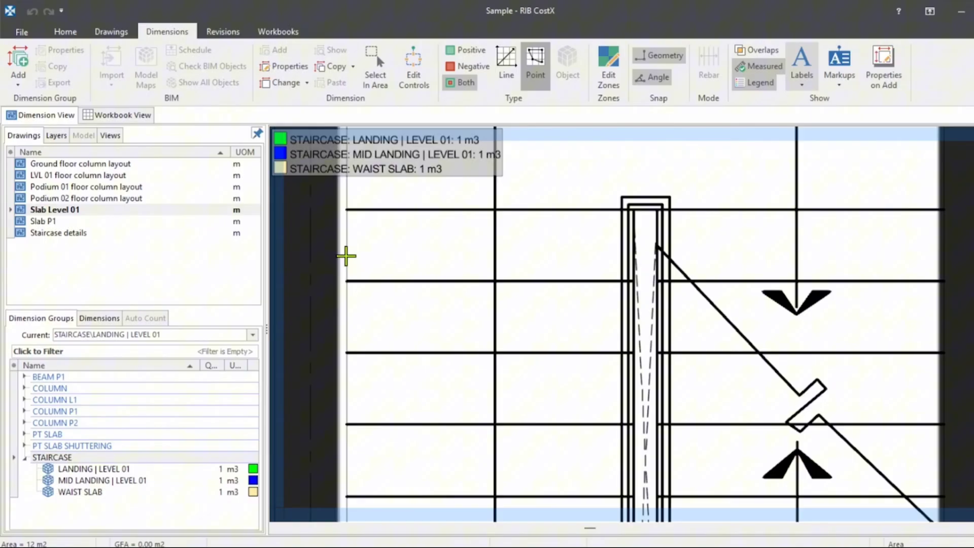
pyautogui.click(348, 280)
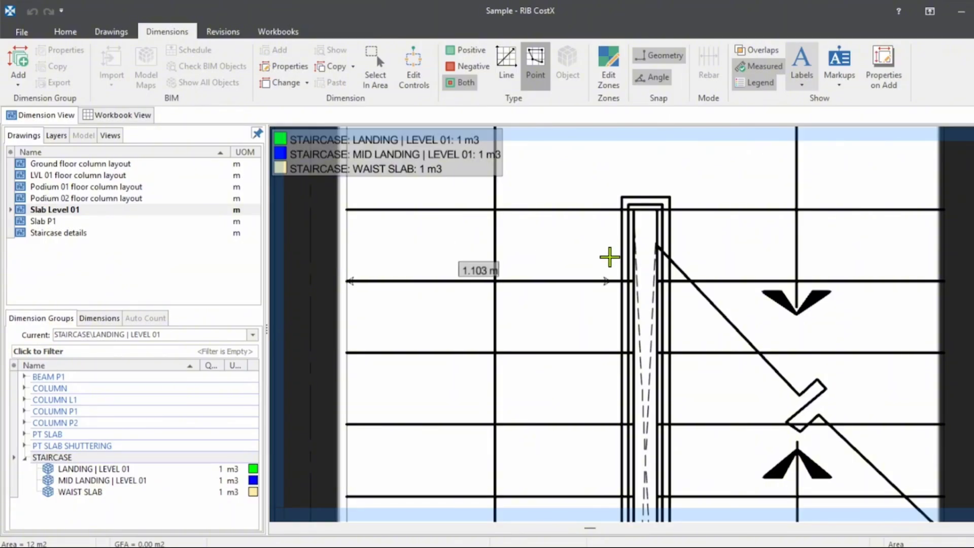
pyautogui.scroll(3, 625, 281)
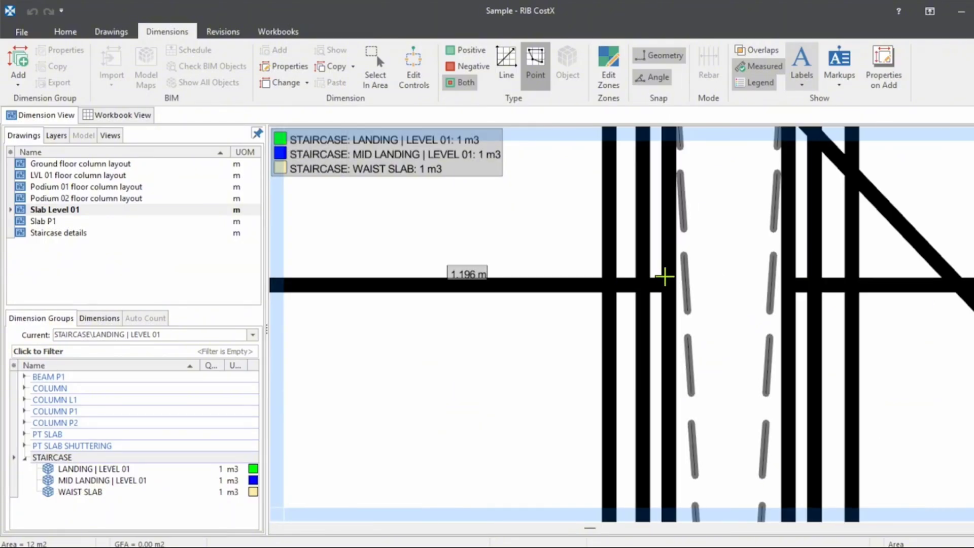
pyautogui.scroll(-2, 666, 277)
pyautogui.scroll(-1, 672, 277)
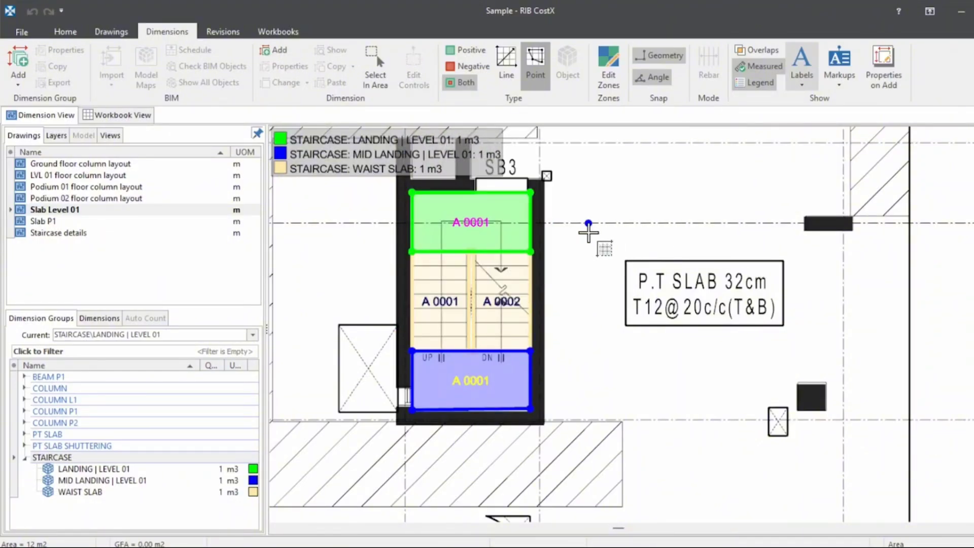
# Start a STEPS dimension group in the STAIRCASE folder with measurement type Count and default display Length
pyautogui.moveTo(606, 232); pyautogui.dragTo(604, 263)
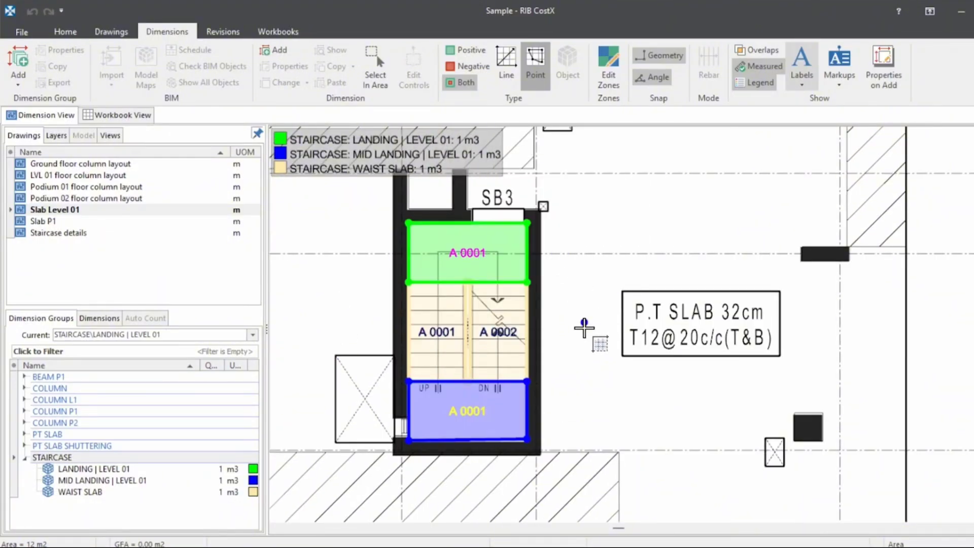
pyautogui.moveTo(575, 313); pyautogui.dragTo(619, 282)
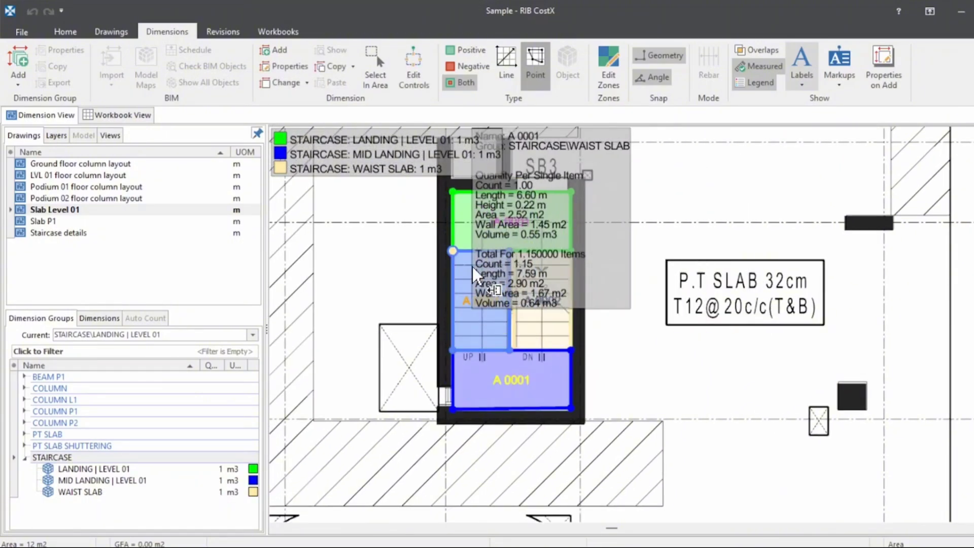
pyautogui.scroll(5, 497, 258)
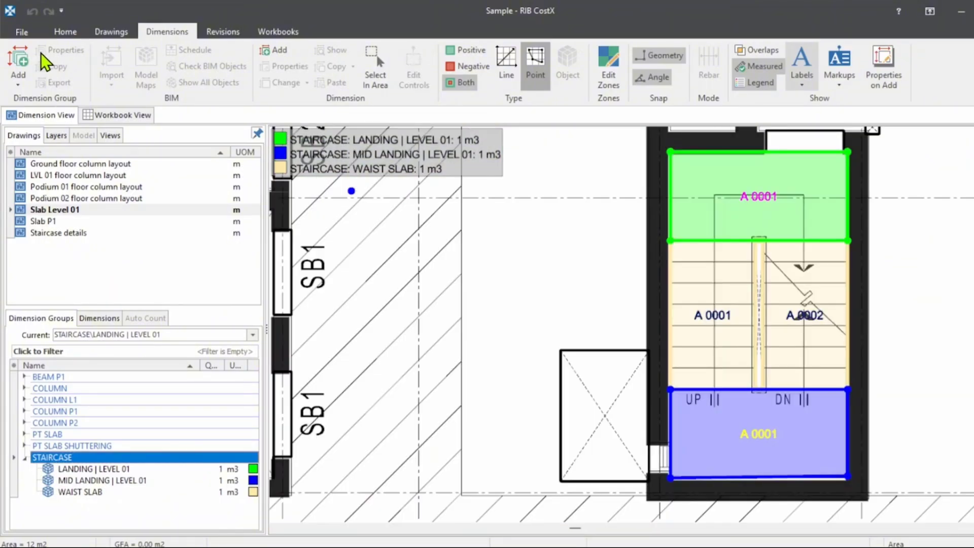
pyautogui.click(23, 53)
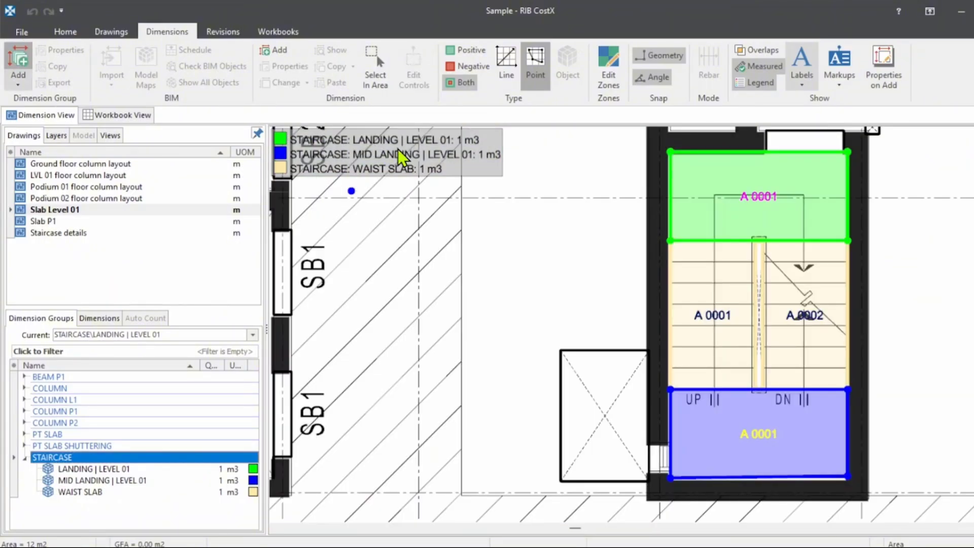
pyautogui.write('STE')
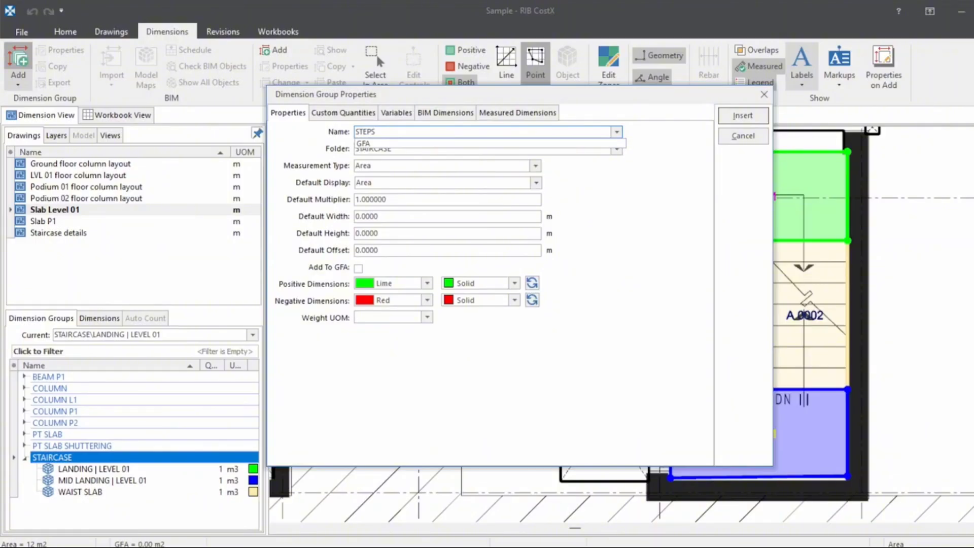
pyautogui.write('PS')
pyautogui.click(418, 165)
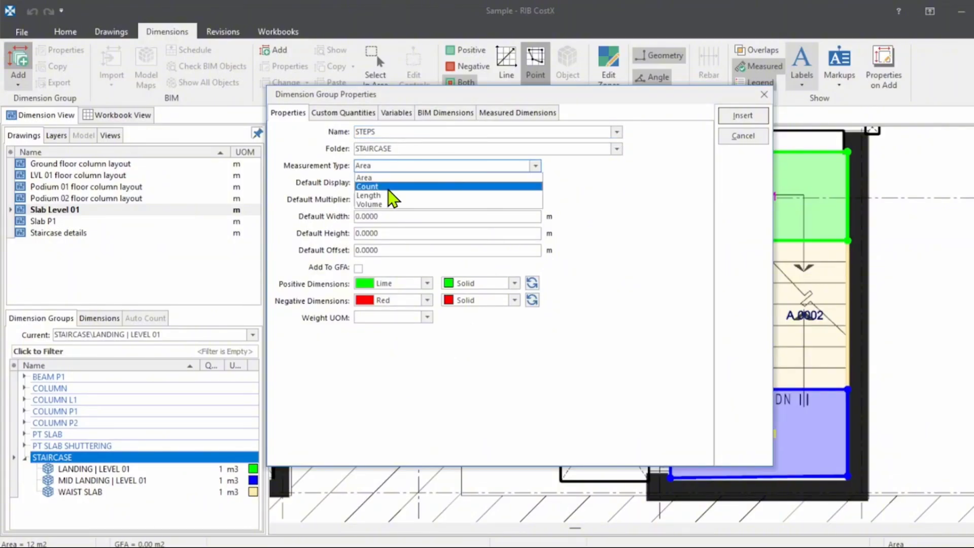
pyautogui.click(410, 184)
pyautogui.click(409, 182)
pyautogui.click(421, 197)
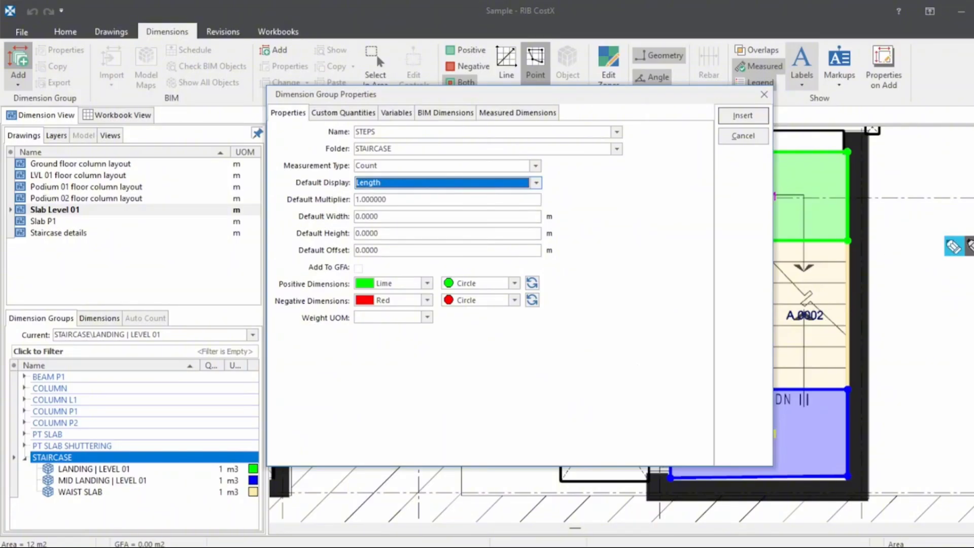
# Handwrite the list 1. No, 2. Width, 3. Tread, 4. Riser in green over the screen and bracket it
pyautogui.hotkey('ctrl', '2')
pyautogui.moveTo(254, 138); pyautogui.dragTo(256, 207)
pyautogui.click(282, 184)
pyautogui.moveTo(326, 128)
pyautogui.mouseDown()
pyautogui.moveTo(392, 151)
pyautogui.moveTo(444, 99)
pyautogui.mouseUp()
pyautogui.click(490, 164)
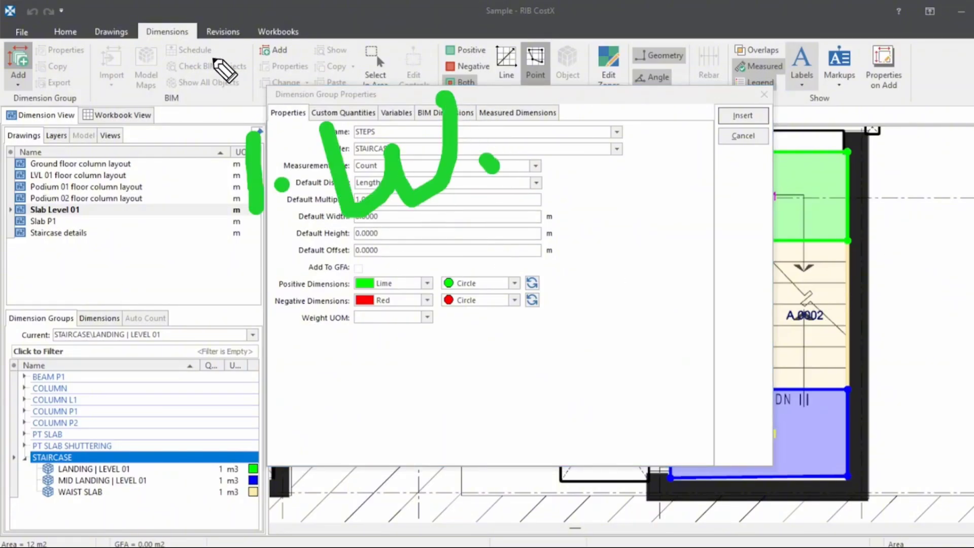
pyautogui.click(255, 81)
pyautogui.moveTo(215, 48)
pyautogui.mouseDown()
pyautogui.moveTo(231, 94)
pyautogui.moveTo(305, 48)
pyautogui.moveTo(373, 38)
pyautogui.moveTo(406, 79)
pyautogui.mouseUp()
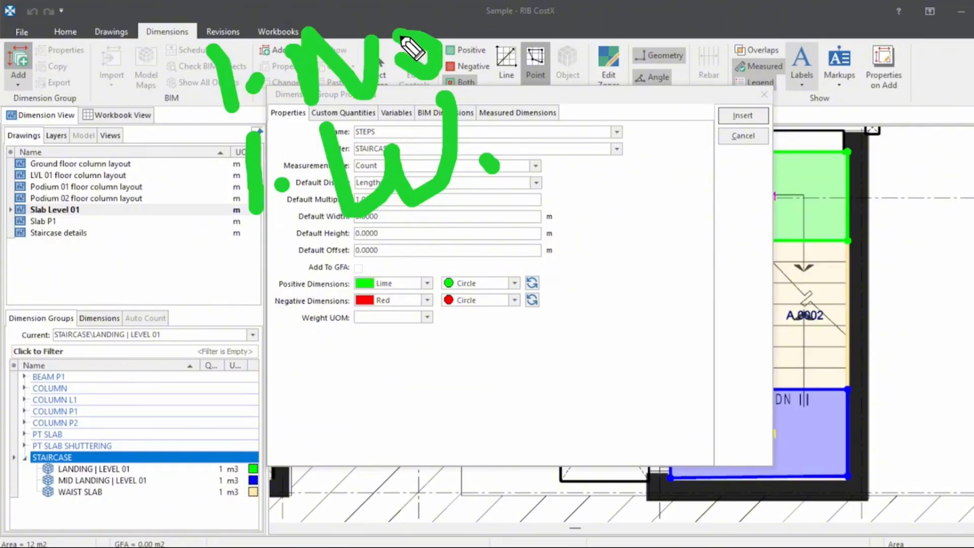
pyautogui.moveTo(193, 138); pyautogui.dragTo(259, 133)
pyautogui.moveTo(238, 220); pyautogui.dragTo(322, 216)
pyautogui.click(471, 117)
pyautogui.moveTo(530, 154); pyautogui.dragTo(514, 195)
pyautogui.moveTo(528, 88); pyautogui.dragTo(518, 195)
pyautogui.moveTo(563, 166); pyautogui.dragTo(599, 157)
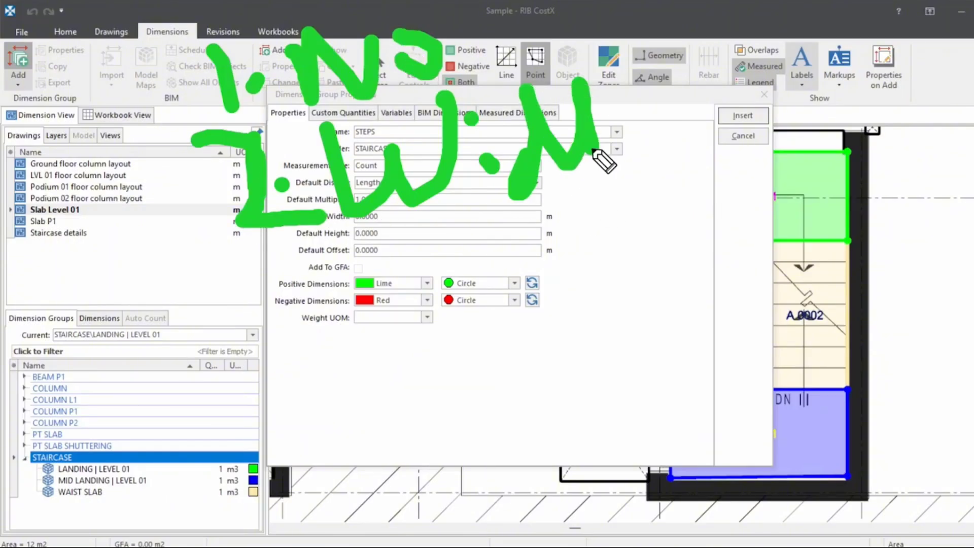
pyautogui.moveTo(614, 96); pyautogui.dragTo(776, 176)
pyautogui.moveTo(287, 233)
pyautogui.mouseDown()
pyautogui.moveTo(308, 300)
pyautogui.moveTo(269, 332)
pyautogui.mouseUp()
pyautogui.click(373, 304)
pyautogui.moveTo(368, 236); pyautogui.dragTo(445, 226)
pyautogui.moveTo(406, 259); pyautogui.dragTo(421, 317)
pyautogui.moveTo(459, 281); pyautogui.dragTo(532, 284)
pyautogui.moveTo(528, 251)
pyautogui.mouseDown()
pyautogui.moveTo(550, 304)
pyautogui.moveTo(802, 294)
pyautogui.moveTo(788, 284)
pyautogui.mouseUp()
pyautogui.moveTo(292, 373)
pyautogui.mouseDown()
pyautogui.moveTo(332, 428)
pyautogui.moveTo(324, 436)
pyautogui.mouseUp()
pyautogui.click(377, 410)
pyautogui.moveTo(434, 359); pyautogui.dragTo(471, 424)
pyautogui.moveTo(546, 386); pyautogui.dragTo(568, 417)
pyautogui.moveTo(539, 364); pyautogui.dragTo(579, 349)
pyautogui.moveTo(601, 341)
pyautogui.mouseDown()
pyautogui.moveTo(586, 364)
pyautogui.moveTo(628, 393)
pyautogui.mouseUp()
pyautogui.moveTo(661, 374)
pyautogui.mouseDown()
pyautogui.moveTo(722, 386)
pyautogui.moveTo(804, 352)
pyautogui.mouseUp()
pyautogui.moveTo(788, 12)
pyautogui.mouseDown()
pyautogui.moveTo(929, 381)
pyautogui.moveTo(908, 356)
pyautogui.mouseUp()
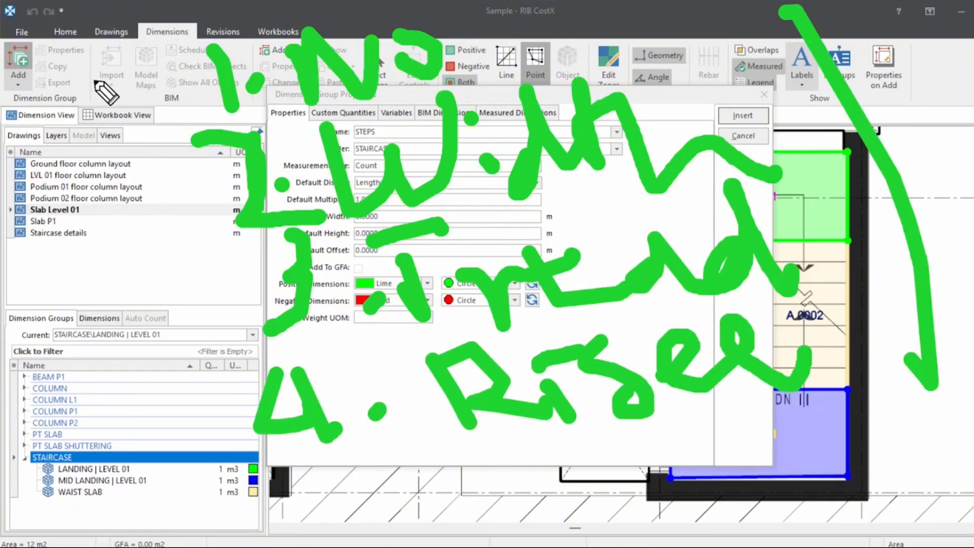
pyautogui.moveTo(124, 54); pyautogui.dragTo(177, 424)
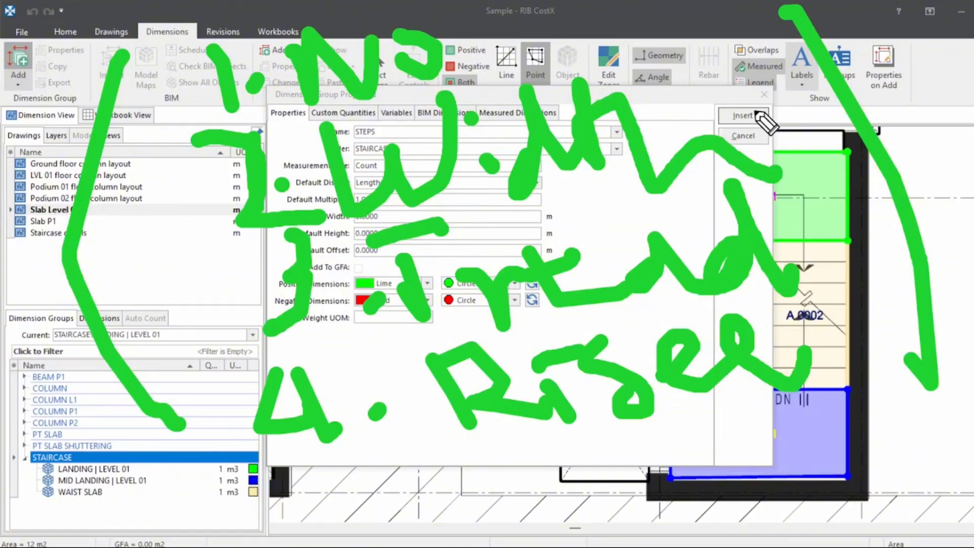
# Emphasise the handwritten list with marks, write m3 beneath it, and clear all annotations
pyautogui.moveTo(786, 109); pyautogui.dragTo(917, 72)
pyautogui.moveTo(459, 41)
pyautogui.mouseDown()
pyautogui.moveTo(446, 30)
pyautogui.moveTo(623, 10)
pyautogui.mouseUp()
pyautogui.moveTo(197, 85)
pyautogui.mouseDown()
pyautogui.moveTo(152, 144)
pyautogui.moveTo(208, 181)
pyautogui.mouseUp()
pyautogui.moveTo(100, 284)
pyautogui.mouseDown()
pyautogui.moveTo(270, 252)
pyautogui.moveTo(84, 269)
pyautogui.moveTo(7, 265)
pyautogui.moveTo(173, 245)
pyautogui.mouseUp()
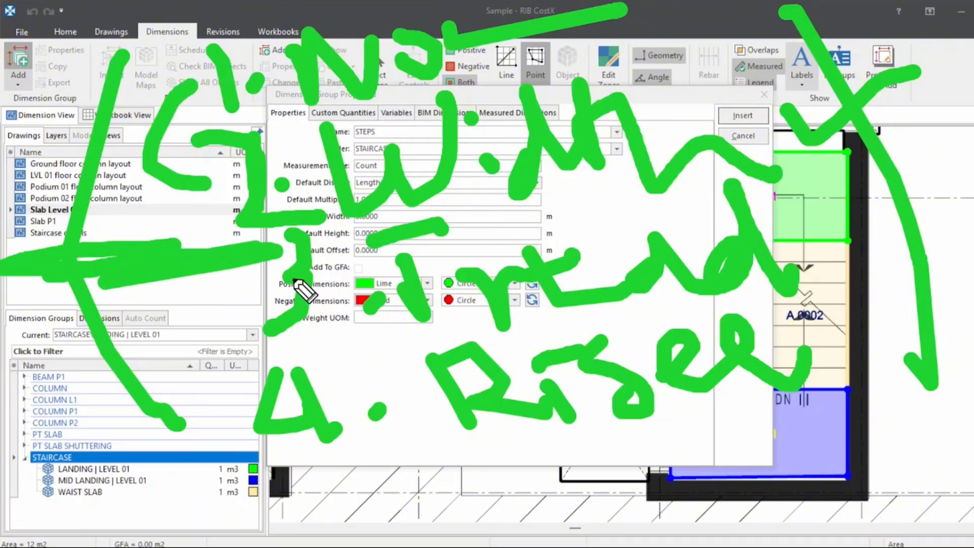
pyautogui.moveTo(818, 238)
pyautogui.mouseDown()
pyautogui.moveTo(861, 299)
pyautogui.moveTo(855, 356)
pyautogui.mouseUp()
pyautogui.moveTo(574, 515)
pyautogui.mouseDown()
pyautogui.moveTo(562, 493)
pyautogui.moveTo(651, 494)
pyautogui.mouseUp()
pyautogui.moveTo(666, 408); pyautogui.dragTo(672, 441)
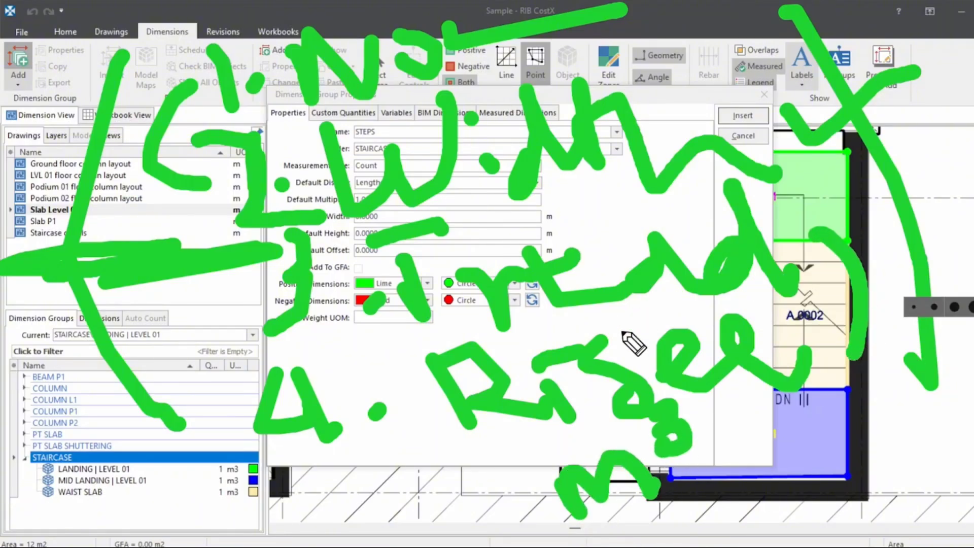
pyautogui.press('Escape')
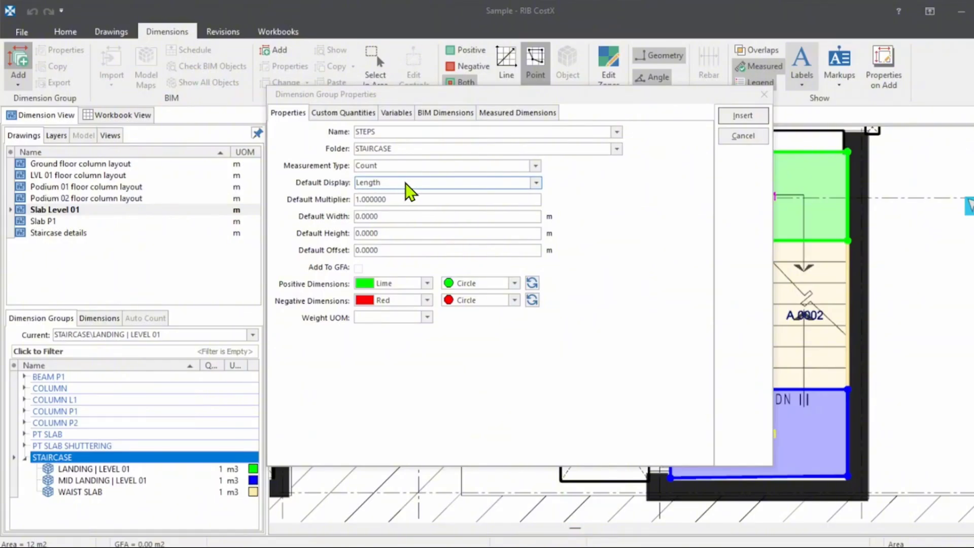
# Set the positive dimension colour to Tan and insert the STEPS dimension group
pyautogui.click(404, 283)
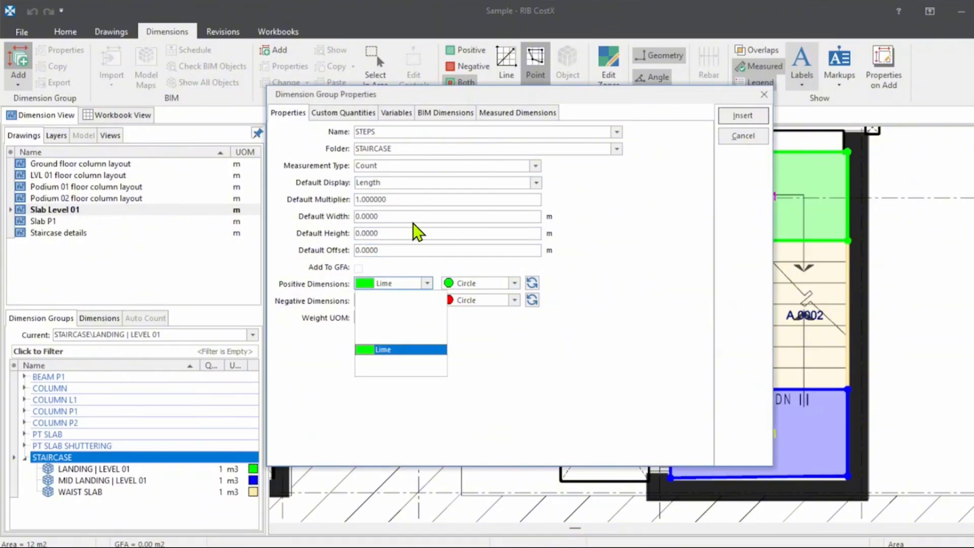
pyautogui.scroll(3, 397, 347)
pyautogui.click(398, 326)
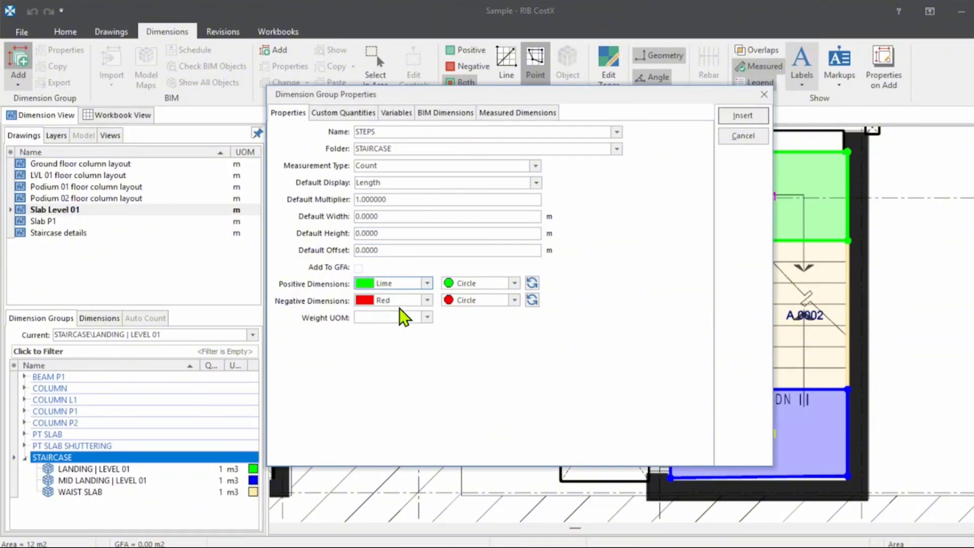
pyautogui.click(741, 122)
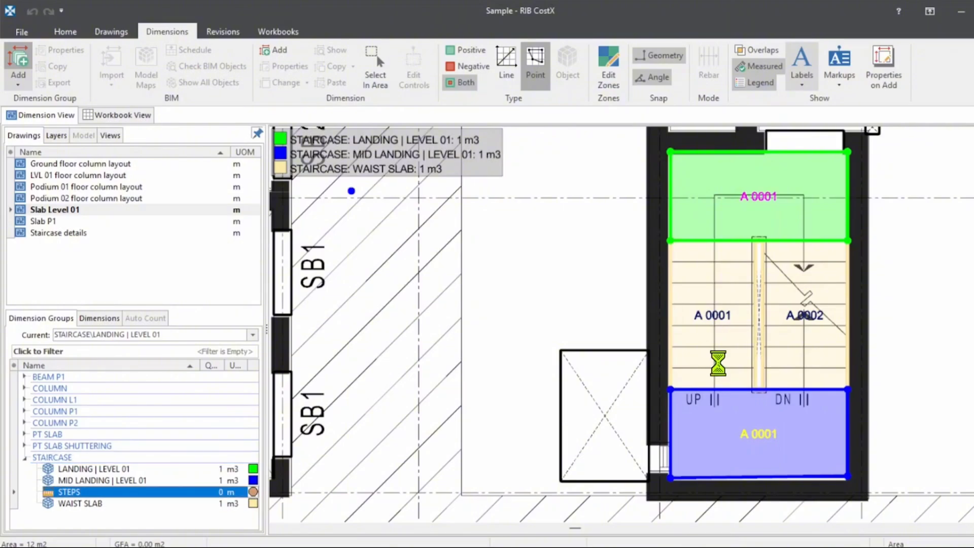
# Place one count point on each of the seven steps of the UP flight
pyautogui.scroll(5, 710, 370)
pyautogui.click(741, 395)
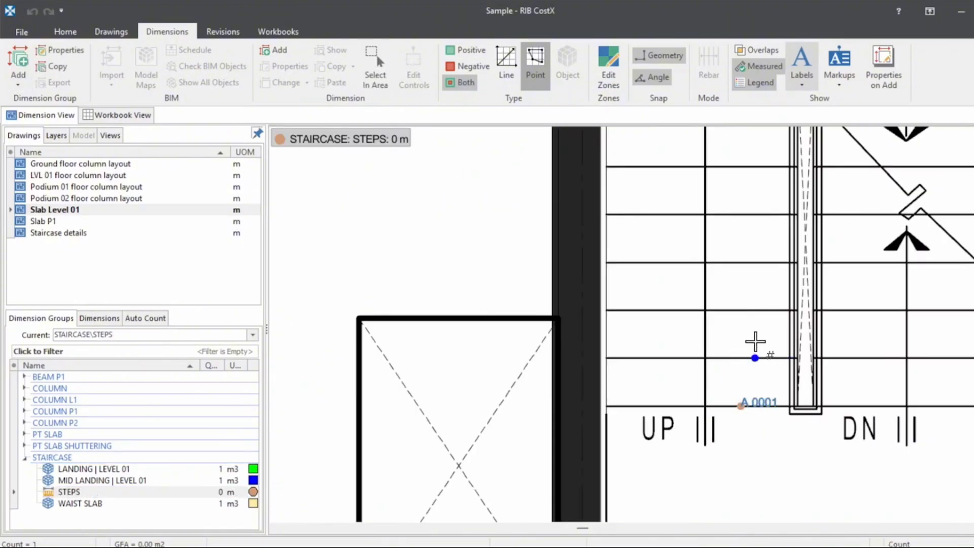
pyautogui.moveTo(727, 359); pyautogui.dragTo(598, 414)
pyautogui.click(611, 347)
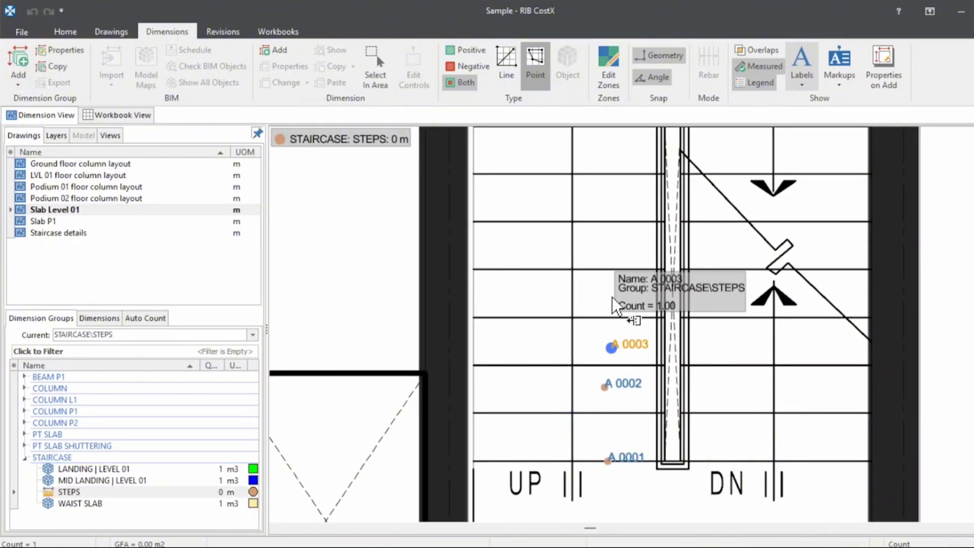
pyautogui.click(610, 288)
pyautogui.click(615, 243)
pyautogui.click(611, 197)
pyautogui.click(608, 147)
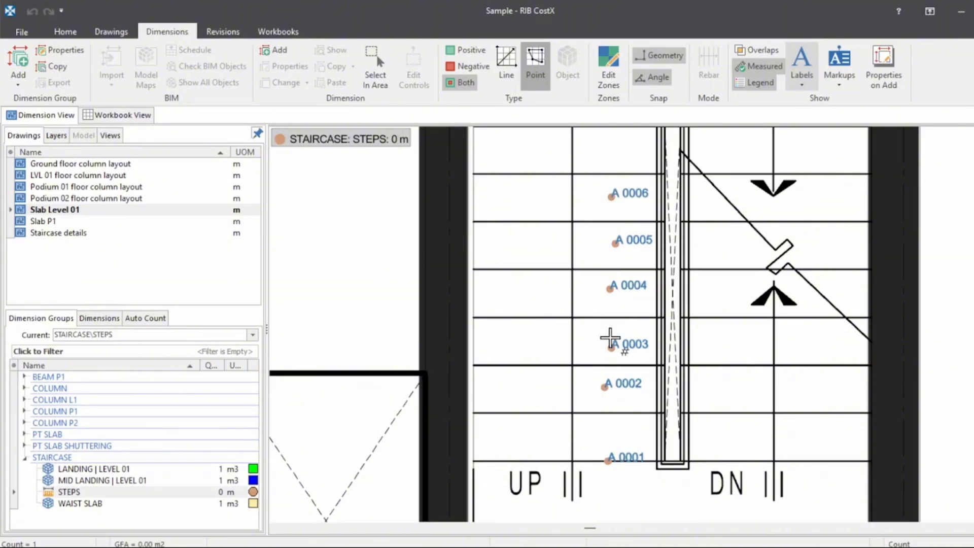
# Place one count point on each of the seven steps of the DN flight
pyautogui.scroll(-2, 609, 337)
pyautogui.click(702, 215)
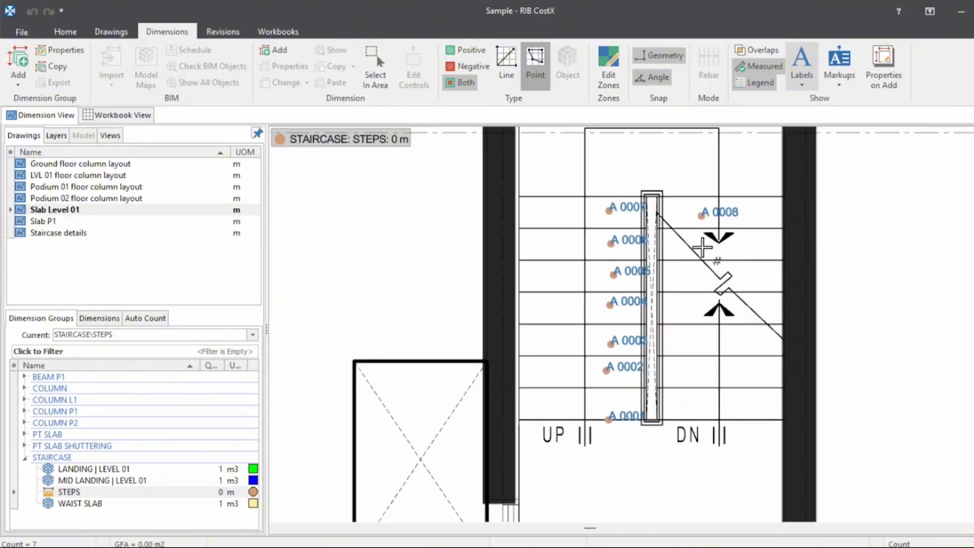
pyautogui.click(702, 245)
pyautogui.click(699, 277)
pyautogui.click(695, 304)
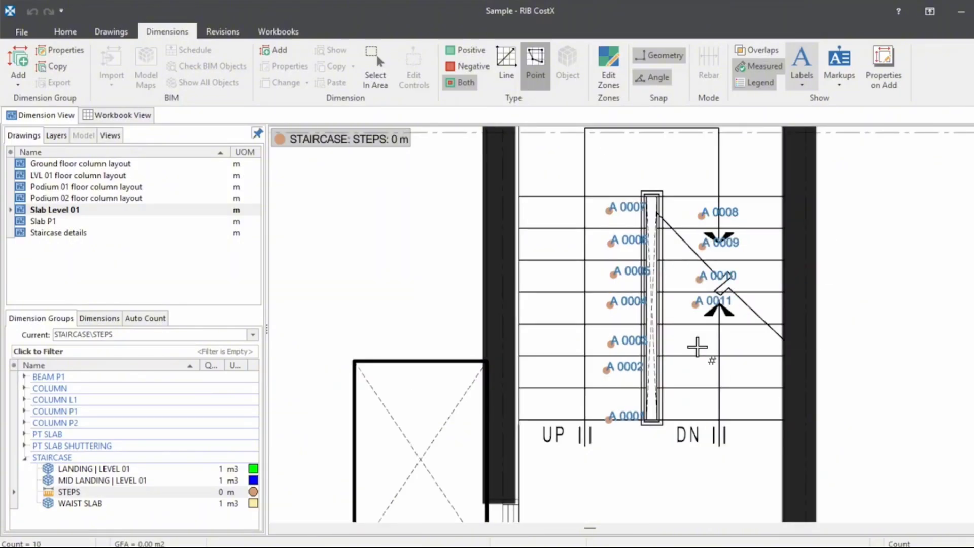
pyautogui.click(697, 347)
pyautogui.click(696, 375)
pyautogui.click(701, 417)
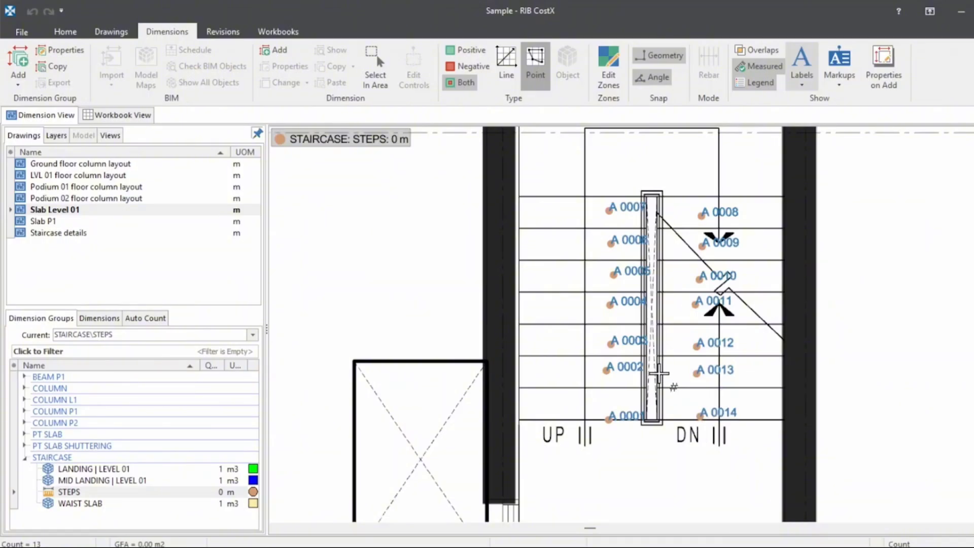
# Set the STEPS dimension group's default width to 1.2 m and update its properties
pyautogui.scroll(-2, 602, 319)
pyautogui.click(209, 491)
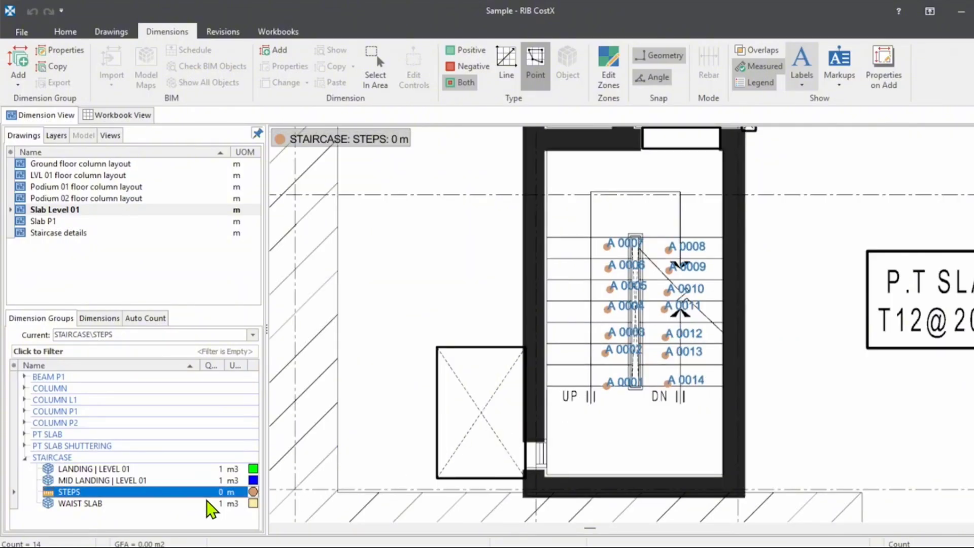
pyautogui.click(209, 503)
pyautogui.click(208, 493)
pyautogui.rightClick(209, 492)
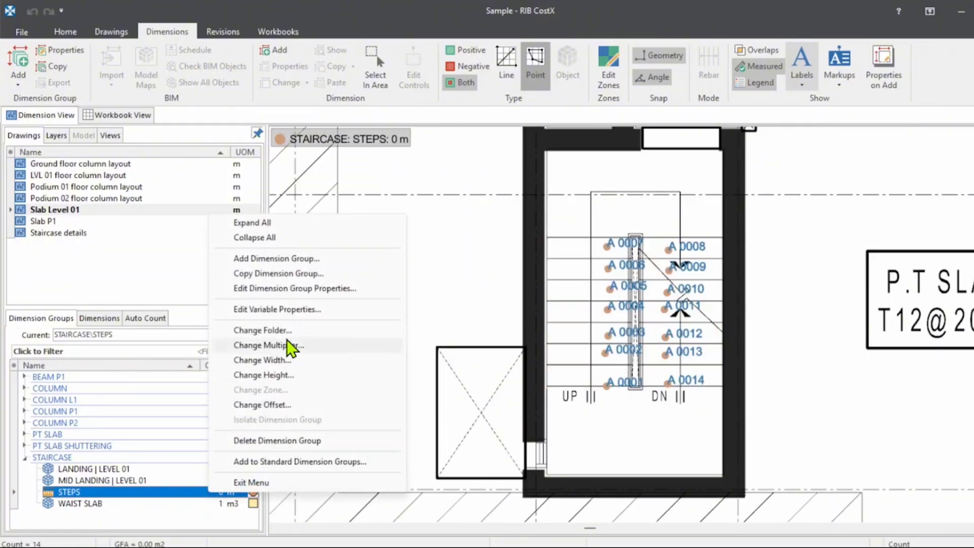
pyautogui.click(269, 288)
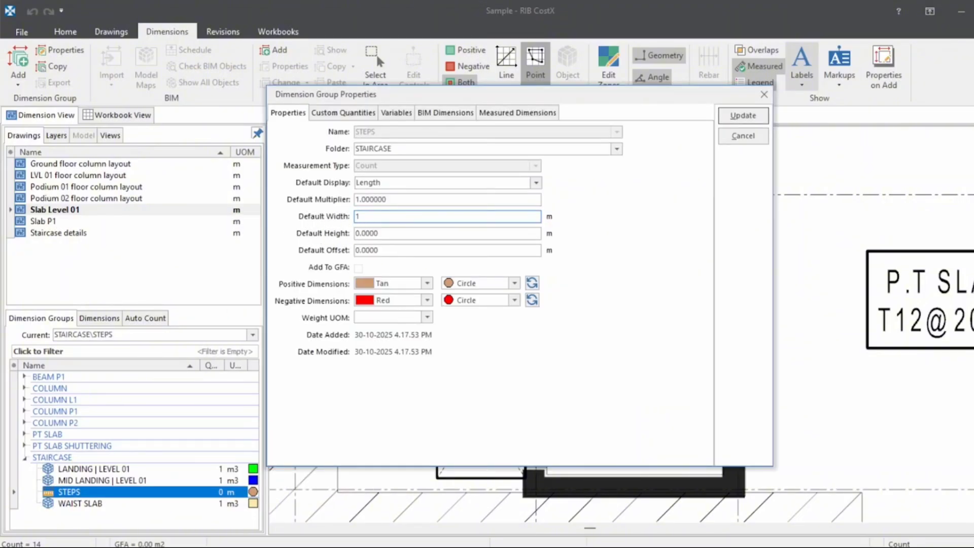
pyautogui.click(360, 218)
pyautogui.write('1.2')
pyautogui.click(745, 118)
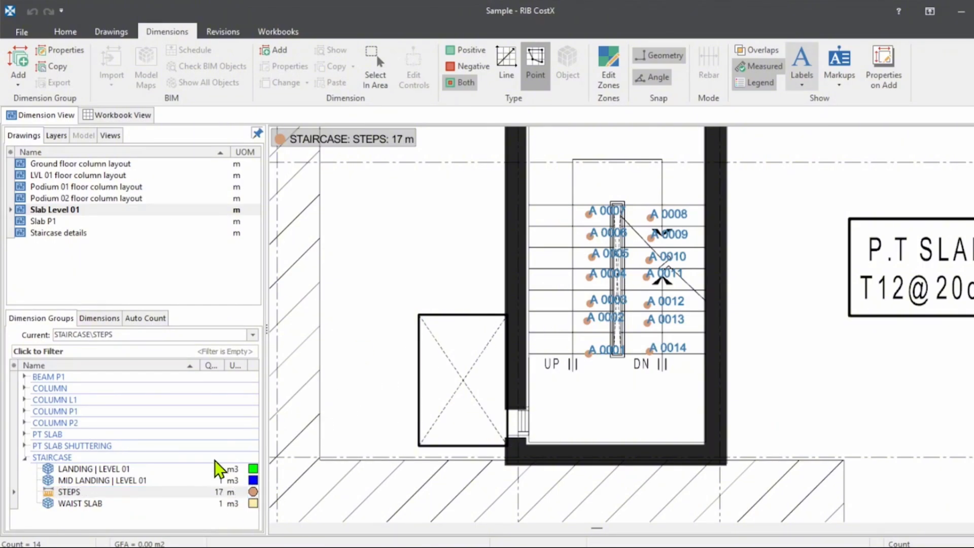
# Display all measured groups of the STAIRCASE folder together on the Slab Level 01 drawing
pyautogui.click(156, 459)
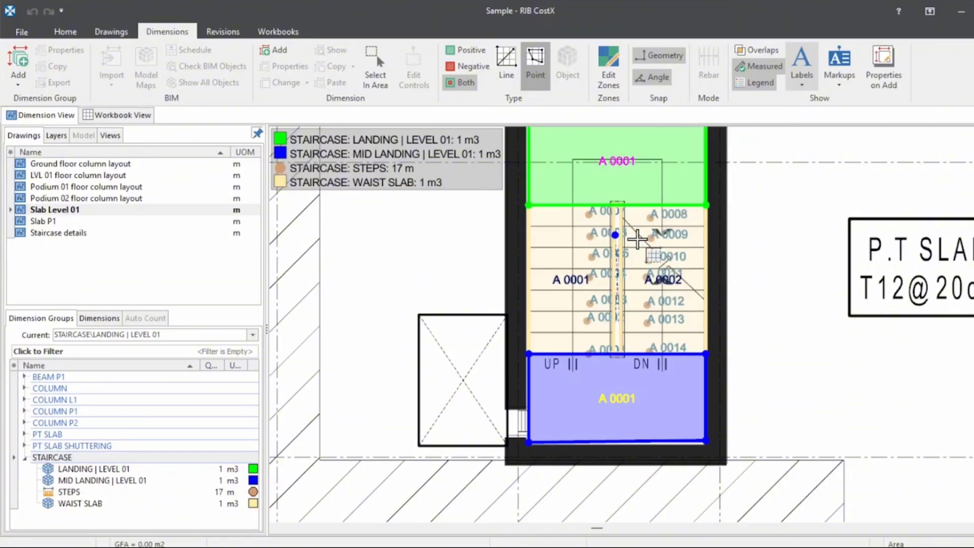
pyautogui.click(615, 233)
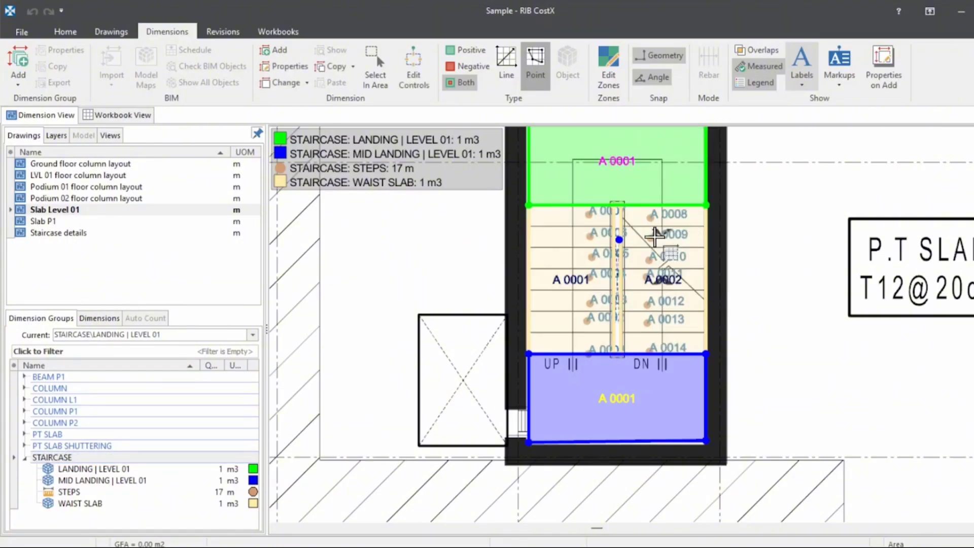
pyautogui.click(905, 242)
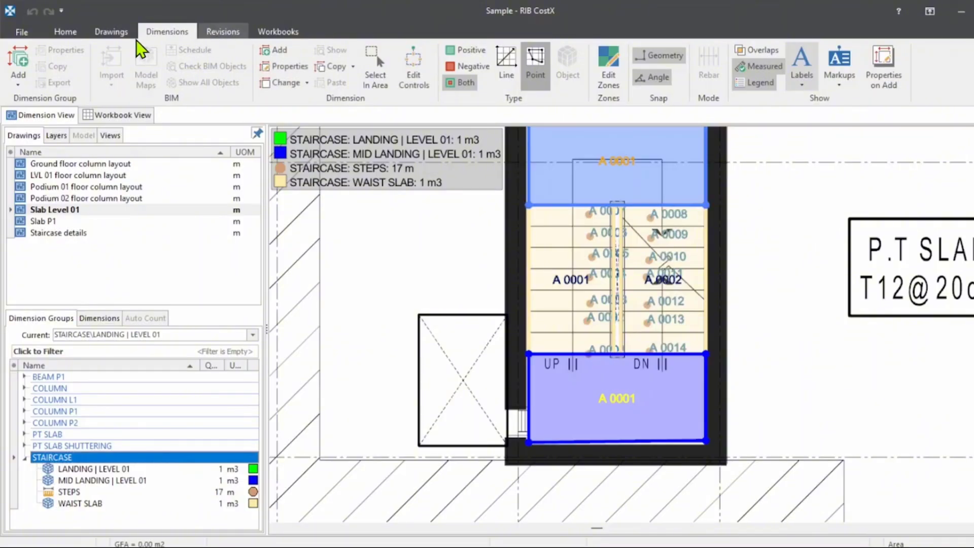
# Add the STAIRCASE folder and its four dimension groups to the STAIRCASE workbook from row 2, with rounding applied
pyautogui.click(133, 115)
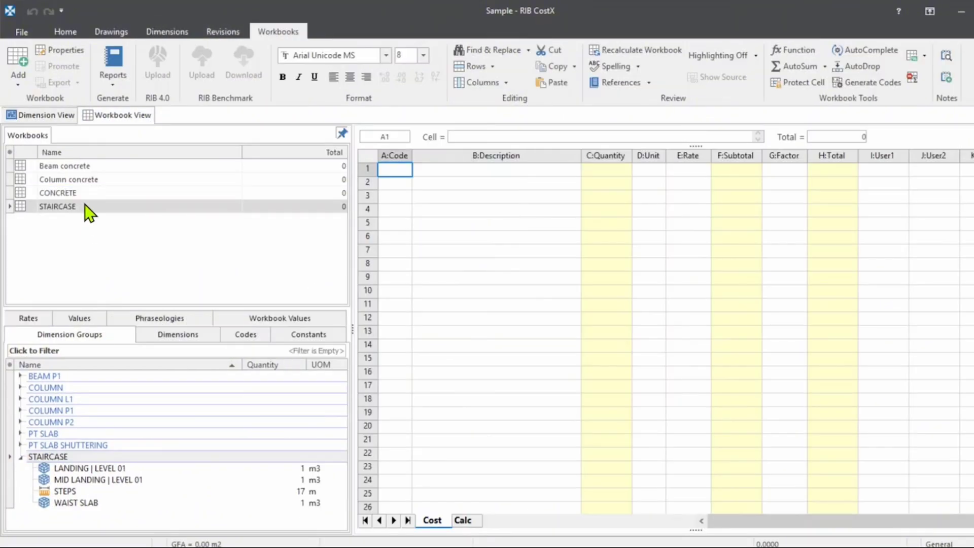
pyautogui.click(91, 459)
pyautogui.keyDown('shift'); pyautogui.click(92, 506); pyautogui.keyUp('shift')
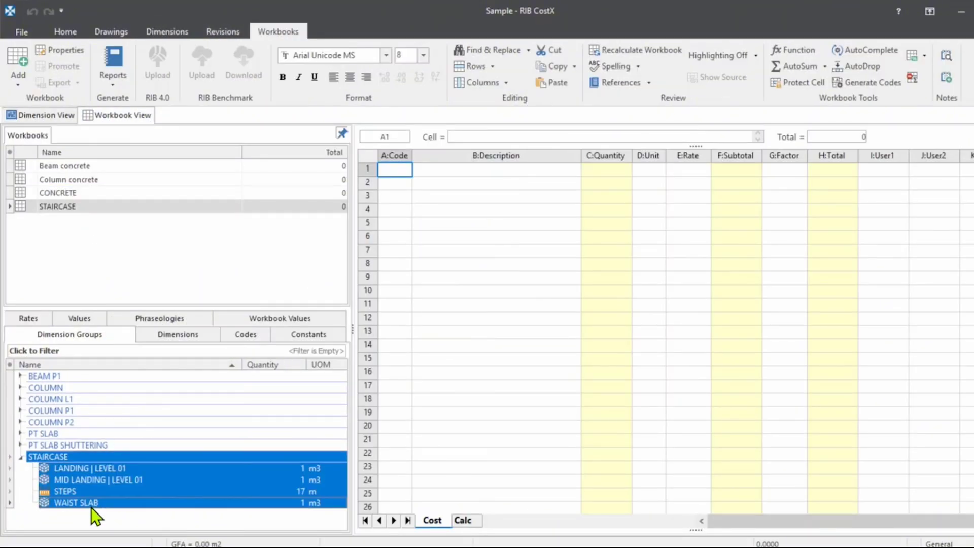
pyautogui.moveTo(86, 464); pyautogui.dragTo(584, 221)
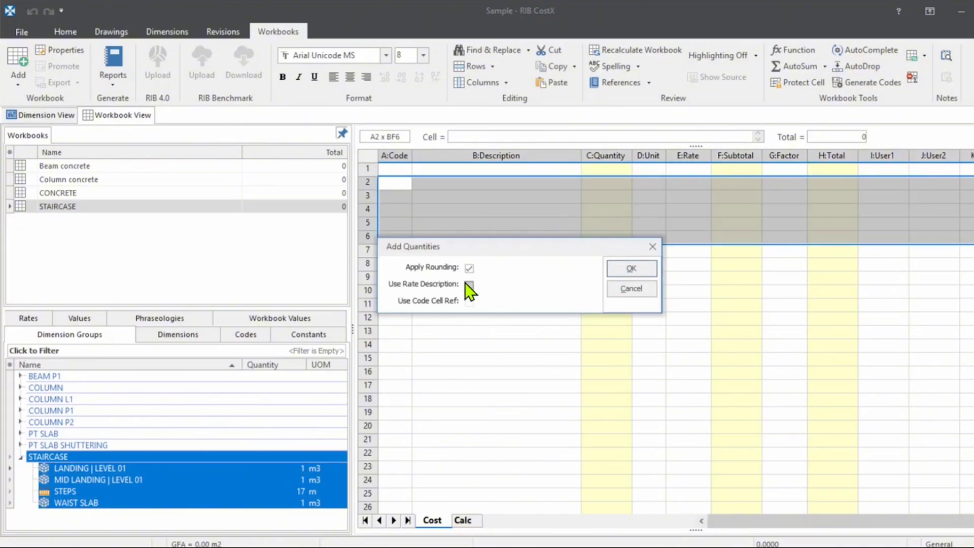
pyautogui.click(641, 269)
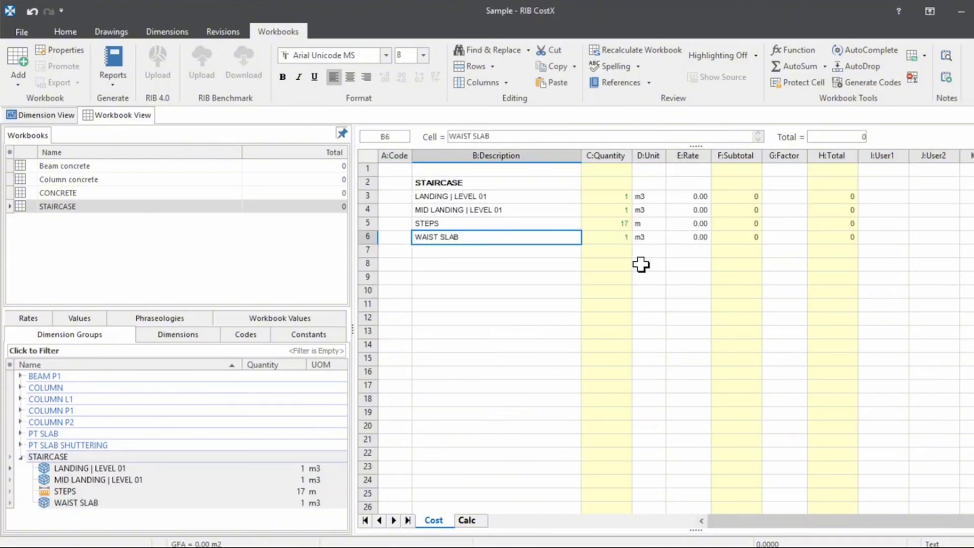
# Examine the staircase quantities in C3 to C6 and the unit of the STEPS row
pyautogui.moveTo(619, 197); pyautogui.dragTo(619, 238)
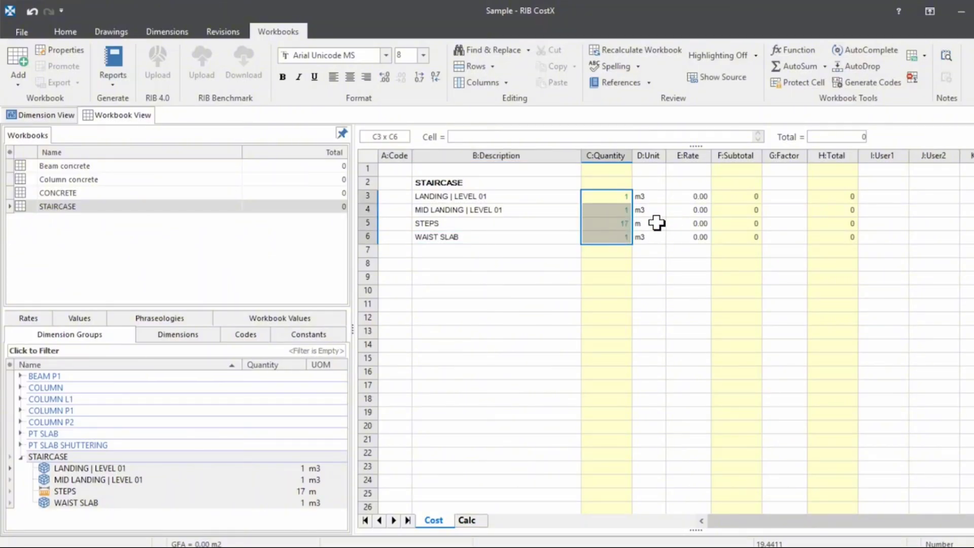
pyautogui.click(625, 223)
pyautogui.click(658, 223)
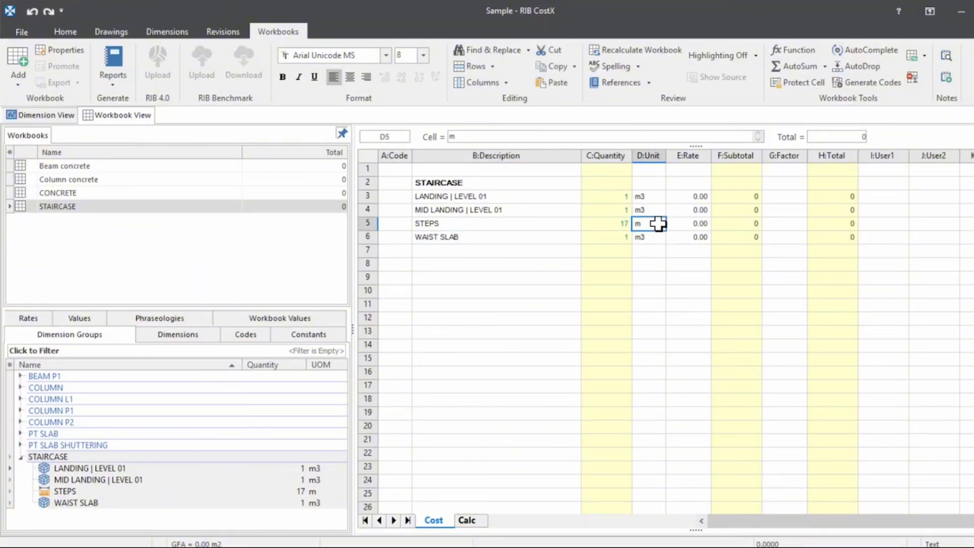
pyautogui.press('Left')
pyautogui.press('Down')
pyautogui.press('Down')
pyautogui.press('Up')
pyautogui.press('Up')
pyautogui.press('Right')
# Append a multiplication operator to the =XGETLENGTH("STEPS") formula in cell C5
pyautogui.click(615, 227)
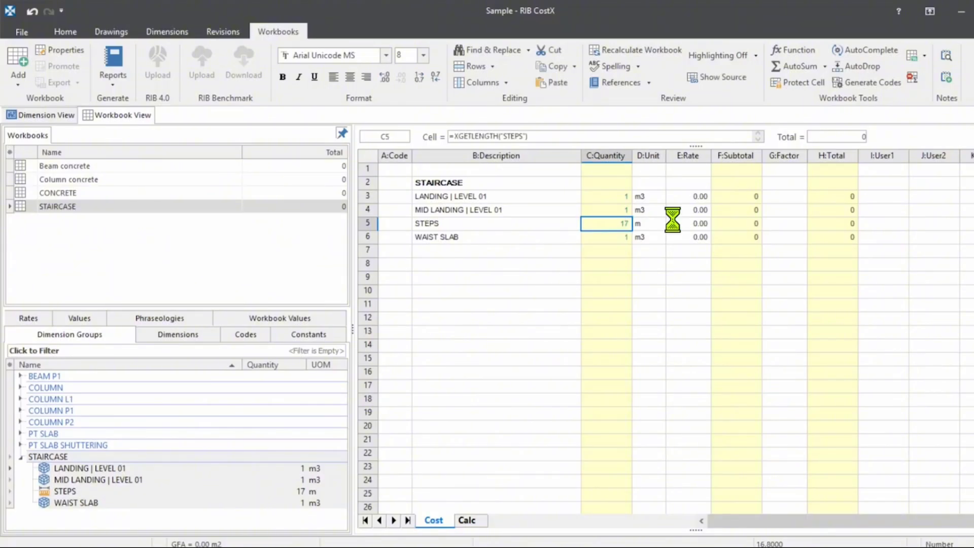
pyautogui.moveTo(533, 135); pyautogui.dragTo(383, 137)
pyautogui.click(558, 137)
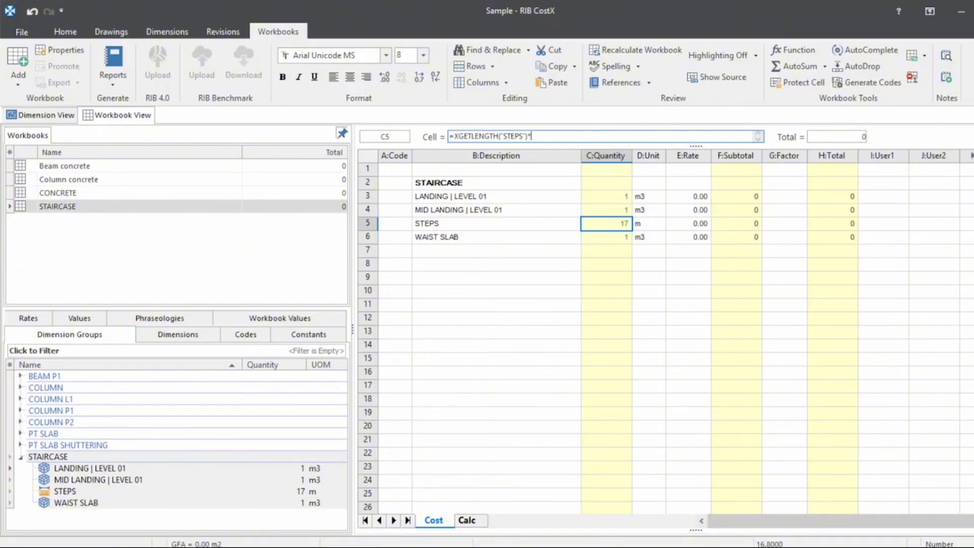
# Sketch a triangular step prism in green over the screen with a dimension line along its length
pyautogui.hotkey('ctrl', 'alt', 'd')
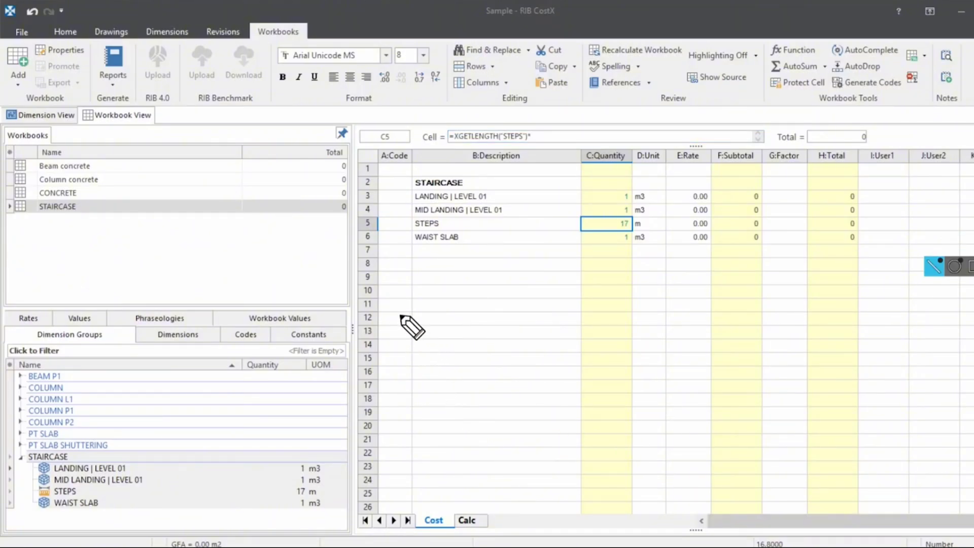
pyautogui.moveTo(401, 316)
pyautogui.mouseDown()
pyautogui.moveTo(396, 405)
pyautogui.moveTo(387, 322)
pyautogui.moveTo(535, 295)
pyautogui.moveTo(401, 423)
pyautogui.mouseUp()
pyautogui.moveTo(357, 293)
pyautogui.mouseDown()
pyautogui.moveTo(378, 292)
pyautogui.moveTo(699, 89)
pyautogui.moveTo(809, 83)
pyautogui.moveTo(636, 245)
pyautogui.moveTo(525, 303)
pyautogui.moveTo(369, 303)
pyautogui.moveTo(388, 429)
pyautogui.moveTo(536, 322)
pyautogui.moveTo(429, 411)
pyautogui.moveTo(541, 293)
pyautogui.moveTo(460, 361)
pyautogui.mouseUp()
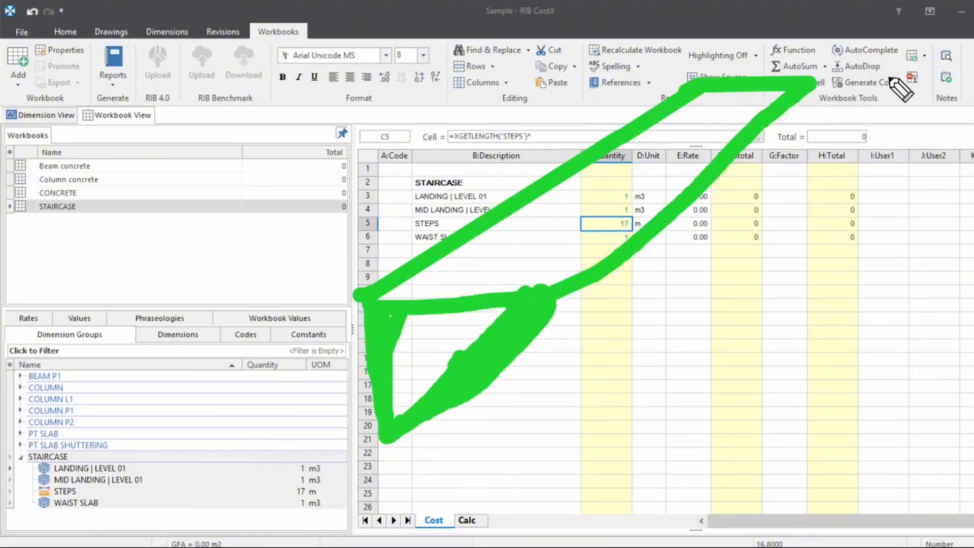
pyautogui.moveTo(875, 101)
pyautogui.mouseDown()
pyautogui.moveTo(819, 176)
pyautogui.moveTo(639, 338)
pyautogui.moveTo(631, 366)
pyautogui.mouseUp()
pyautogui.moveTo(846, 81); pyautogui.dragTo(900, 147)
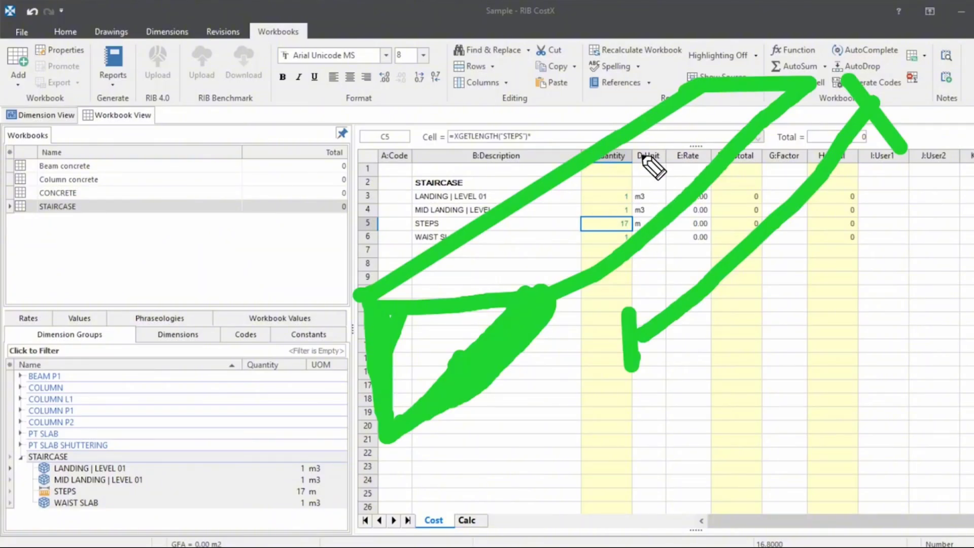
# Handwrite the step count 14 with an arrow towards the sketch and 17m beside the length line
pyautogui.moveTo(53, 72); pyautogui.dragTo(56, 142)
pyautogui.moveTo(99, 39)
pyautogui.mouseDown()
pyautogui.moveTo(148, 118)
pyautogui.moveTo(130, 141)
pyautogui.mouseUp()
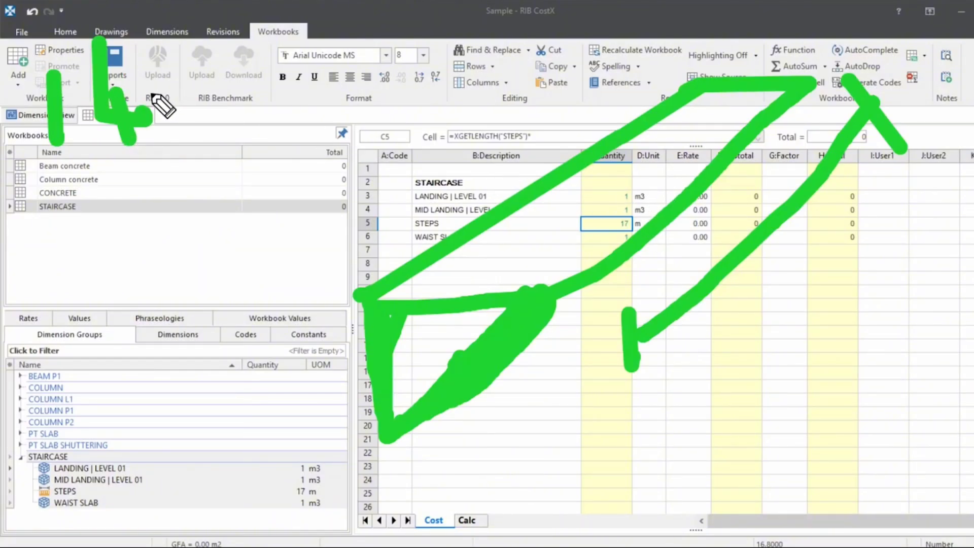
pyautogui.moveTo(135, 84); pyautogui.dragTo(401, 125)
pyautogui.moveTo(358, 143); pyautogui.dragTo(433, 104)
pyautogui.moveTo(831, 267); pyautogui.dragTo(855, 327)
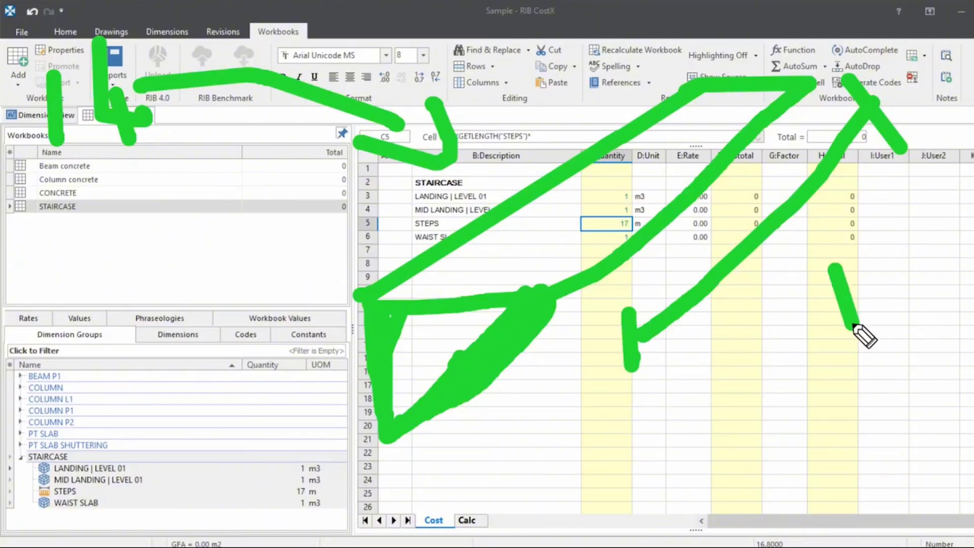
pyautogui.moveTo(857, 257)
pyautogui.mouseDown()
pyautogui.moveTo(905, 291)
pyautogui.moveTo(953, 238)
pyautogui.mouseUp()
pyautogui.moveTo(934, 188); pyautogui.dragTo(971, 241)
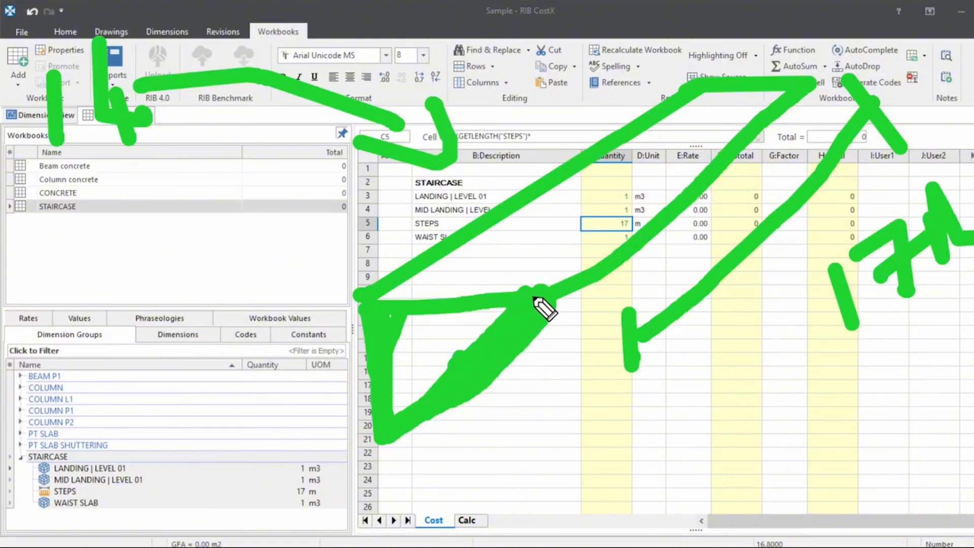
# Shade the sketched step's triangular end face and mark its tread as 0.3 above a horizontal line
pyautogui.moveTo(543, 305)
pyautogui.mouseDown()
pyautogui.moveTo(382, 330)
pyautogui.moveTo(437, 355)
pyautogui.moveTo(408, 348)
pyautogui.moveTo(426, 397)
pyautogui.moveTo(360, 327)
pyautogui.mouseUp()
pyautogui.moveTo(361, 248); pyautogui.dragTo(520, 248)
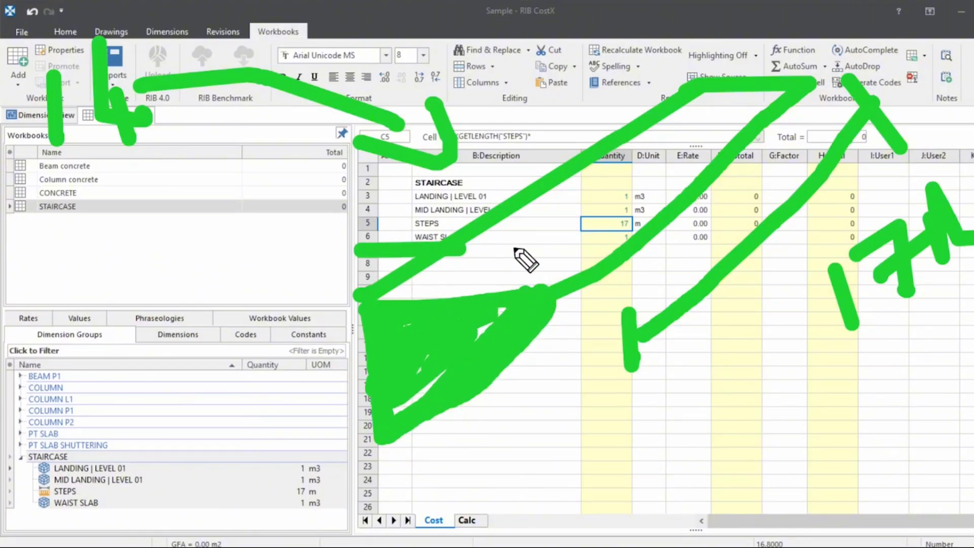
pyautogui.moveTo(400, 213); pyautogui.dragTo(421, 214)
pyautogui.moveTo(466, 177); pyautogui.dragTo(469, 221)
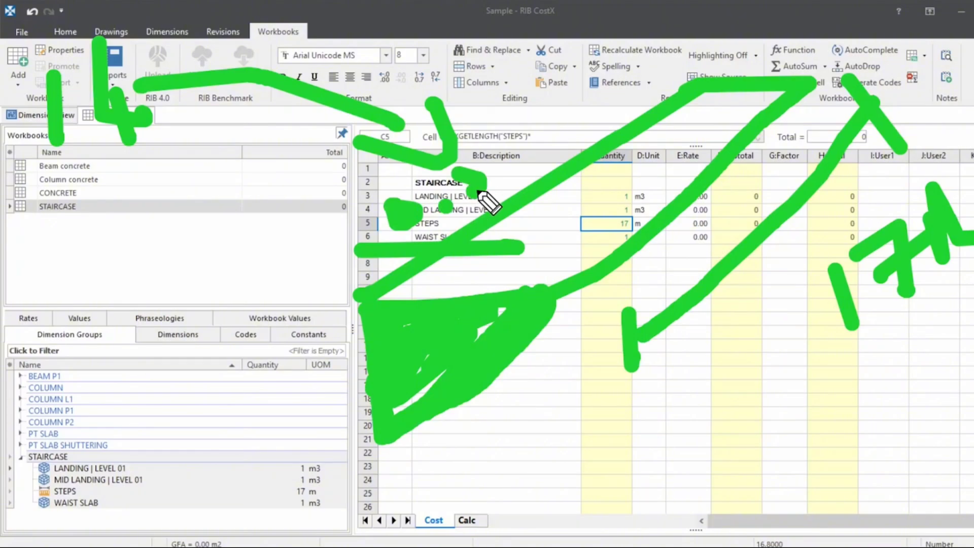
# Mark the sketched step's riser with a vertical line and its handwritten height, and clear the annotations
pyautogui.moveTo(308, 306); pyautogui.dragTo(308, 442)
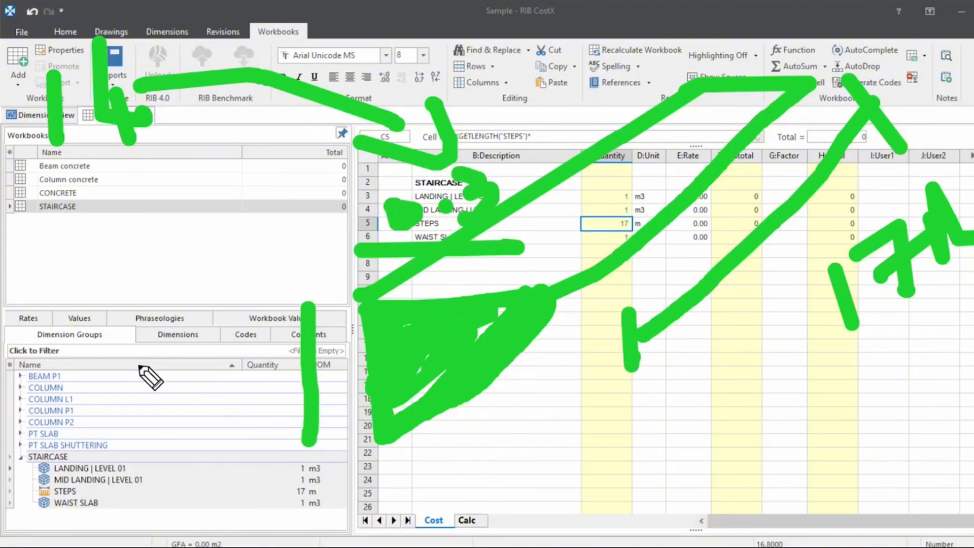
pyautogui.moveTo(153, 350); pyautogui.dragTo(144, 410)
pyautogui.click(180, 372)
pyautogui.moveTo(185, 310); pyautogui.dragTo(217, 388)
pyautogui.moveTo(213, 307)
pyautogui.mouseDown()
pyautogui.moveTo(248, 345)
pyautogui.moveTo(231, 342)
pyautogui.mouseUp()
pyautogui.moveTo(232, 282); pyautogui.dragTo(285, 359)
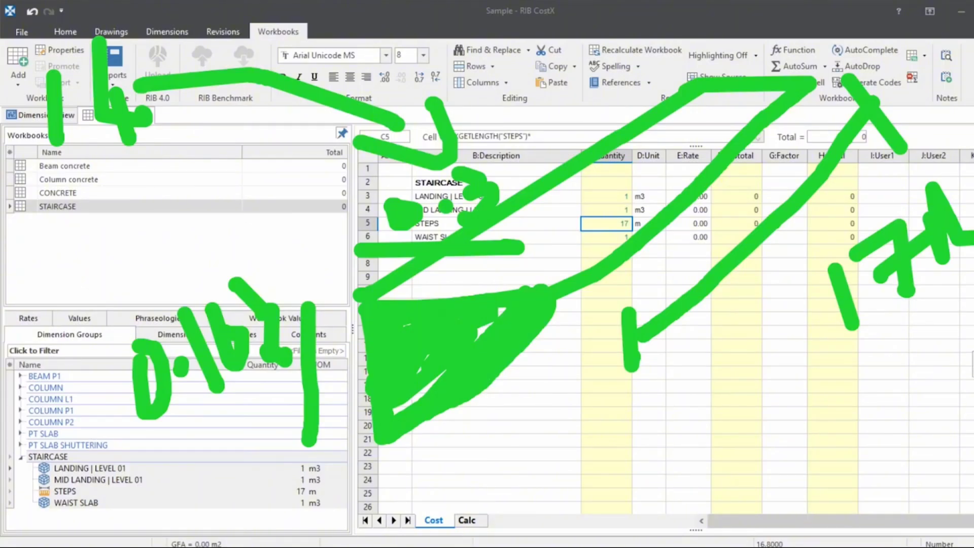
pyautogui.click(971, 364)
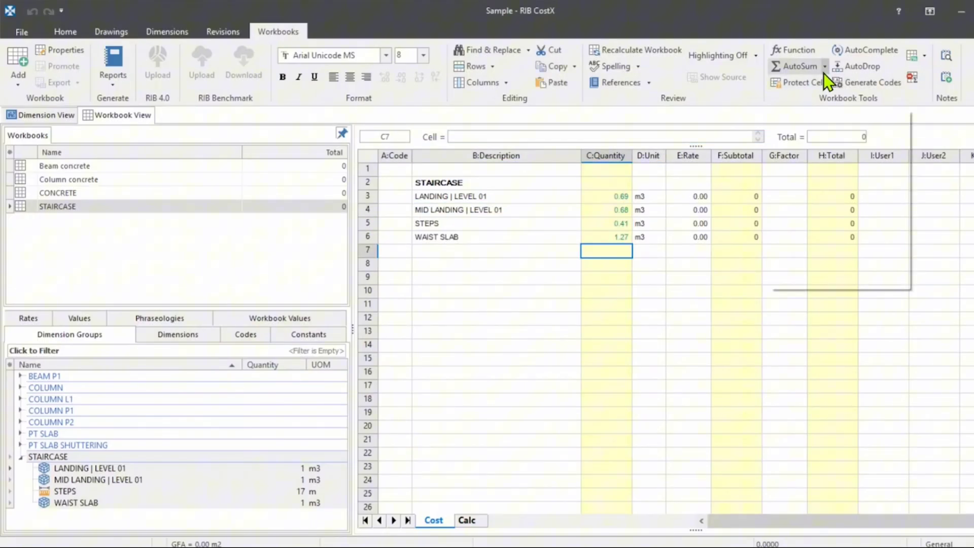
# Subtotal the staircase concrete quantities in C7, beneath the WAIST SLAB quantity
pyautogui.click(823, 71)
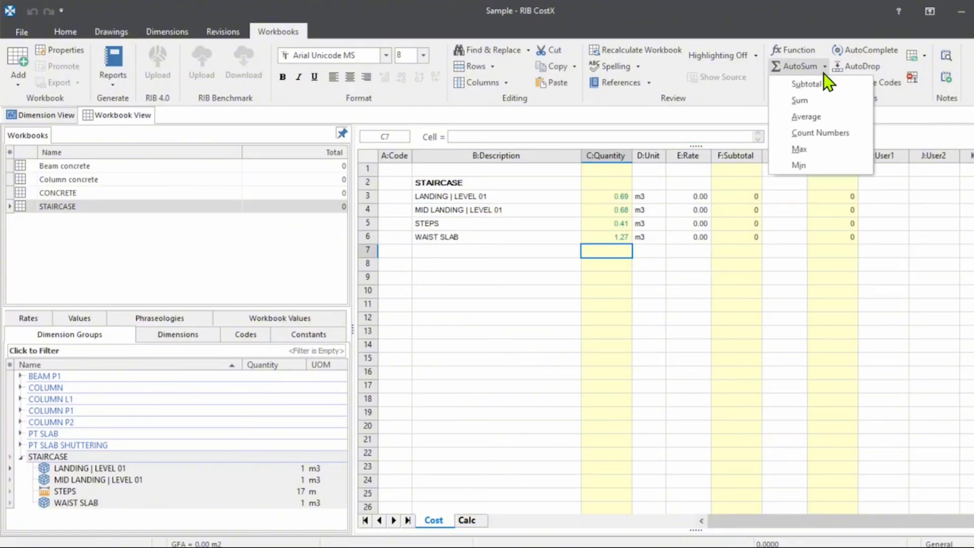
pyautogui.click(822, 85)
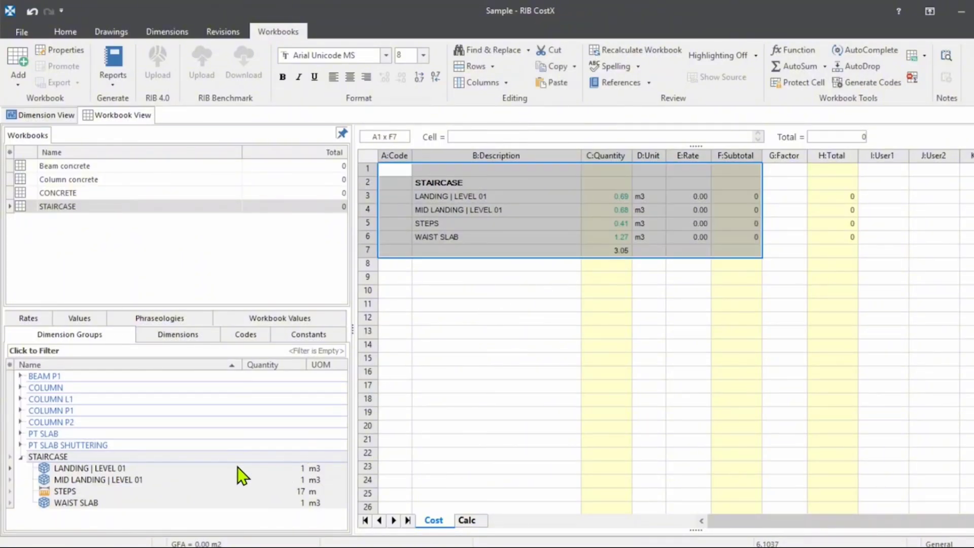
pyautogui.click(183, 453)
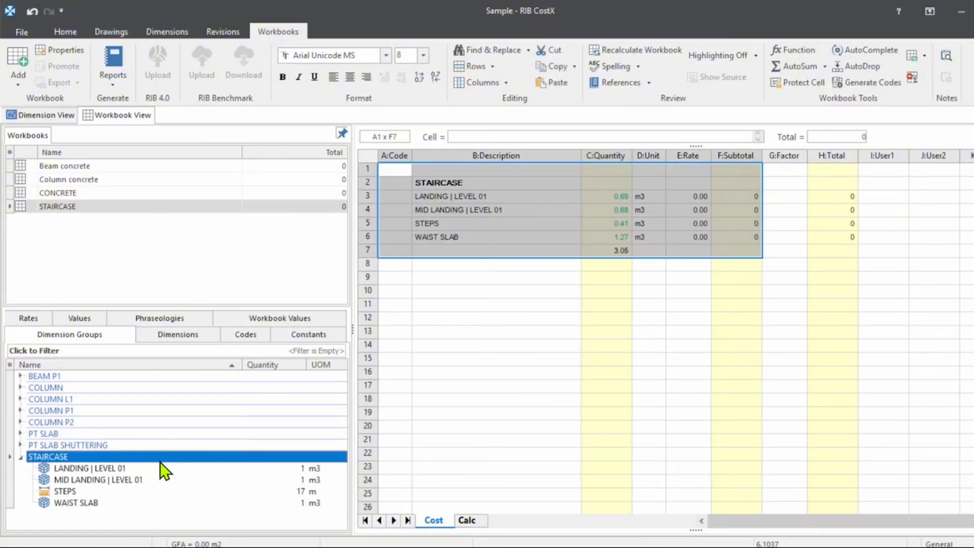
# Rename the heading in B2 as STAIRCASE CONCRETE and enter the heading STAIRCASE SHUTTERING in B8
pyautogui.click(525, 185)
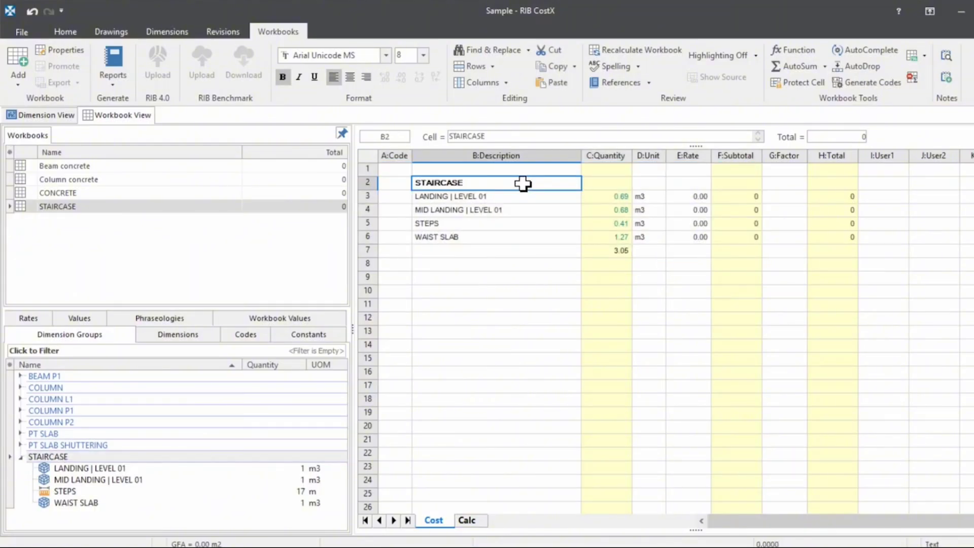
pyautogui.click(529, 182)
pyautogui.write('CONCRETE')
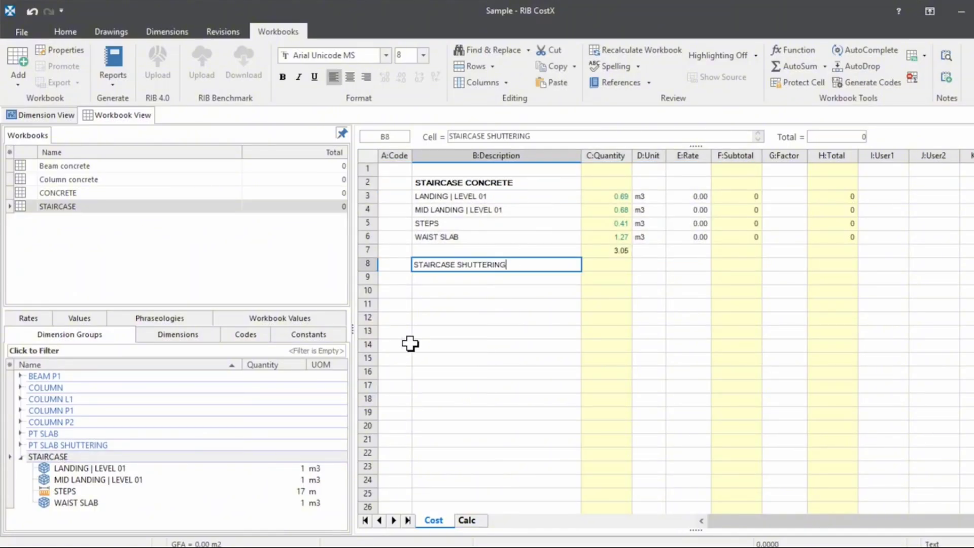
# Add the LANDING | LEVEL 01 and MID LANDING | LEVEL 01 dimension groups to rows 9 and 10 as Area quantities
pyautogui.click(247, 350)
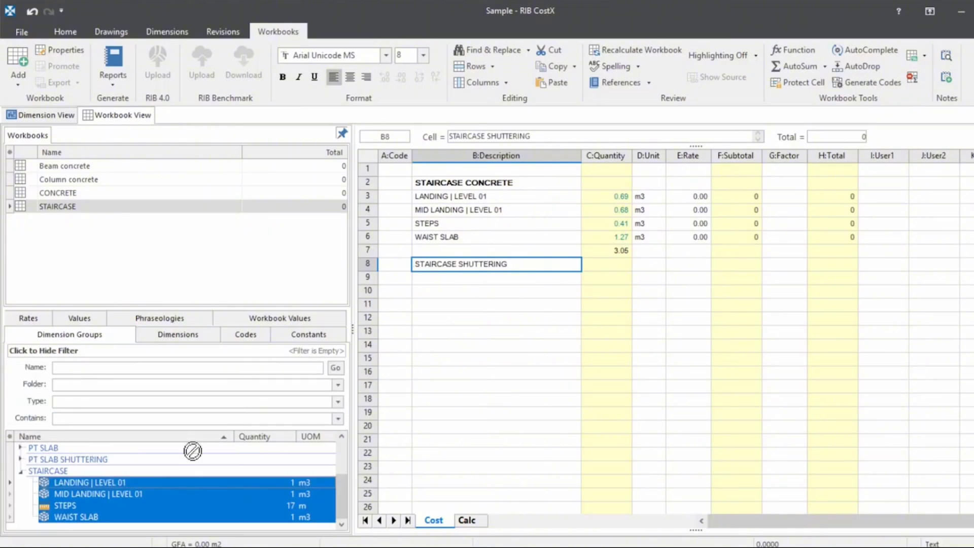
pyautogui.moveTo(191, 446)
pyautogui.mouseDown()
pyautogui.moveTo(485, 289)
pyautogui.moveTo(482, 279)
pyautogui.moveTo(255, 501)
pyautogui.mouseUp()
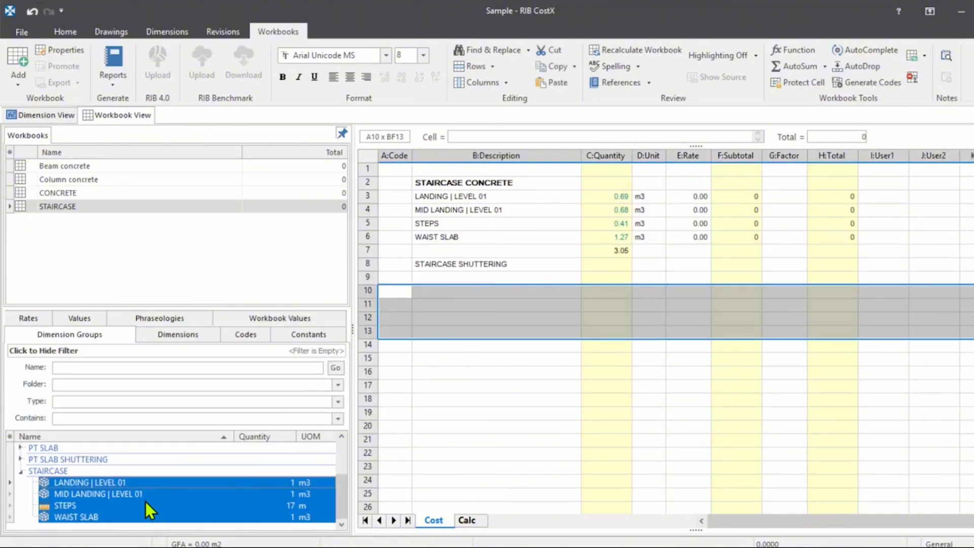
pyautogui.click(120, 483)
pyautogui.keyDown('shift'); pyautogui.click(102, 488); pyautogui.keyUp('shift')
pyautogui.moveTo(102, 489); pyautogui.dragTo(644, 264)
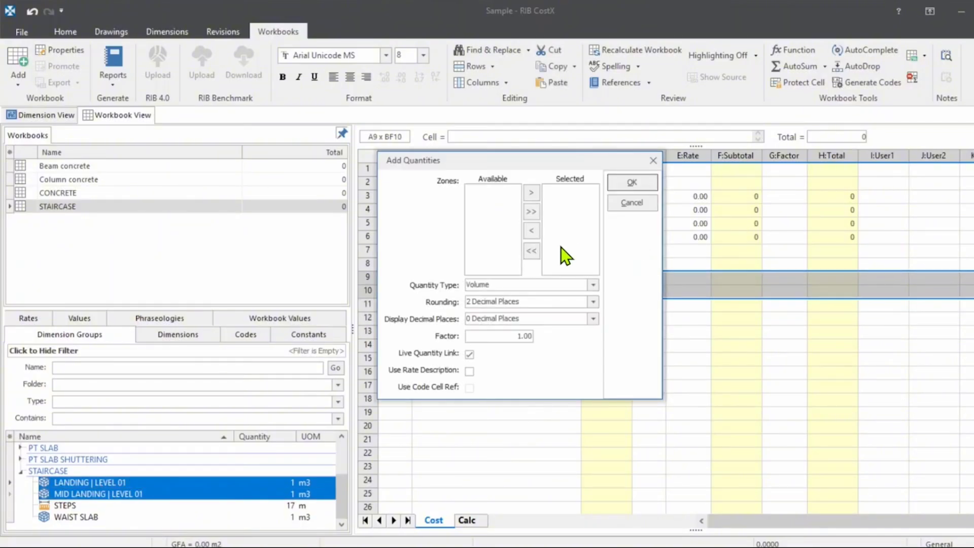
pyautogui.click(593, 285)
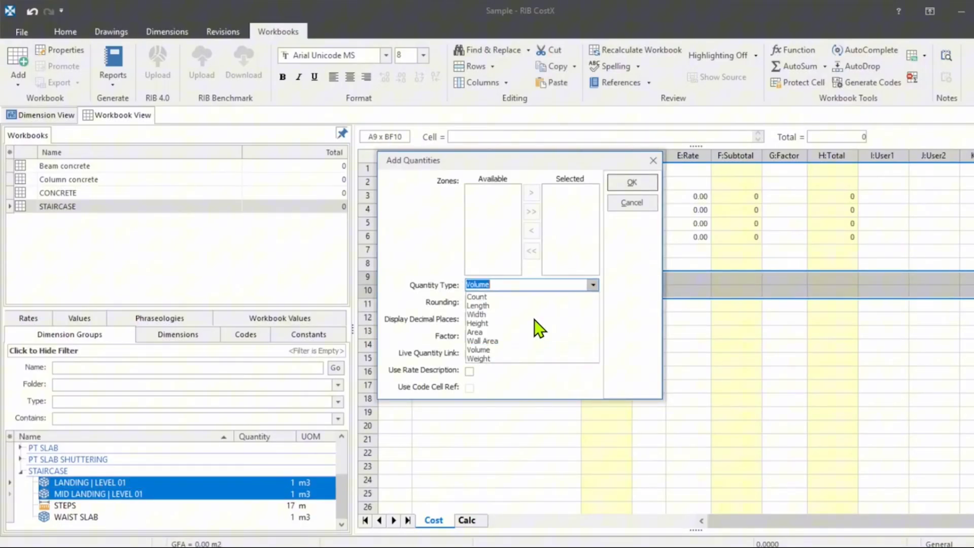
pyautogui.click(492, 332)
pyautogui.click(644, 184)
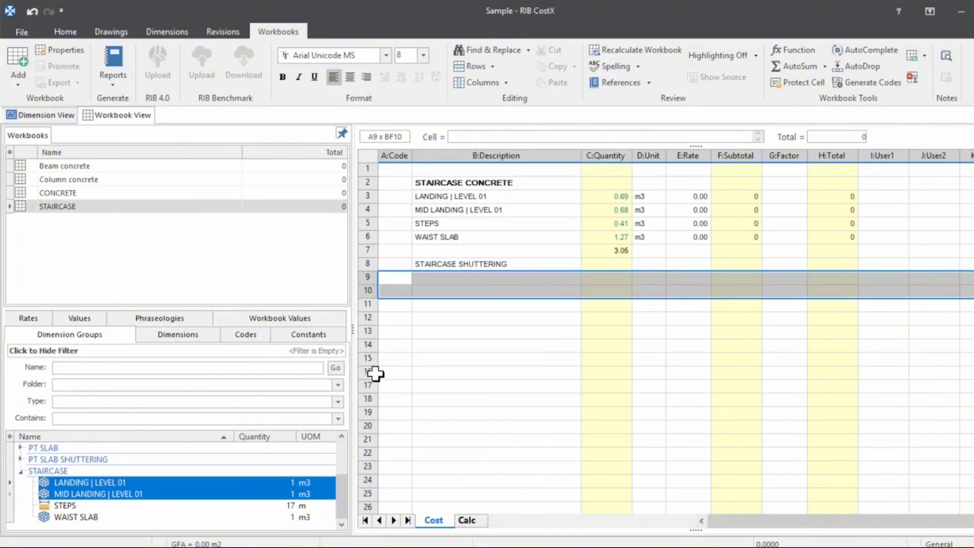
# Add the WAIST SLAB dimension group to row 11 with the quantity type Wall Area
pyautogui.click(144, 521)
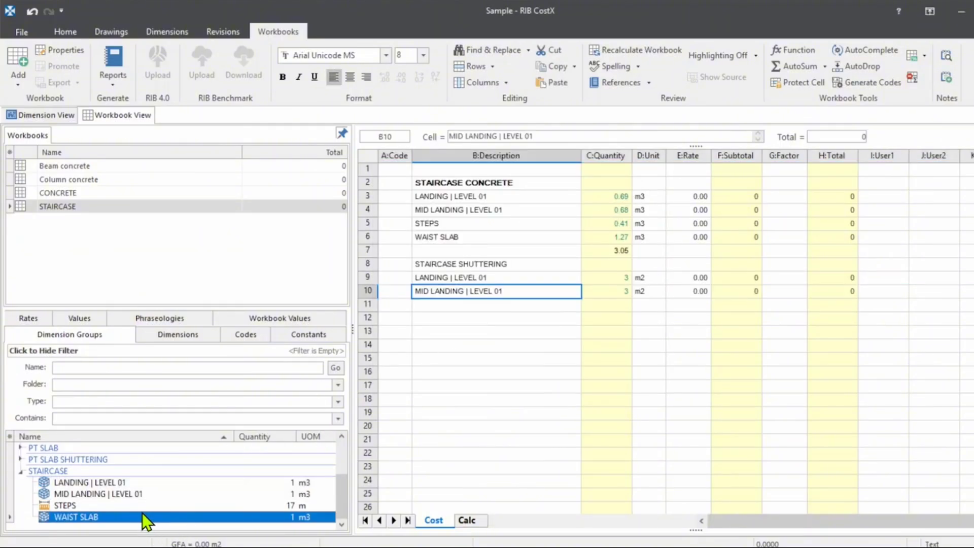
pyautogui.moveTo(261, 478); pyautogui.dragTo(452, 307)
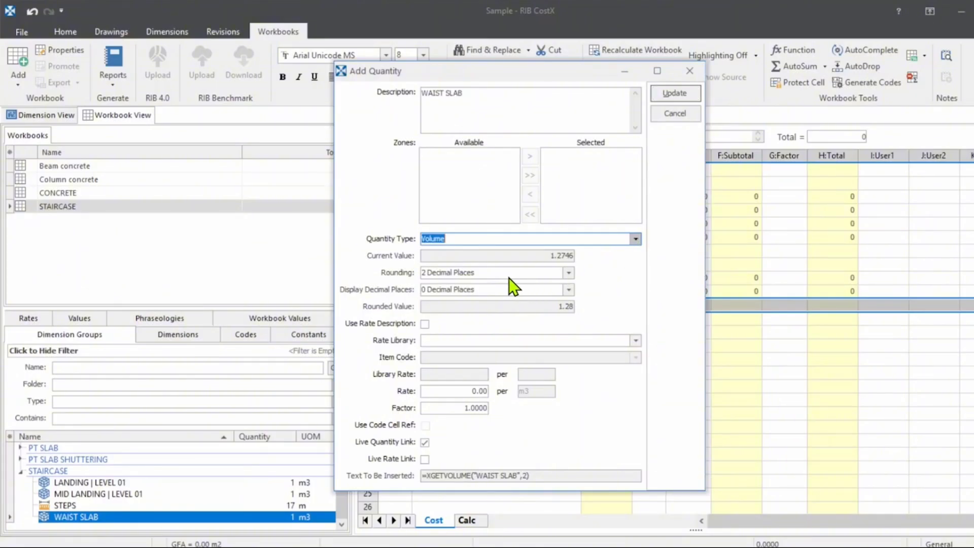
pyautogui.hotkey('alt', 'Down')
pyautogui.click(452, 331)
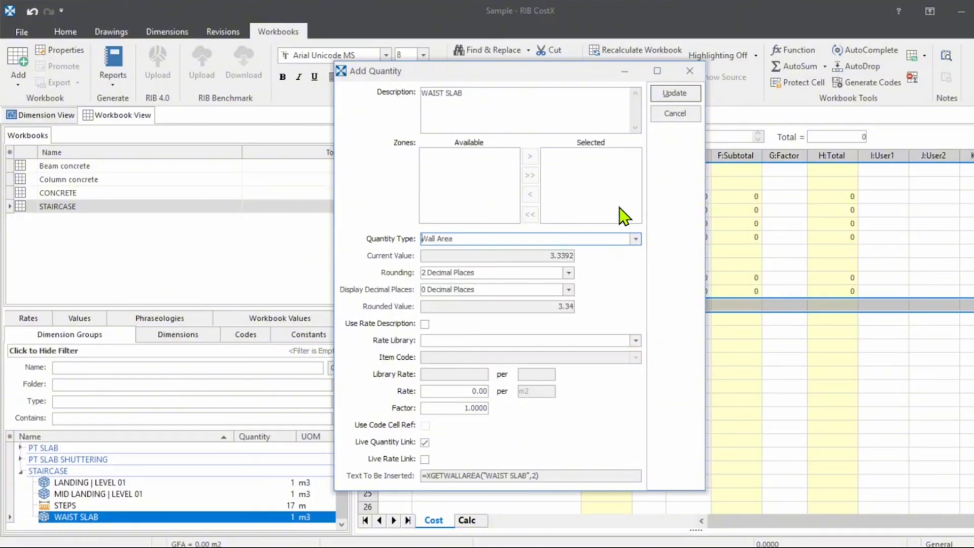
pyautogui.click(683, 96)
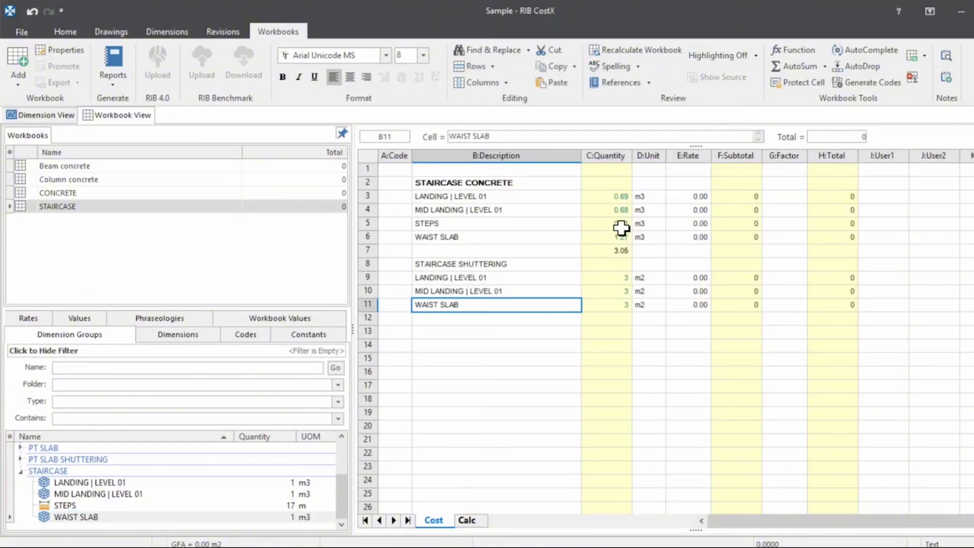
# Add the STEPS dimension group to row 12 as a Length quantity
pyautogui.click(249, 514)
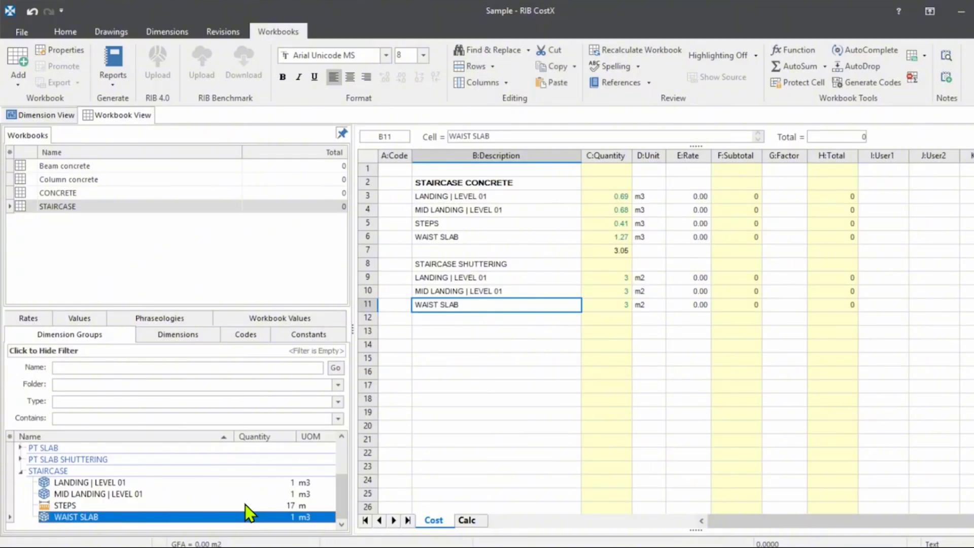
pyautogui.click(166, 508)
pyautogui.moveTo(145, 518); pyautogui.dragTo(451, 317)
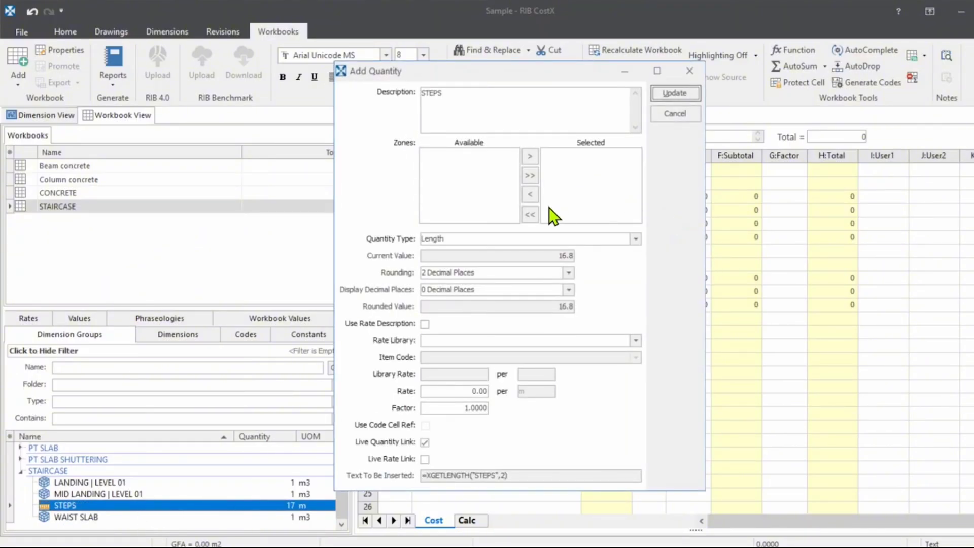
pyautogui.click(685, 91)
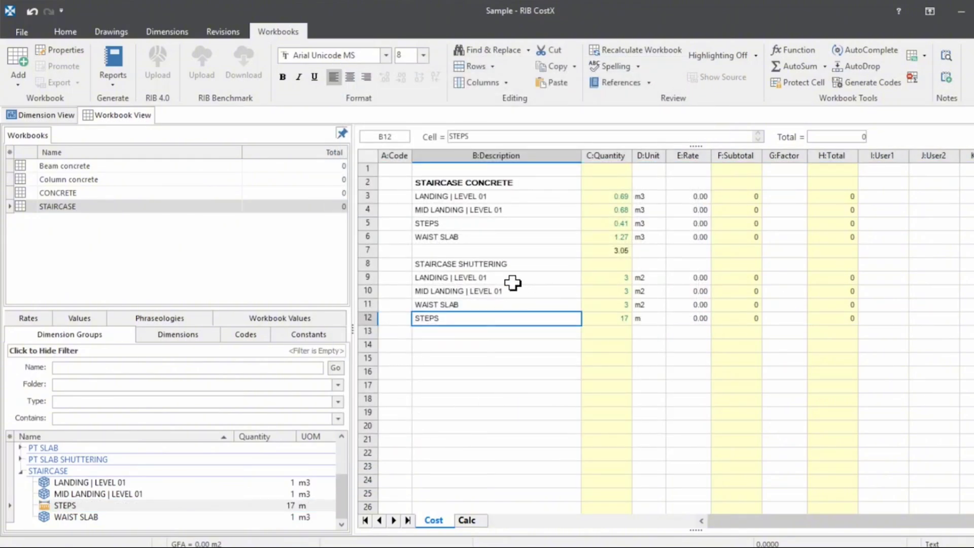
pyautogui.moveTo(615, 295); pyautogui.dragTo(642, 303)
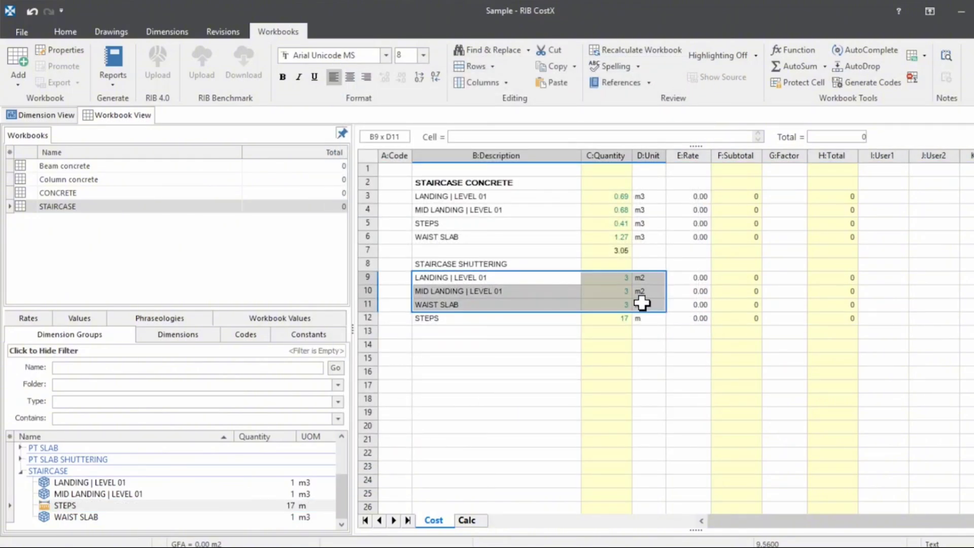
pyautogui.click(653, 318)
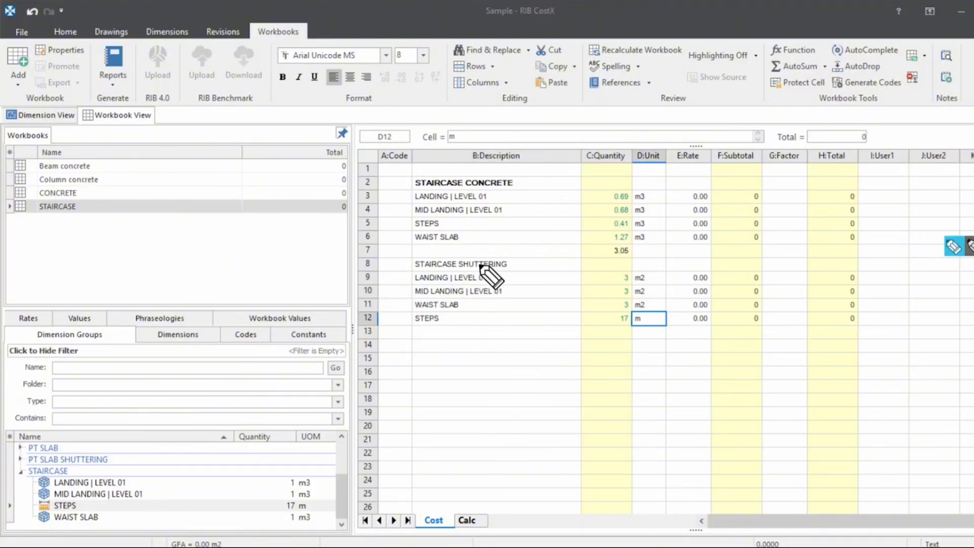
# Sketch a triangular step prism in green over the worksheet, mark its vertical edge and clear the annotations
pyautogui.moveTo(478, 263); pyautogui.dragTo(486, 365)
pyautogui.moveTo(469, 256)
pyautogui.mouseDown()
pyautogui.moveTo(591, 276)
pyautogui.moveTo(501, 361)
pyautogui.mouseUp()
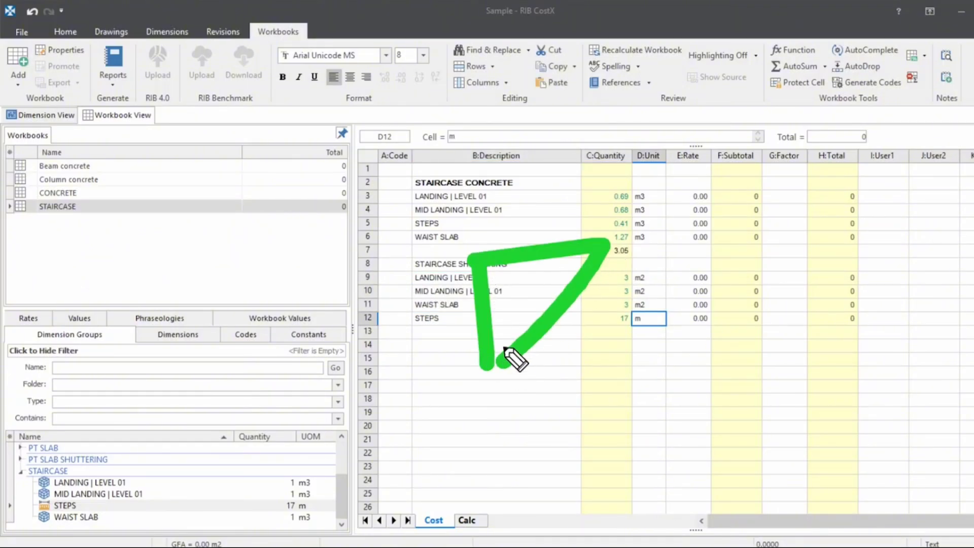
pyautogui.moveTo(457, 256)
pyautogui.mouseDown()
pyautogui.moveTo(710, 107)
pyautogui.moveTo(806, 104)
pyautogui.moveTo(594, 256)
pyautogui.mouseUp()
pyautogui.moveTo(477, 289); pyautogui.dragTo(462, 330)
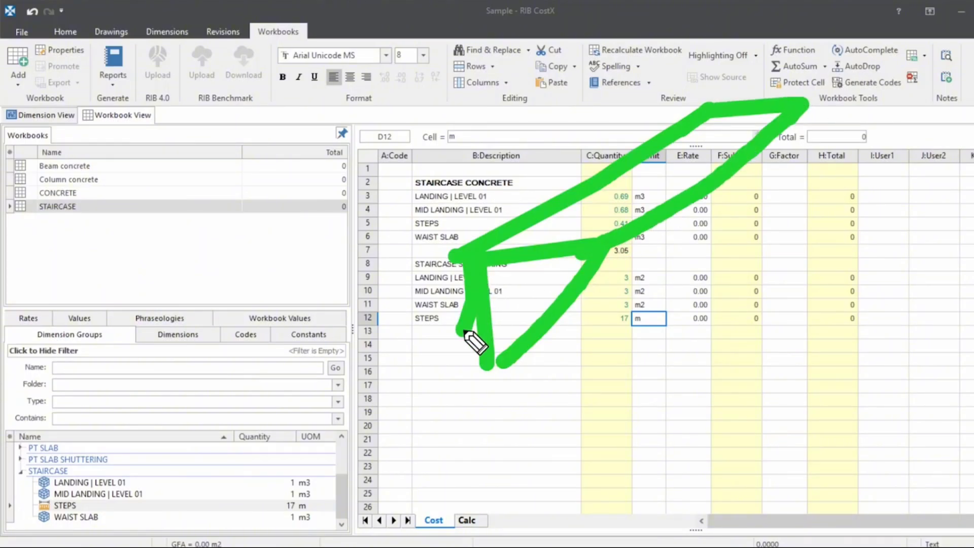
pyautogui.moveTo(517, 342); pyautogui.dragTo(335, 489)
pyautogui.moveTo(850, 117); pyautogui.dragTo(690, 259)
pyautogui.moveTo(601, 351); pyautogui.dragTo(385, 497)
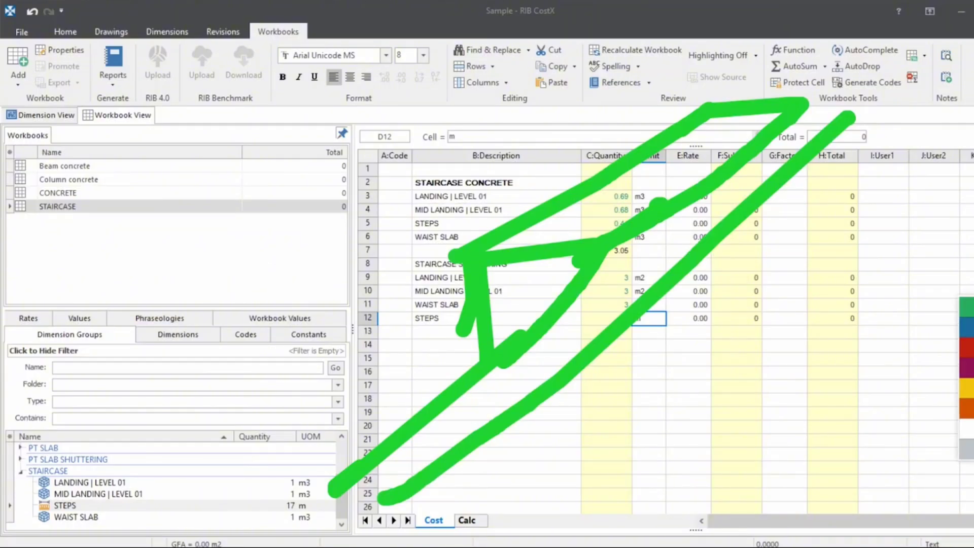
pyautogui.moveTo(444, 254)
pyautogui.mouseDown()
pyautogui.moveTo(452, 306)
pyautogui.moveTo(459, 272)
pyautogui.moveTo(464, 385)
pyautogui.mouseUp()
pyautogui.press('Escape')
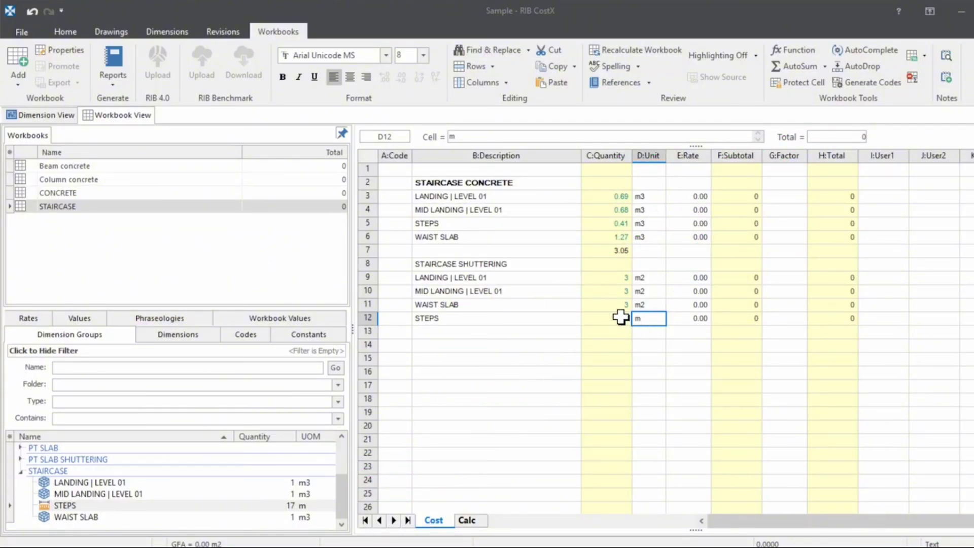
# Multiply the STEPS length formula in C12 by the riser height and set the row's unit to m2
pyautogui.click(619, 318)
pyautogui.click(577, 137)
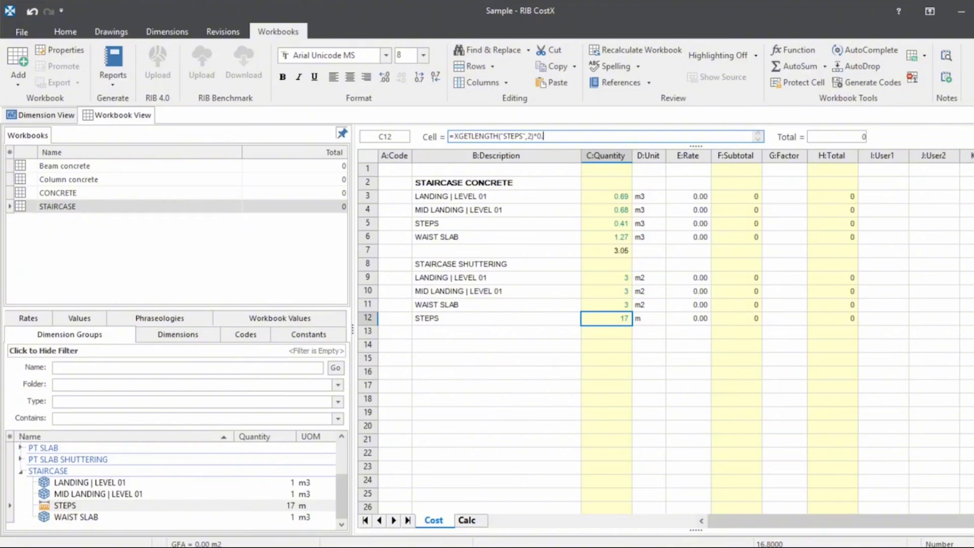
pyautogui.press('Return')
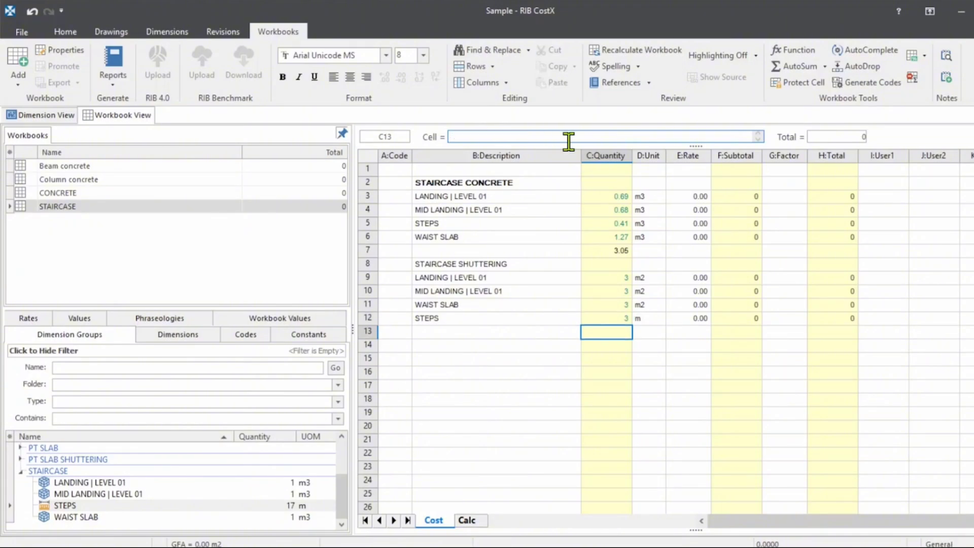
pyautogui.press('Up')
pyautogui.press('Right')
pyautogui.write('m')
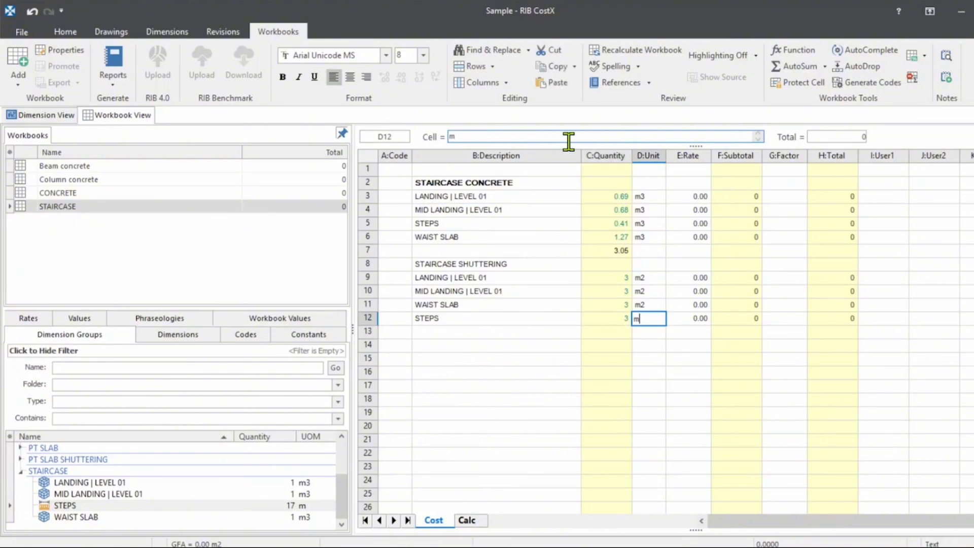
pyautogui.write('2')
pyautogui.press('Return')
# Enter a description for the sides of the waist slab in B13, below STEPS
pyautogui.click(487, 344)
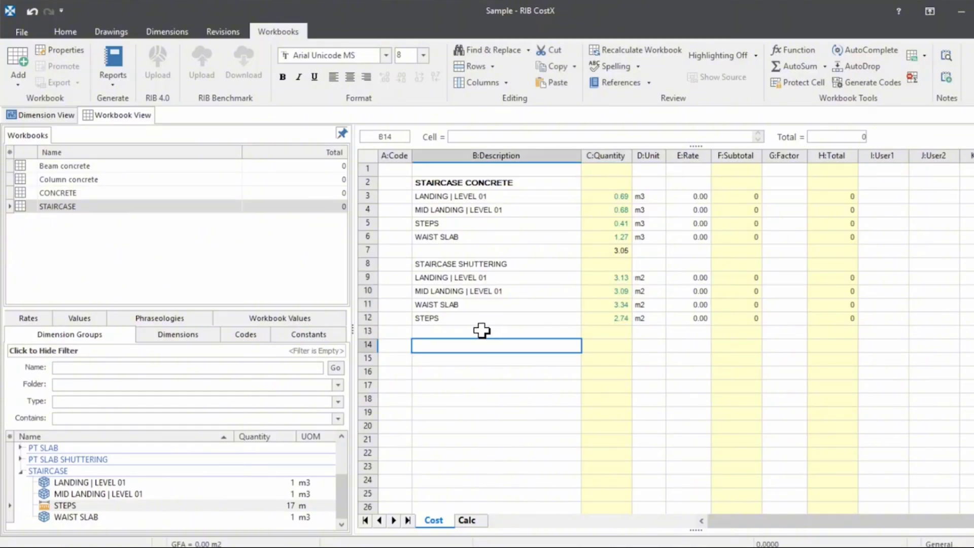
pyautogui.click(480, 331)
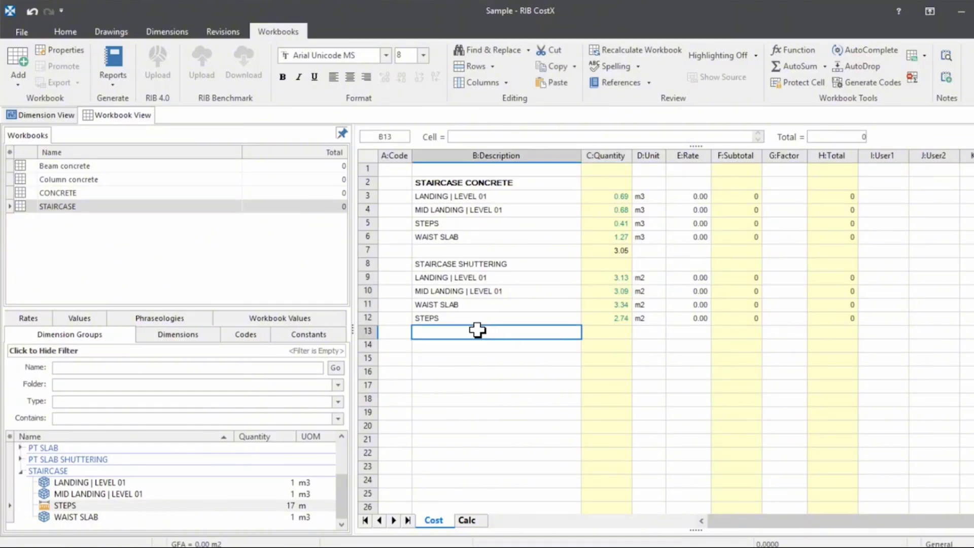
pyautogui.click(378, 337)
pyautogui.write('SID')
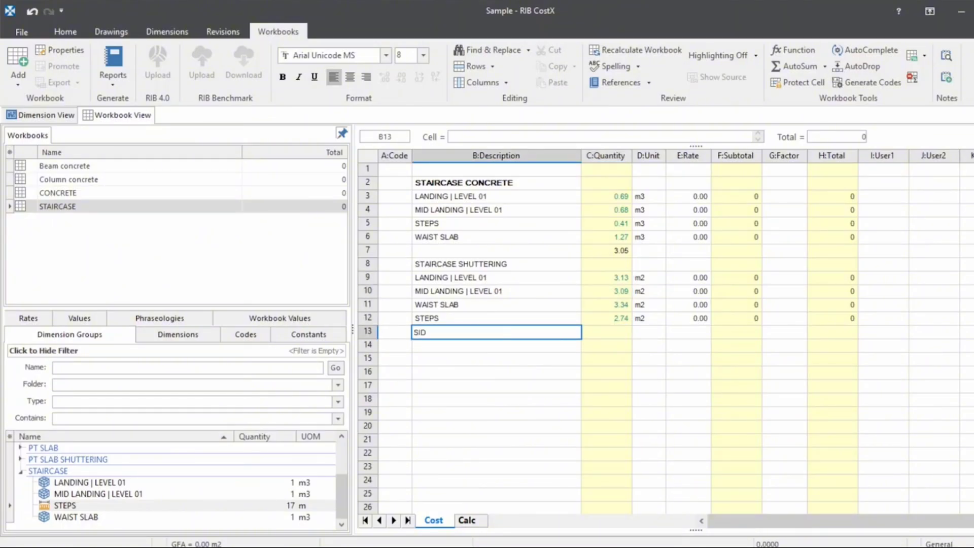
pyautogui.write('ES OF WAIS')
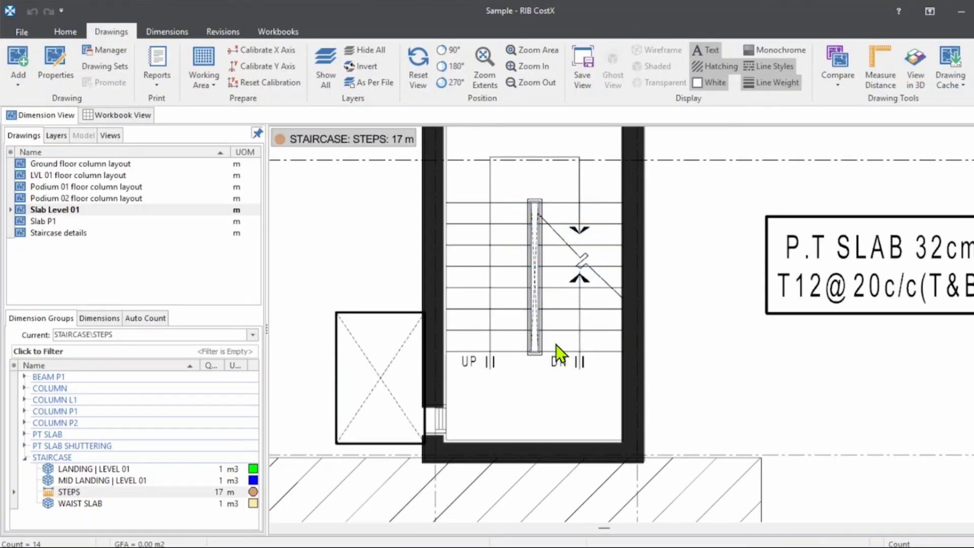
# Start a new dimension group named SIDES OF STAIRCASE in the STAIRCASE folder for the inner edges of the flights
pyautogui.scroll(3, 556, 347)
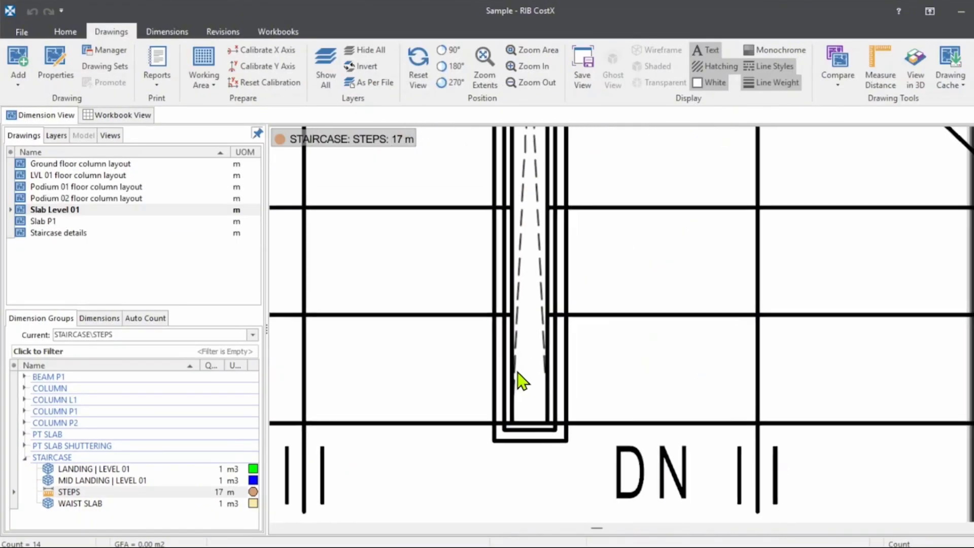
pyautogui.moveTo(517, 372); pyautogui.dragTo(507, 399)
pyautogui.scroll(-2, 502, 440)
pyautogui.moveTo(518, 220); pyautogui.dragTo(507, 322)
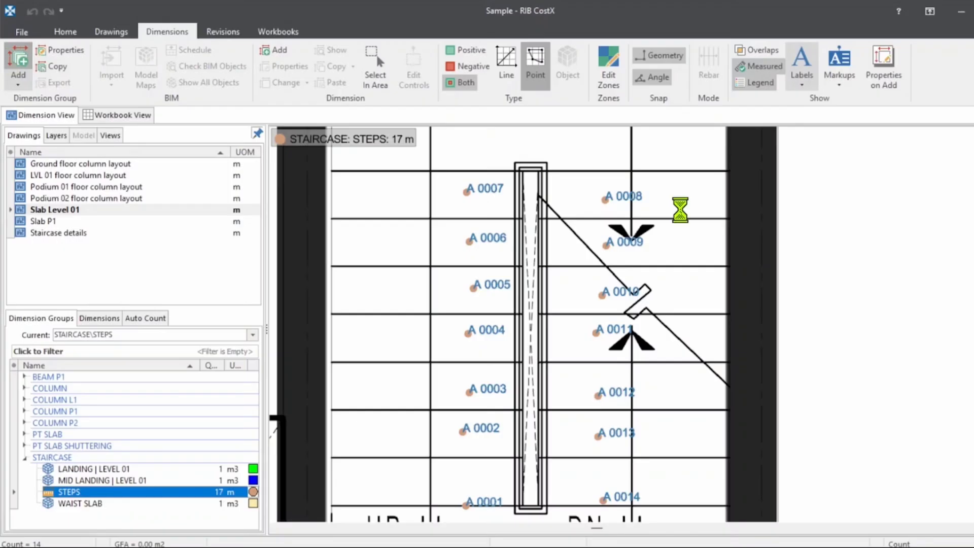
pyautogui.press('Insert')
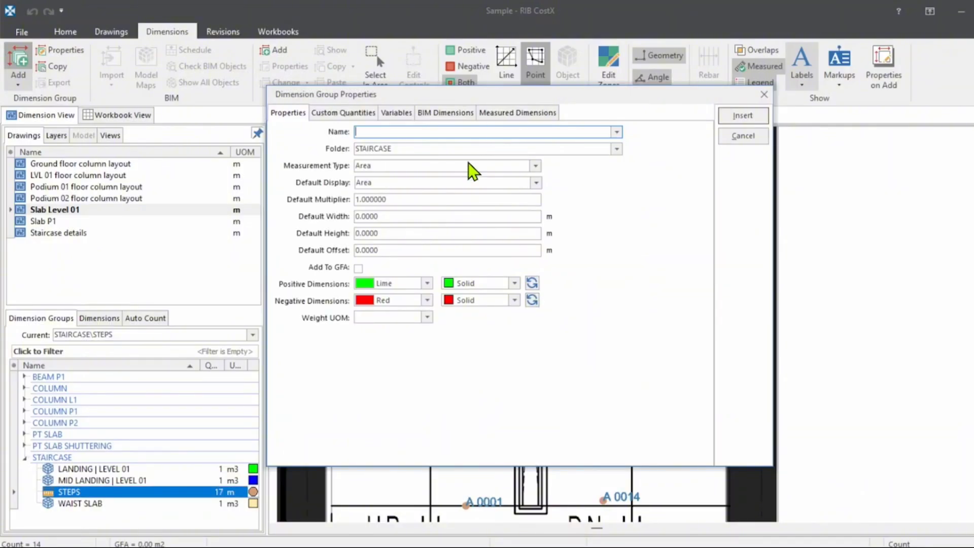
pyautogui.write('SIDE')
pyautogui.write('S OF STAIR')
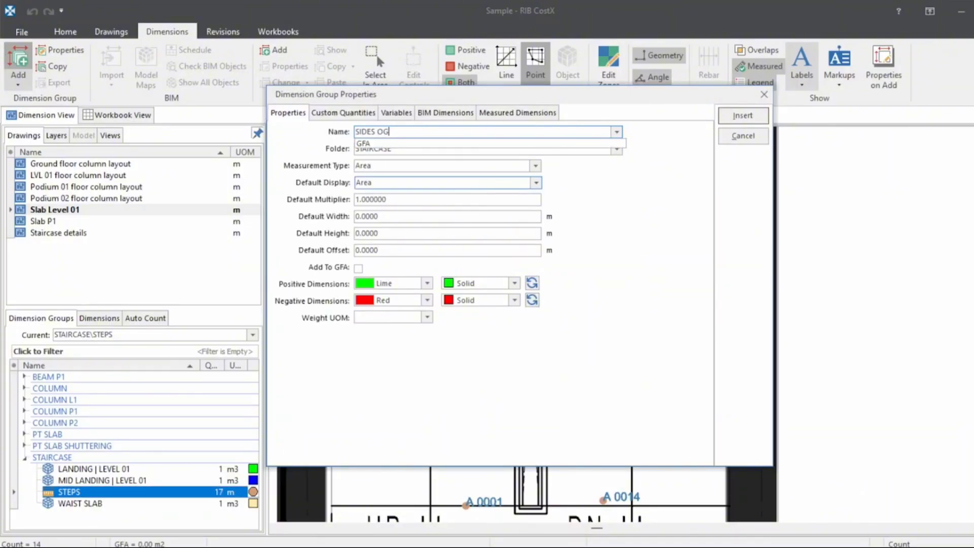
pyautogui.write('CASE')
# Set the new group's measurement type to Length and its default display to Area
pyautogui.click(370, 167)
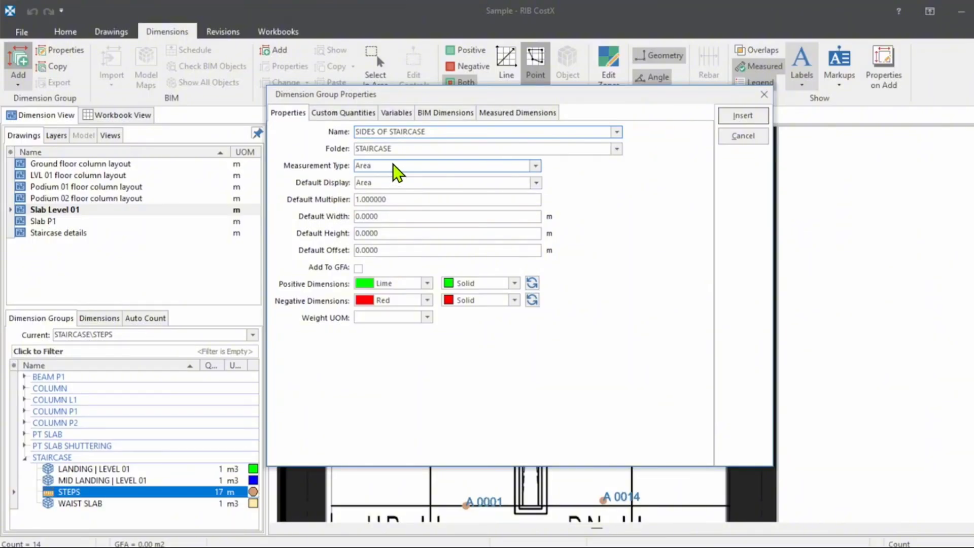
pyautogui.click(385, 196)
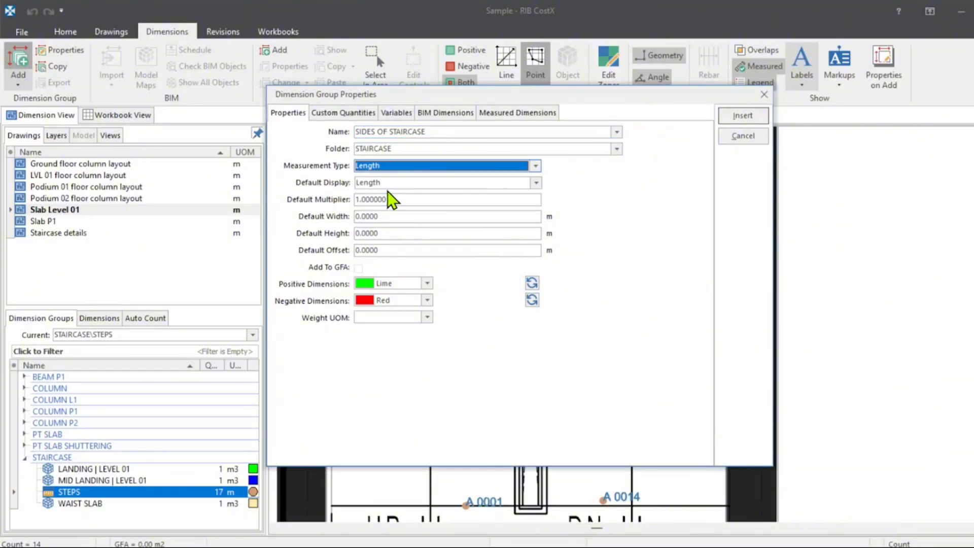
pyautogui.click(395, 183)
pyautogui.click(398, 212)
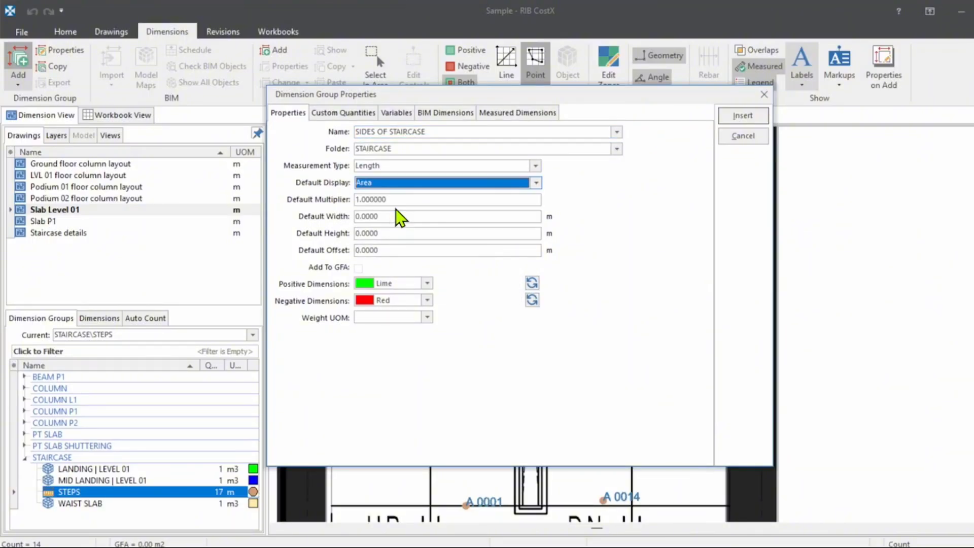
pyautogui.click(387, 216)
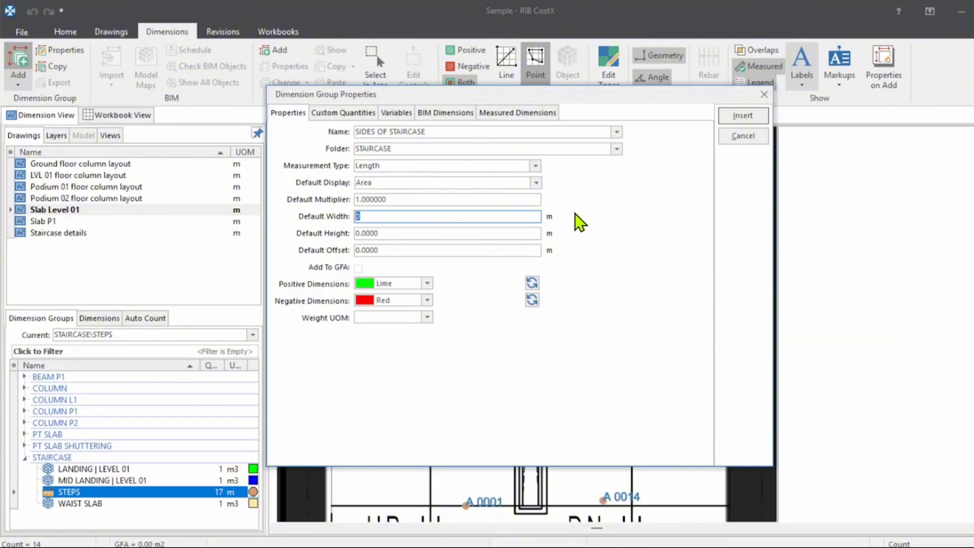
# Show the measured-dimension formulas, sketch a slab side in red and link the Area formula's Length to it with an arrow
pyautogui.click(551, 120)
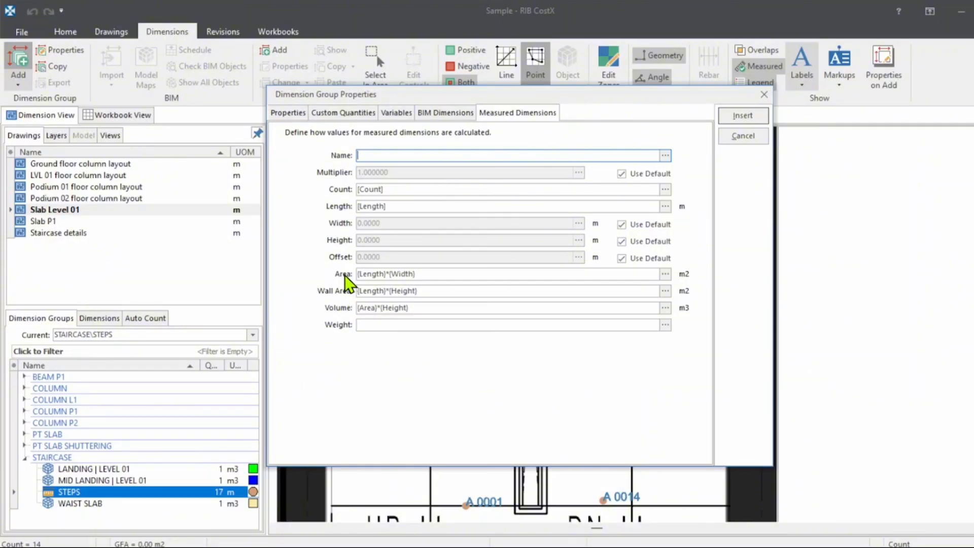
pyautogui.doubleClick(379, 274)
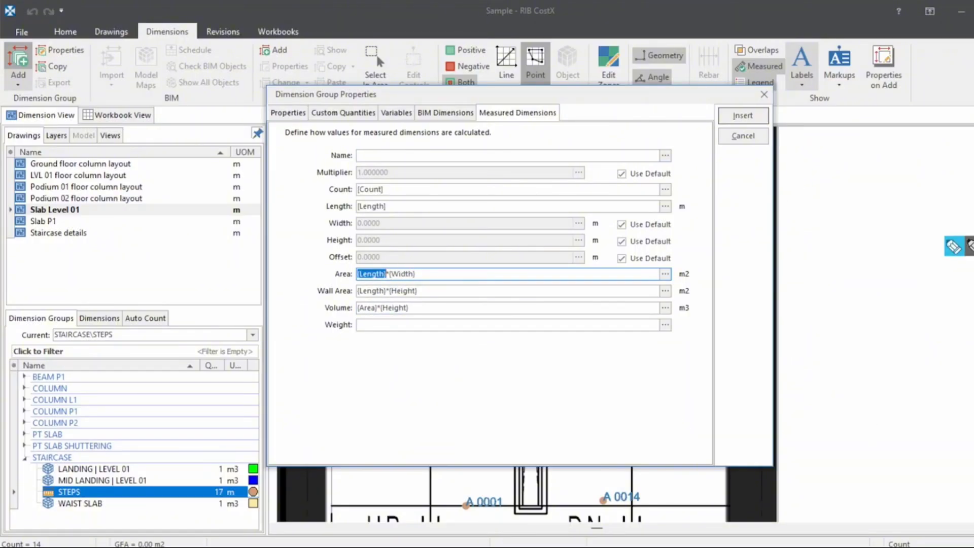
pyautogui.click(959, 246)
pyautogui.click(717, 440)
pyautogui.moveTo(716, 346)
pyautogui.mouseDown()
pyautogui.moveTo(808, 199)
pyautogui.moveTo(706, 447)
pyautogui.mouseUp()
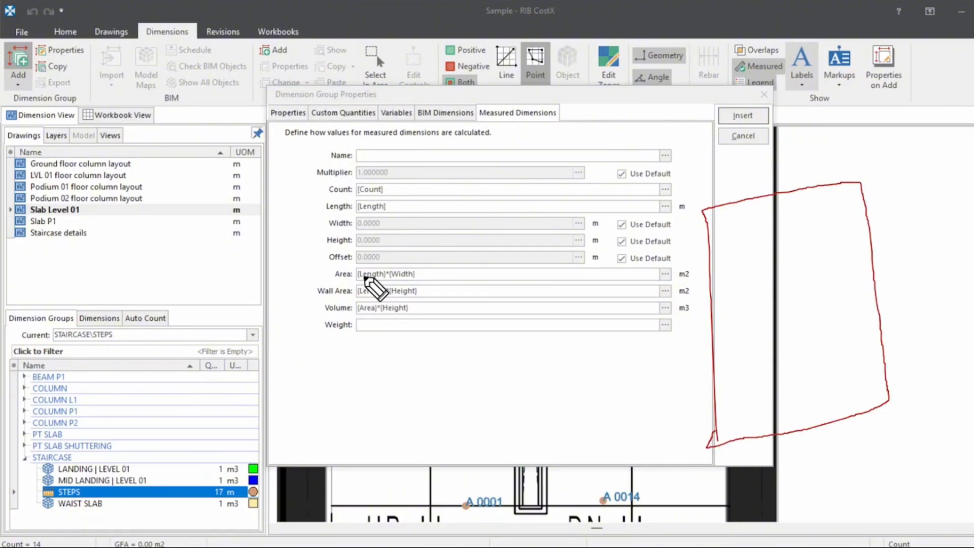
pyautogui.moveTo(363, 269)
pyautogui.mouseDown()
pyautogui.moveTo(477, 141)
pyautogui.moveTo(741, 221)
pyautogui.mouseUp()
pyautogui.moveTo(728, 185); pyautogui.dragTo(706, 243)
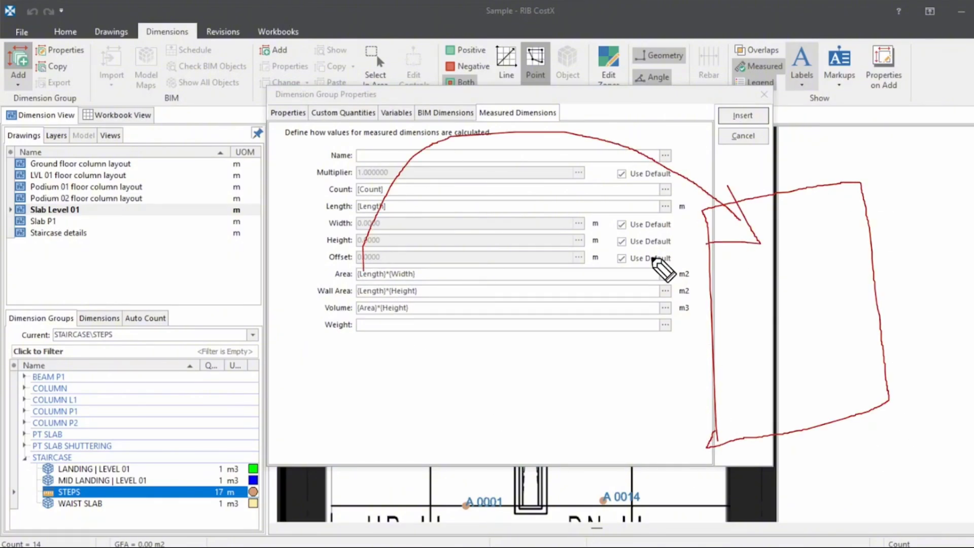
# Draw a red arrow from the Area formula's Width to a handwritten 0.22 and clear the annotations
pyautogui.moveTo(415, 274)
pyautogui.mouseDown()
pyautogui.moveTo(428, 273)
pyautogui.moveTo(528, 344)
pyautogui.moveTo(530, 358)
pyautogui.mouseUp()
pyautogui.moveTo(503, 408)
pyautogui.mouseDown()
pyautogui.moveTo(502, 451)
pyautogui.moveTo(485, 400)
pyautogui.mouseUp()
pyautogui.moveTo(535, 369); pyautogui.dragTo(572, 421)
pyautogui.moveTo(574, 356); pyautogui.dragTo(605, 406)
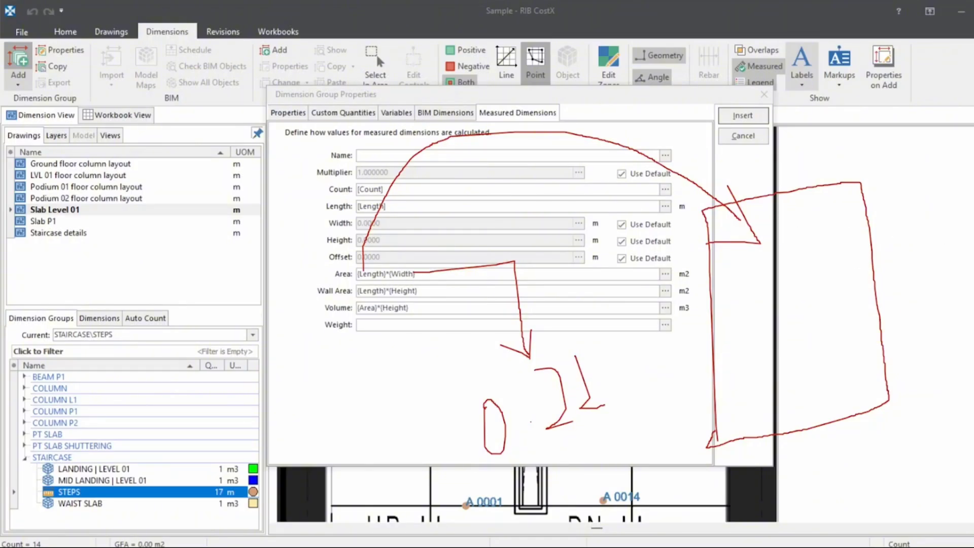
pyautogui.moveTo(914, 307)
pyautogui.hotkey('ctrl', 'shift', '7')
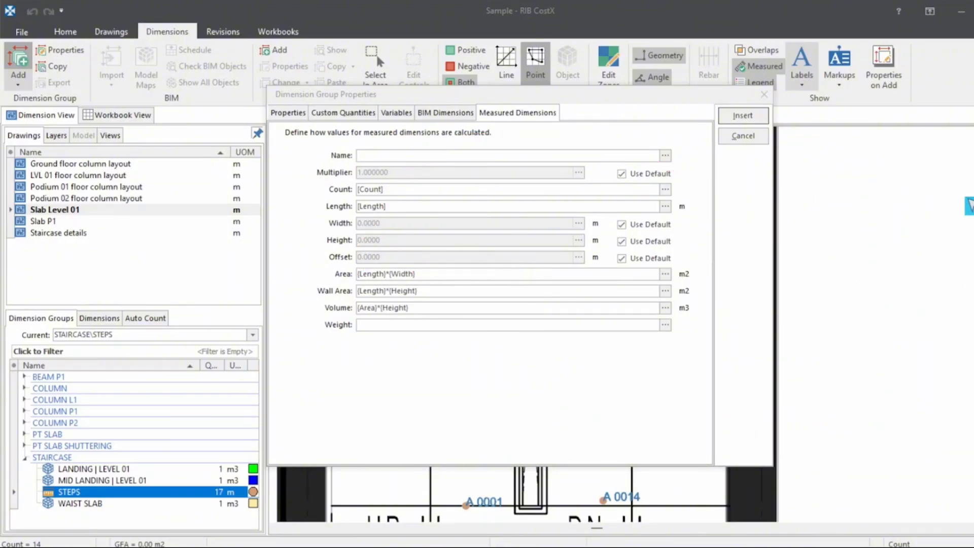
# Set the group's default width to 0.22 m and its positive dimensions to Blue, and insert the group
pyautogui.click(357, 117)
pyautogui.click(350, 113)
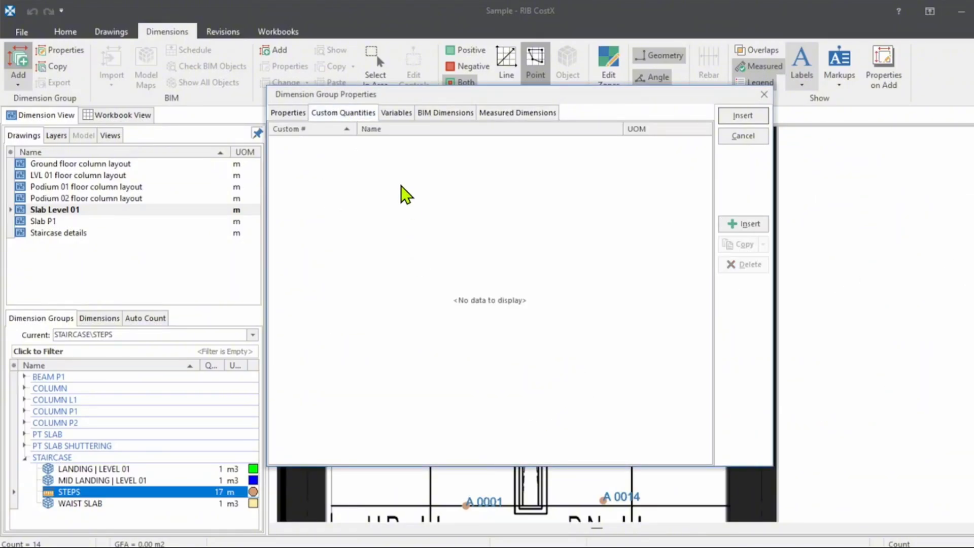
pyautogui.click(299, 114)
pyautogui.click(388, 217)
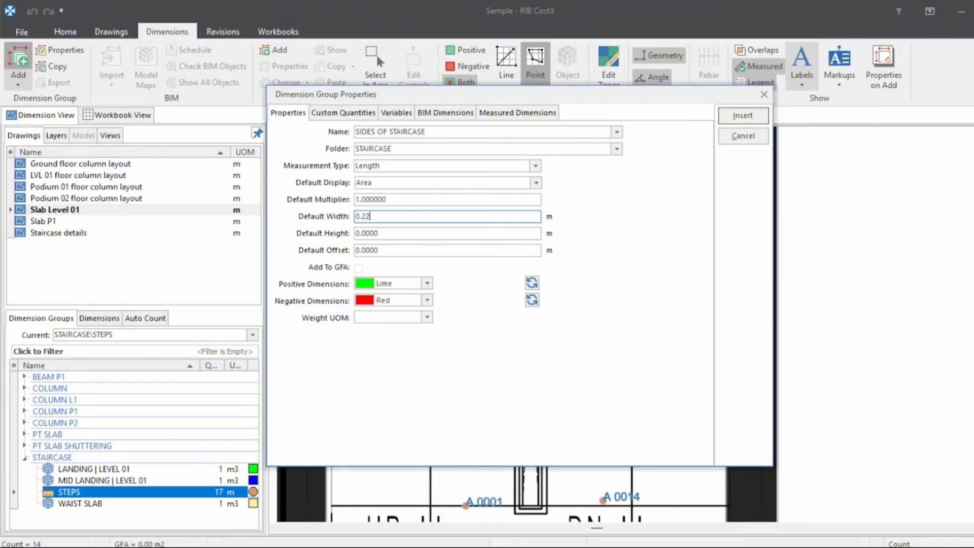
pyautogui.write('0.22')
pyautogui.click(744, 118)
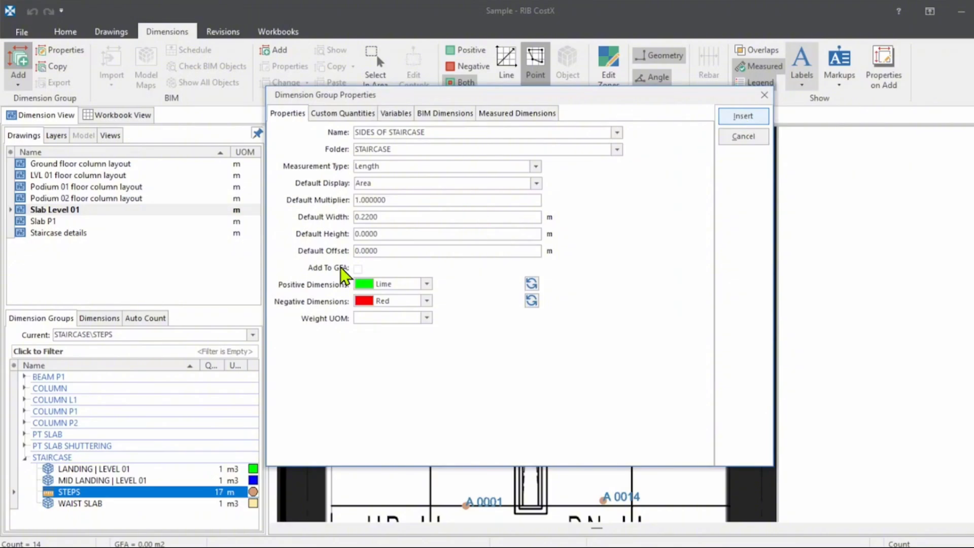
pyautogui.click(426, 284)
pyautogui.click(405, 339)
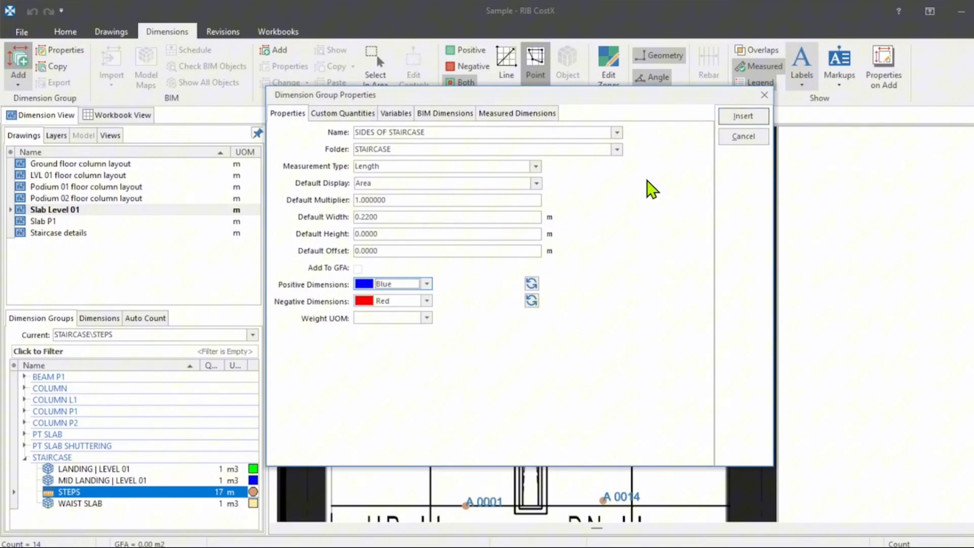
pyautogui.click(740, 117)
# Trace the SIDES OF STAIRCASE length up the UP flight's inner edge and across the upper end of the stairwell gap
pyautogui.scroll(2, 571, 406)
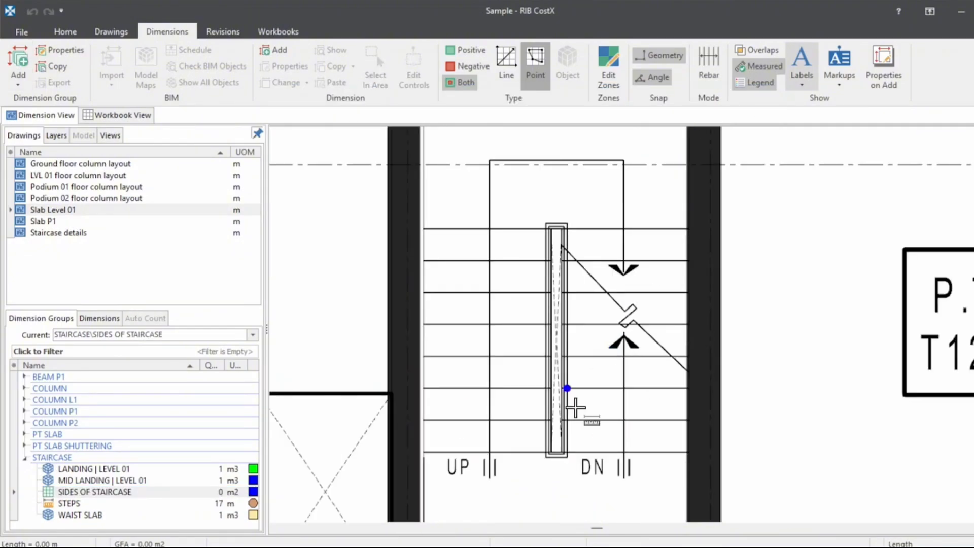
pyautogui.scroll(2, 559, 446)
pyautogui.click(517, 401)
pyautogui.scroll(-4, 542, 501)
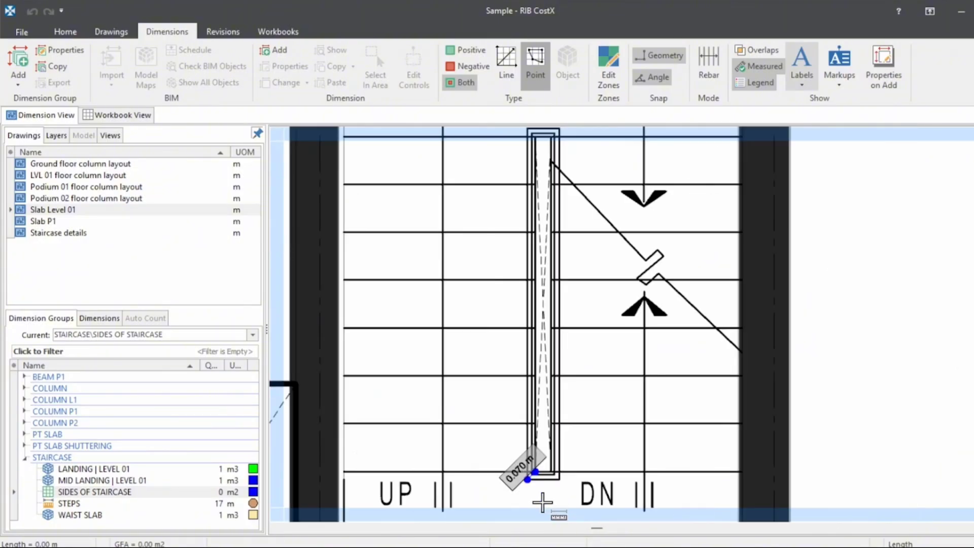
pyautogui.scroll(4, 550, 229)
pyautogui.click(538, 198)
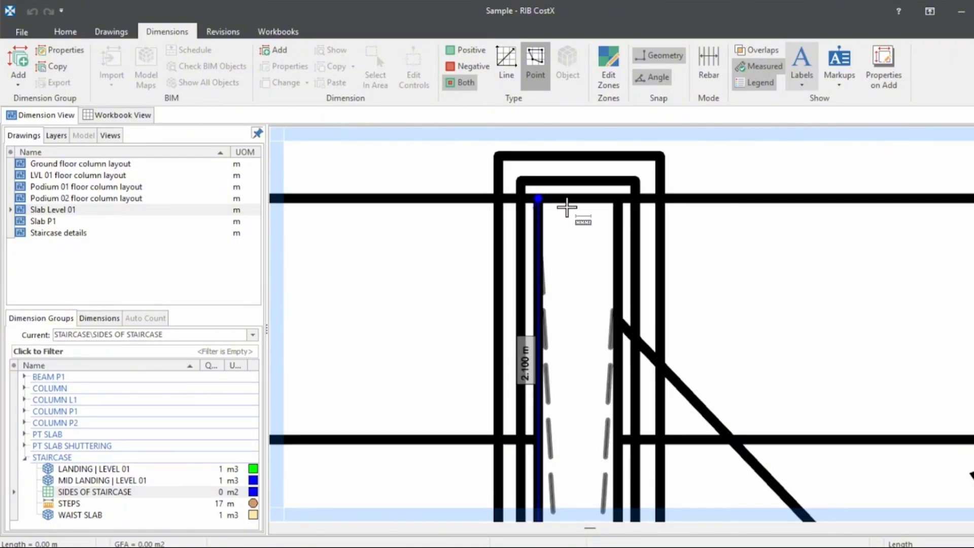
pyautogui.click(618, 202)
pyautogui.scroll(-2, 582, 241)
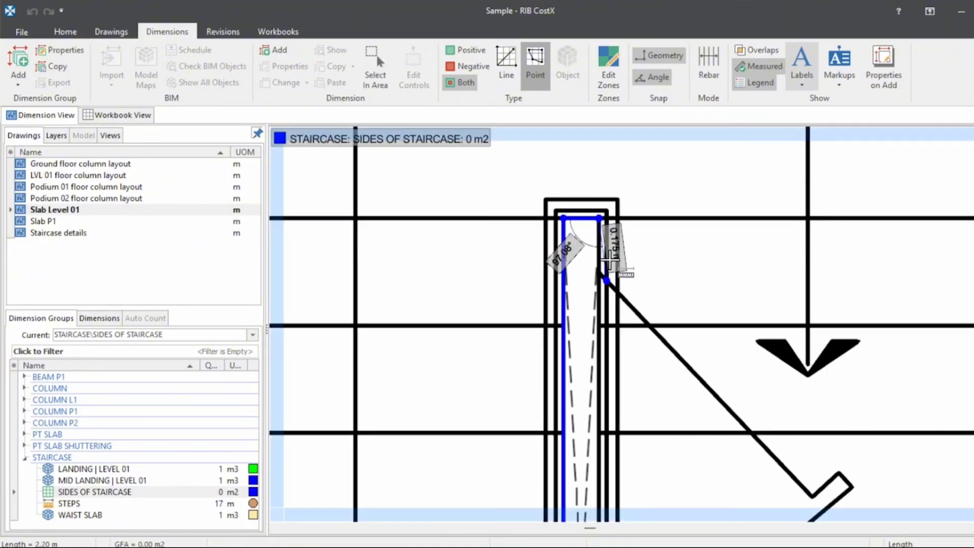
# Continue the trace down the DN flight's inner edge and close it across the lower end at the starting corner
pyautogui.scroll(-2, 611, 260)
pyautogui.scroll(-2, 609, 386)
pyautogui.scroll(5, 606, 456)
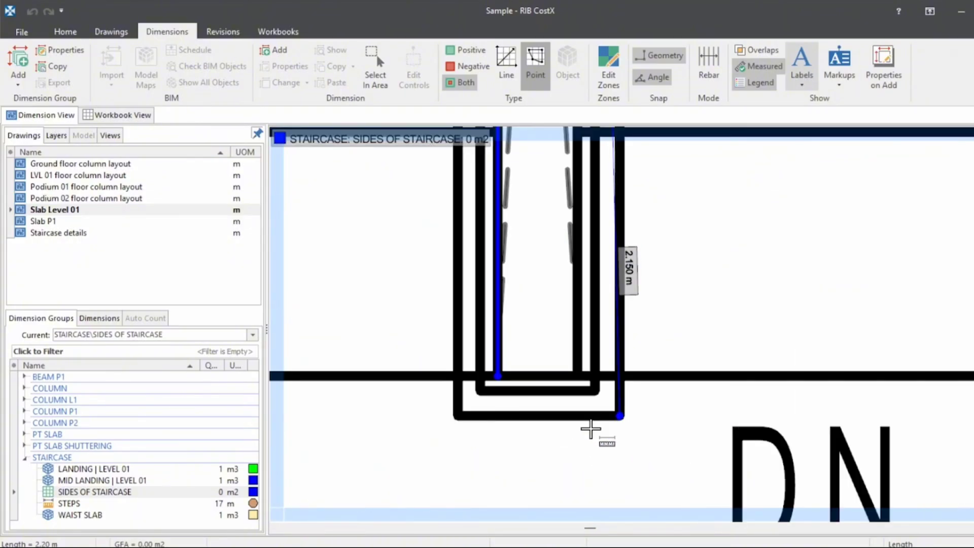
pyautogui.click(548, 250)
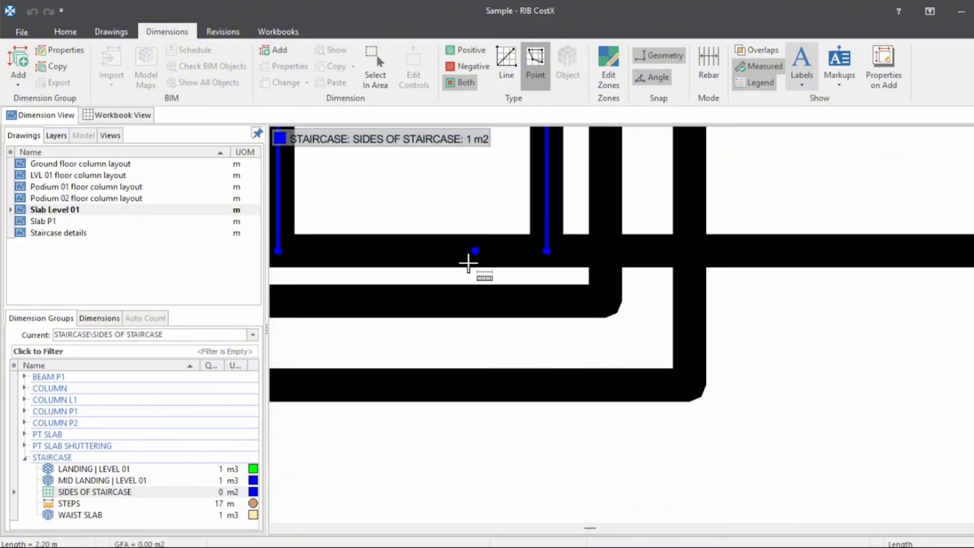
pyautogui.click(279, 250)
pyautogui.scroll(-3, 441, 256)
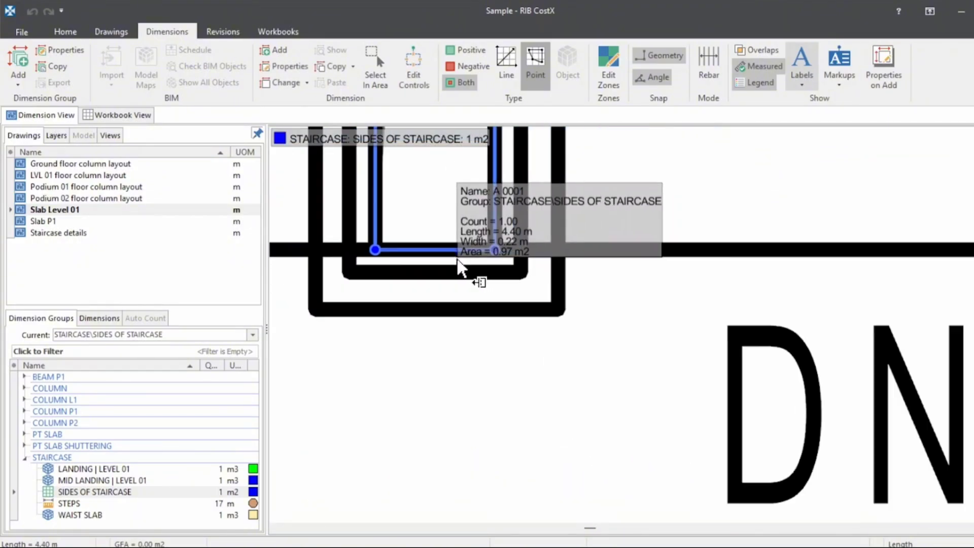
# Link the SIDES OF STAIRCASE dimension group to row 13 of the STAIRCASE workbook as an Area quantity displayed with 2 decimal places
pyautogui.click(204, 496)
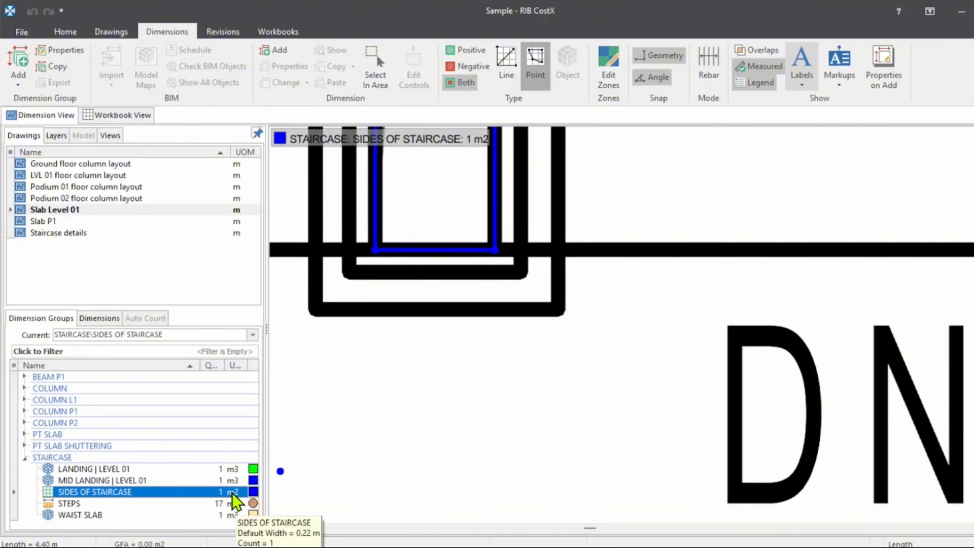
pyautogui.click(115, 32)
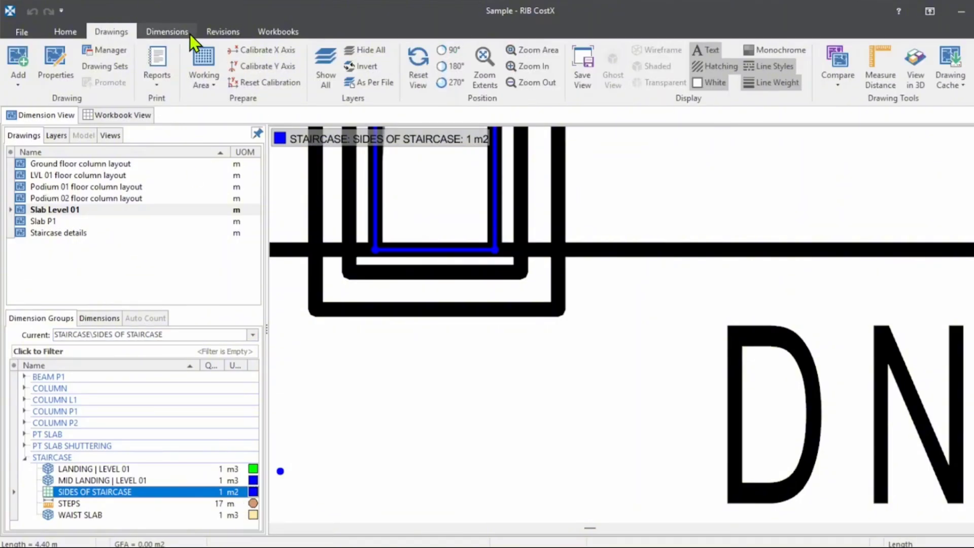
pyautogui.click(134, 114)
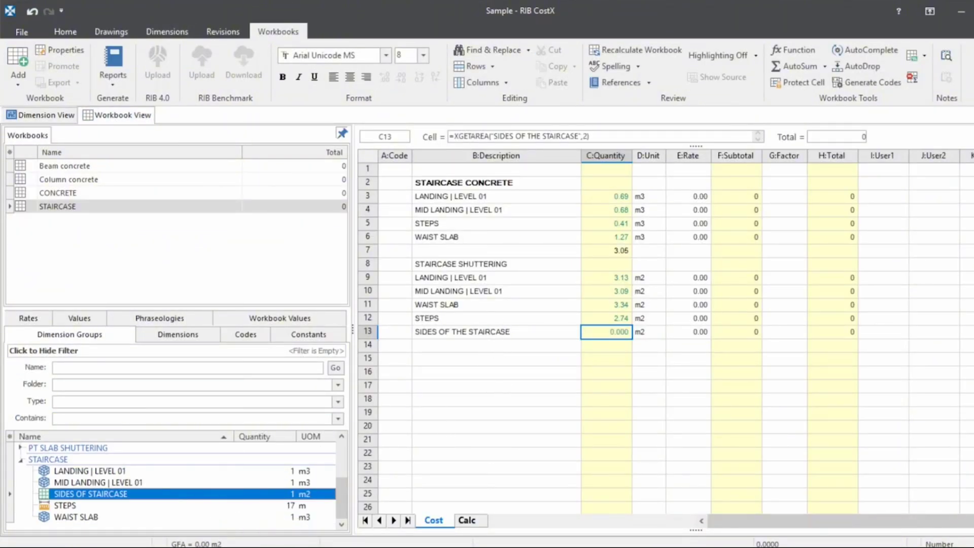
pyautogui.moveTo(90, 493); pyautogui.dragTo(605, 331)
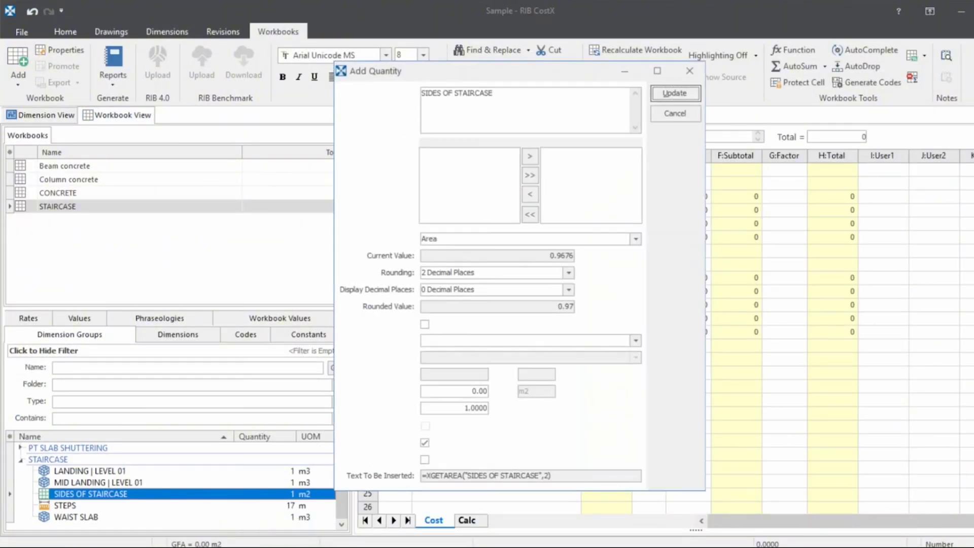
pyautogui.click(588, 238)
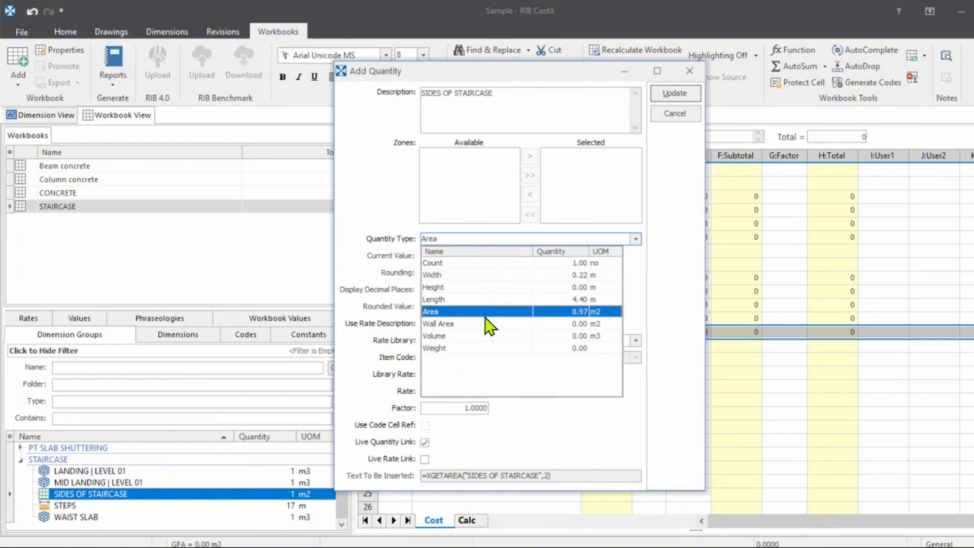
pyautogui.click(555, 310)
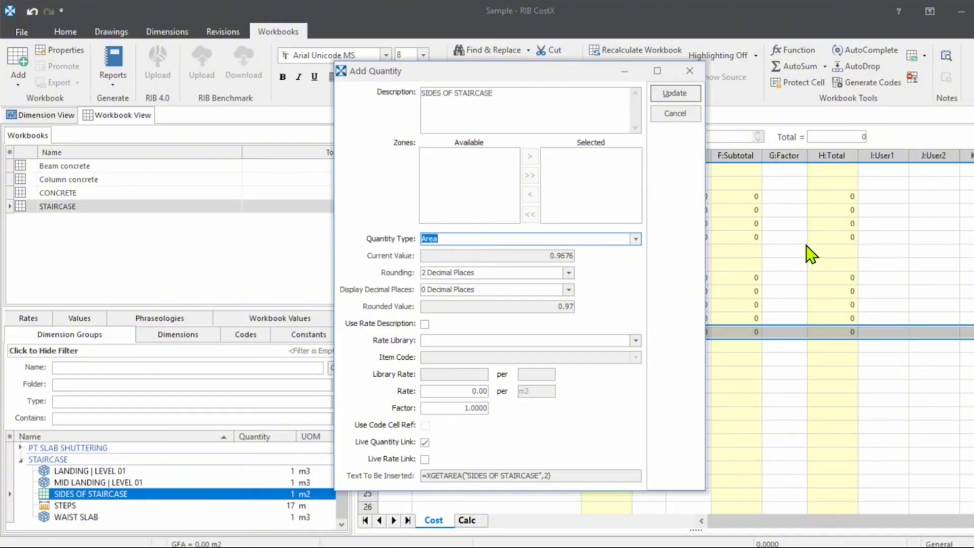
pyautogui.click(450, 239)
pyautogui.click(568, 289)
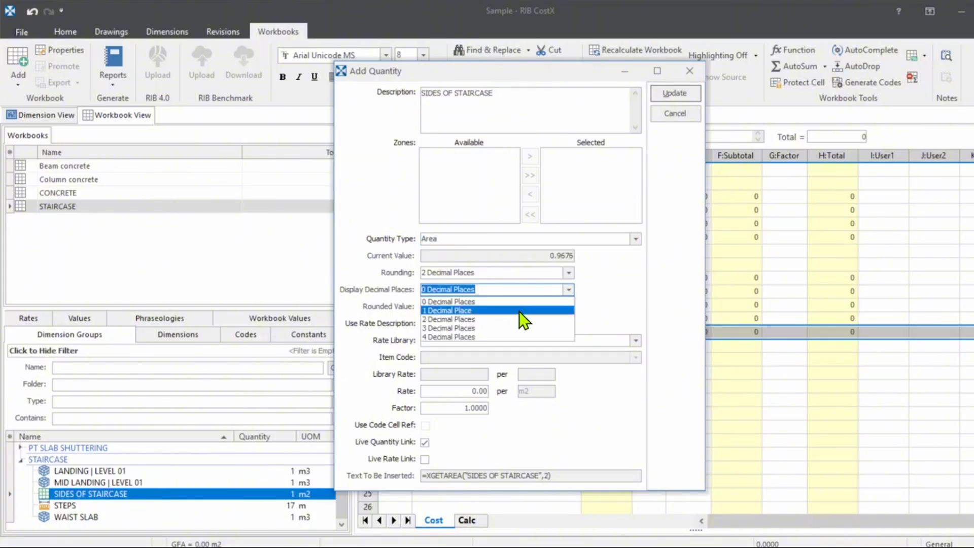
pyautogui.click(497, 319)
pyautogui.click(684, 95)
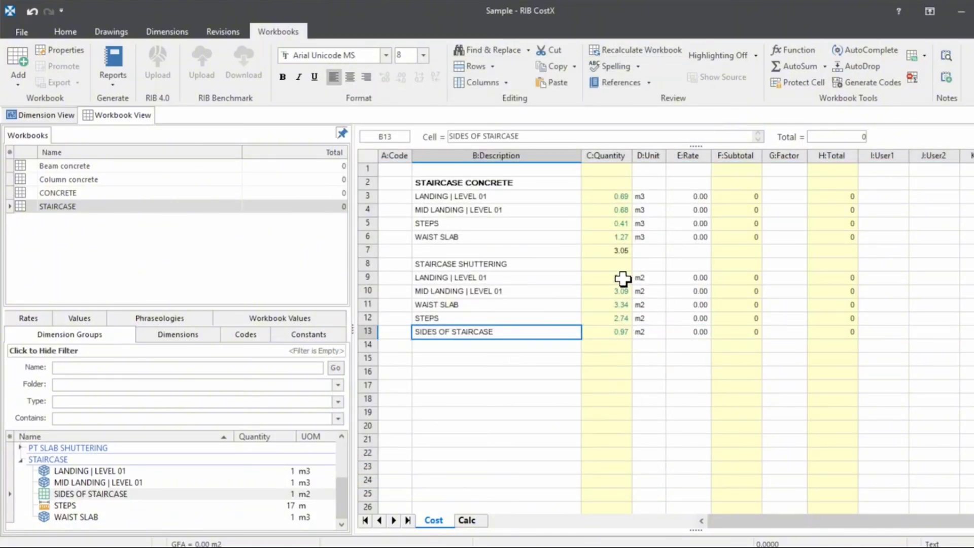
# Sum the staircase shuttering quantities of rows 9 to 13 in cell C14 and give the total the unit m2
pyautogui.moveTo(623, 278); pyautogui.dragTo(613, 330)
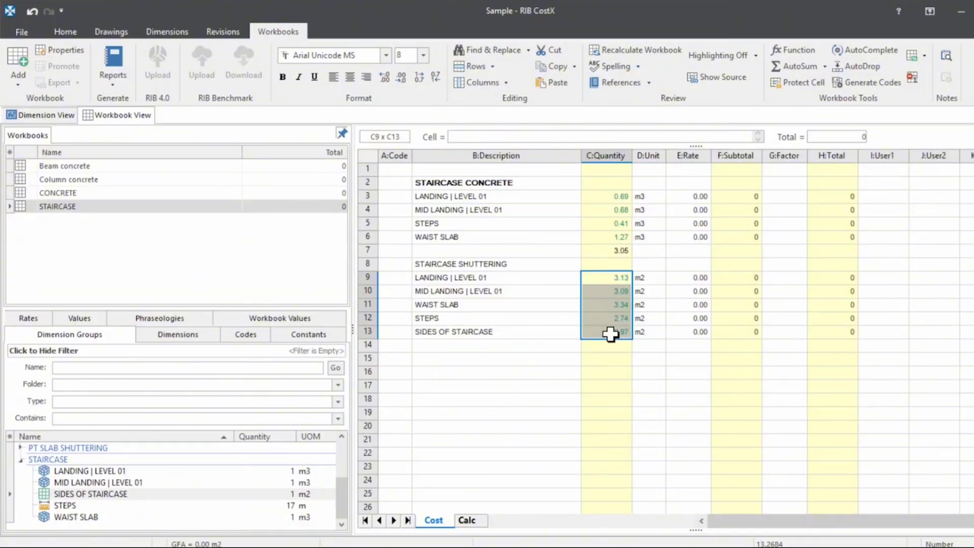
pyautogui.click(483, 263)
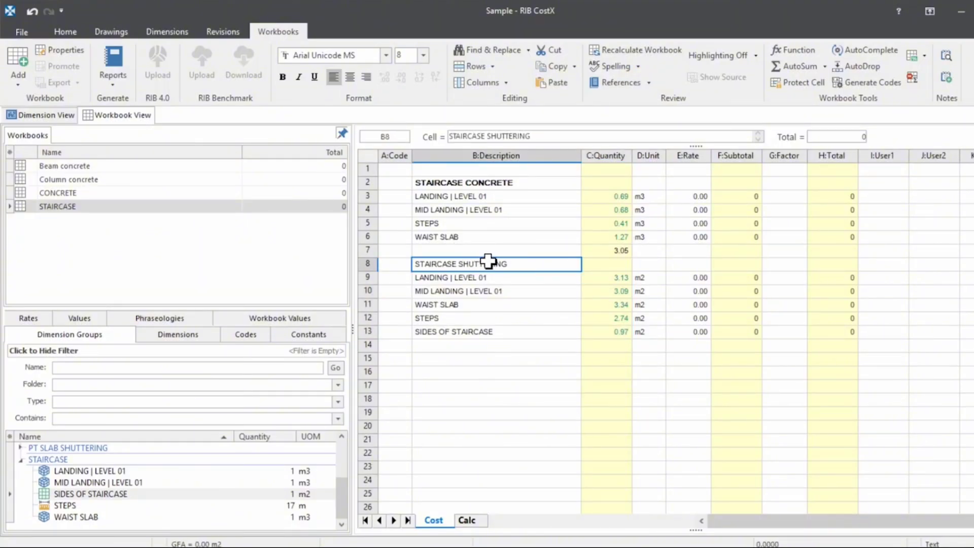
pyautogui.press('Down')
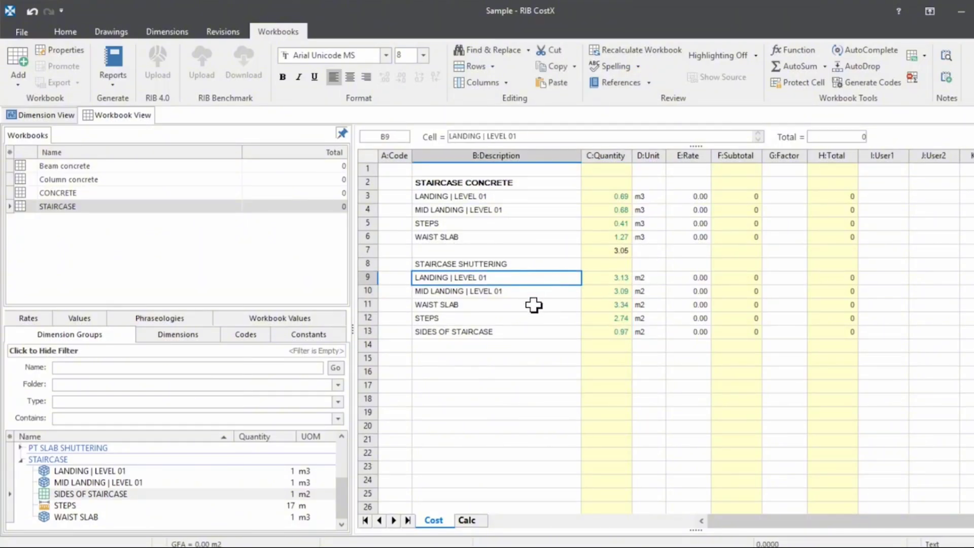
pyautogui.click(504, 320)
pyautogui.click(487, 332)
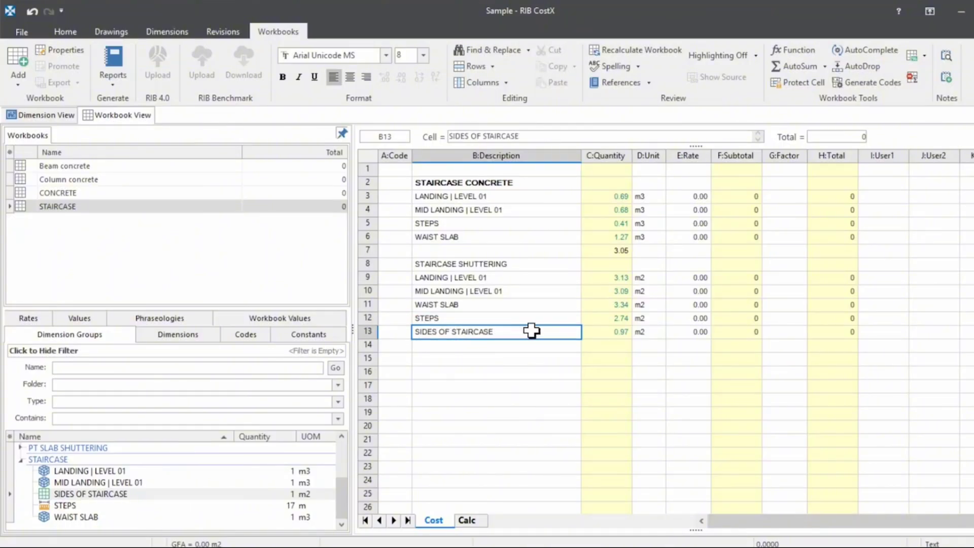
pyautogui.click(618, 345)
pyautogui.click(800, 66)
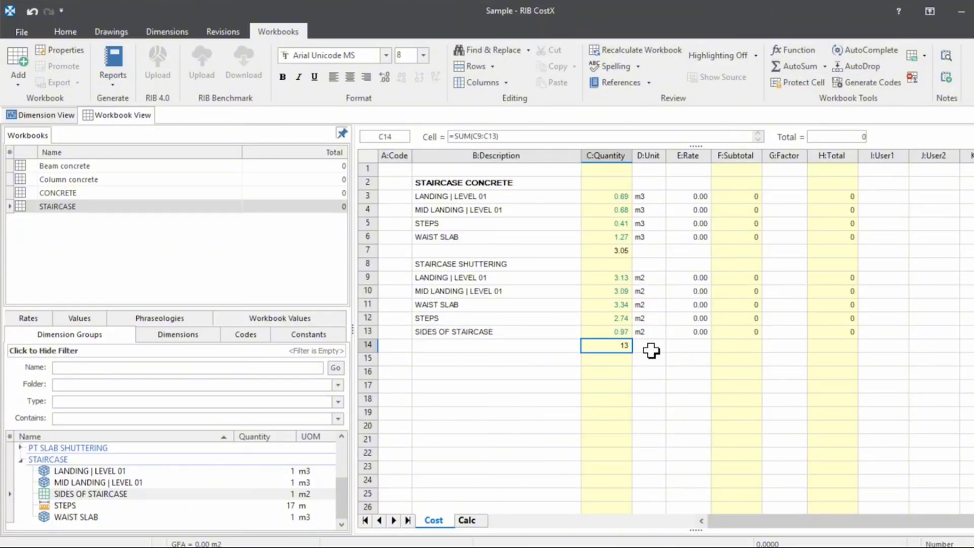
pyautogui.click(651, 350)
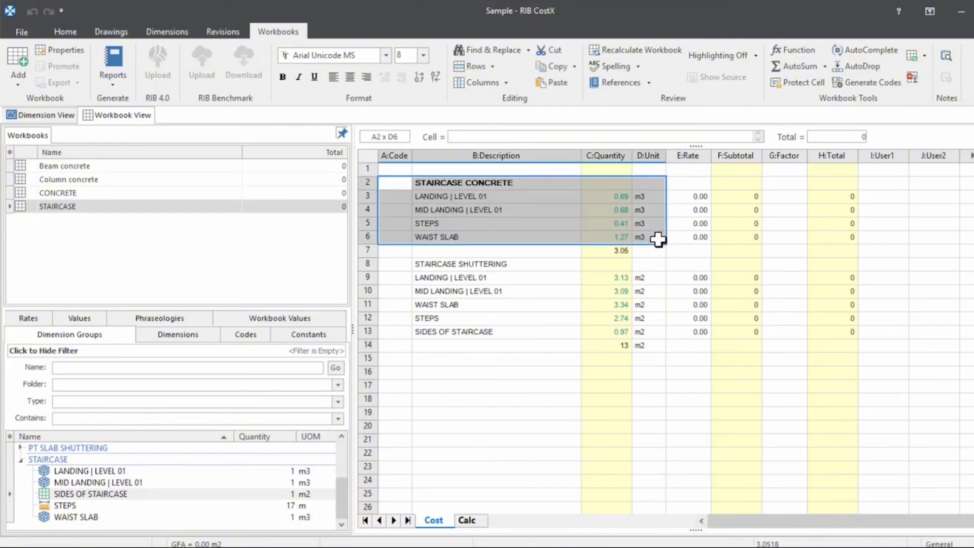
# Review the staircase shuttering rows in the workbook and the SIDES OF STAIRCASE dimension on the Slab Level 01 drawing
pyautogui.moveTo(404, 268); pyautogui.dragTo(642, 356)
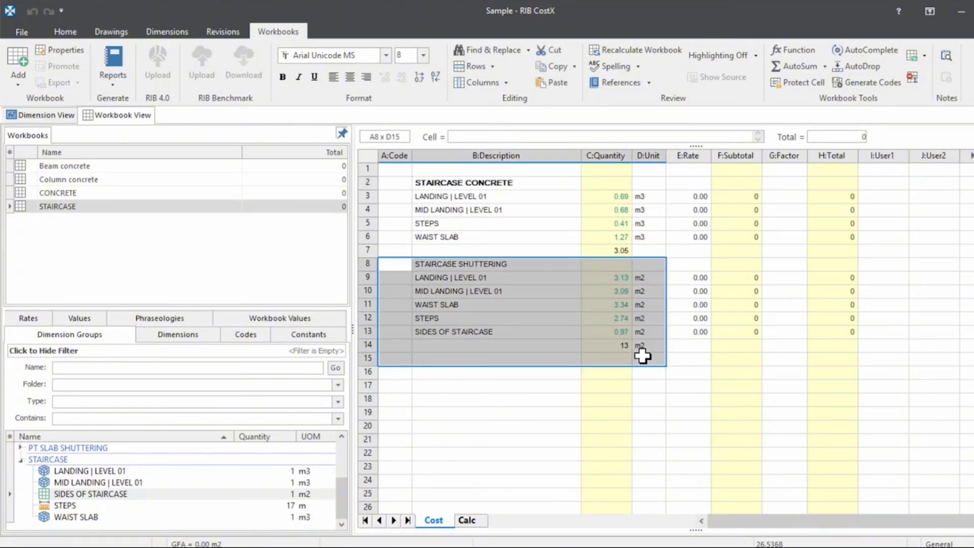
pyautogui.click(111, 31)
pyautogui.scroll(-2, 555, 252)
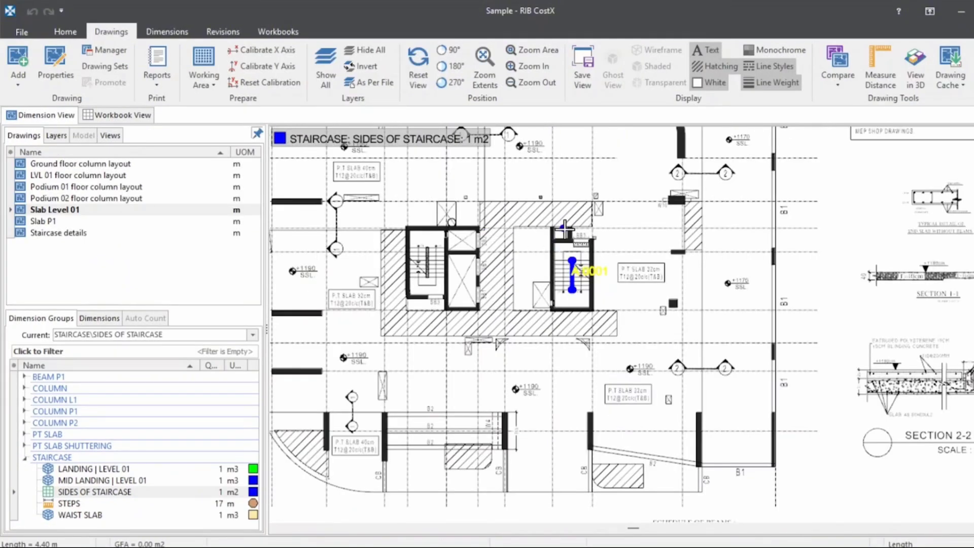
pyautogui.scroll(3, 631, 275)
pyautogui.scroll(1, 507, 243)
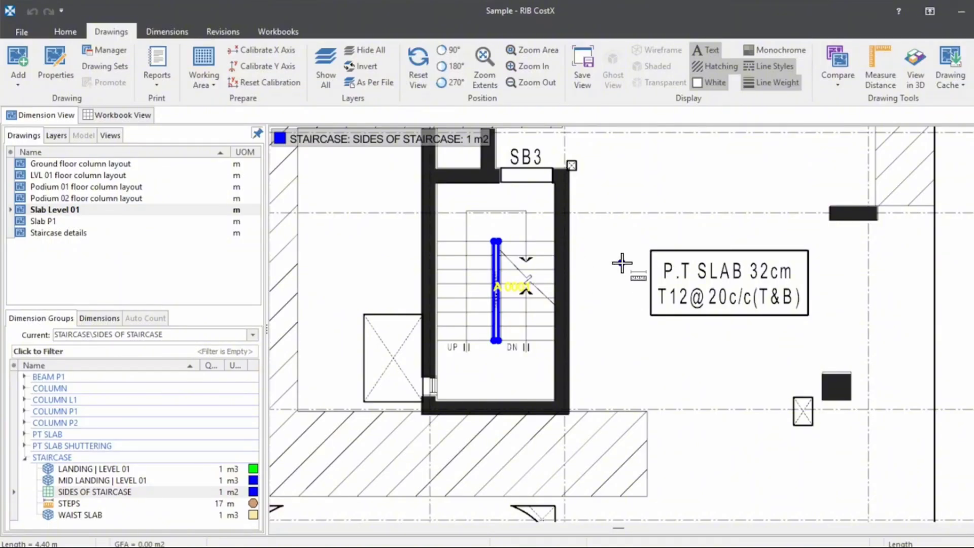
pyautogui.scroll(-3, 622, 262)
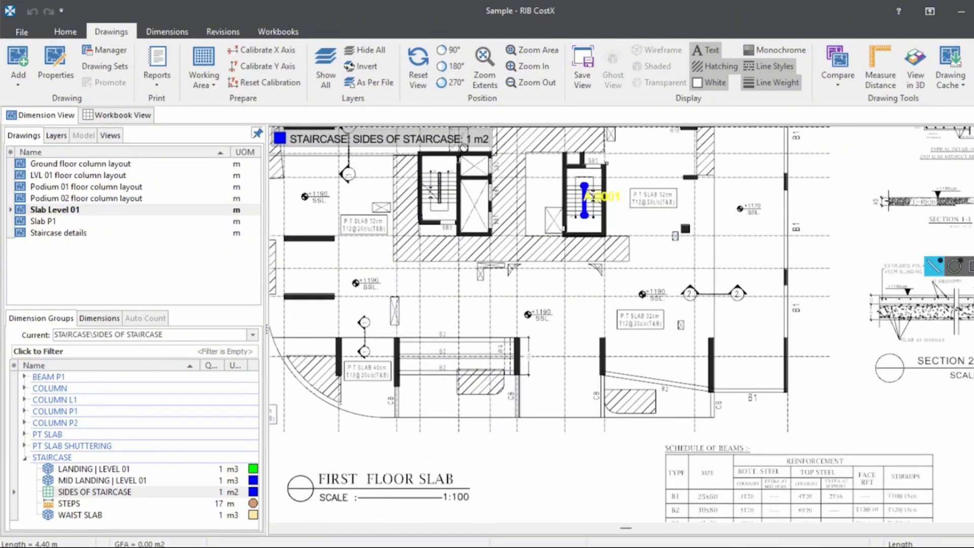
pyautogui.moveTo(123, 461)
pyautogui.mouseDown()
pyautogui.moveTo(304, 384)
pyautogui.moveTo(430, 395)
pyautogui.moveTo(973, 189)
pyautogui.mouseUp()
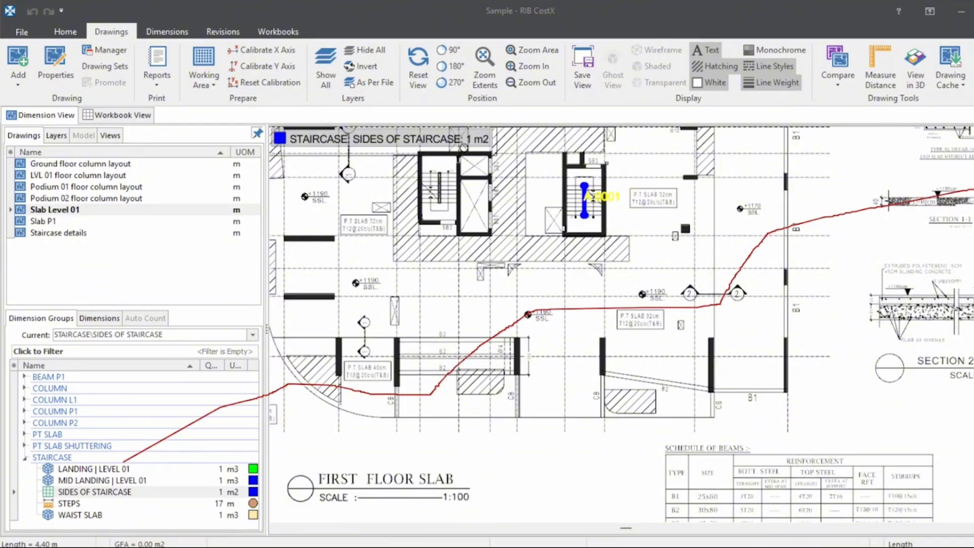
pyautogui.moveTo(107, 465)
pyautogui.mouseDown()
pyautogui.moveTo(115, 419)
pyautogui.moveTo(238, 374)
pyautogui.moveTo(304, 388)
pyautogui.moveTo(426, 391)
pyautogui.moveTo(523, 308)
pyautogui.mouseUp()
pyautogui.moveTo(710, 298); pyautogui.dragTo(756, 233)
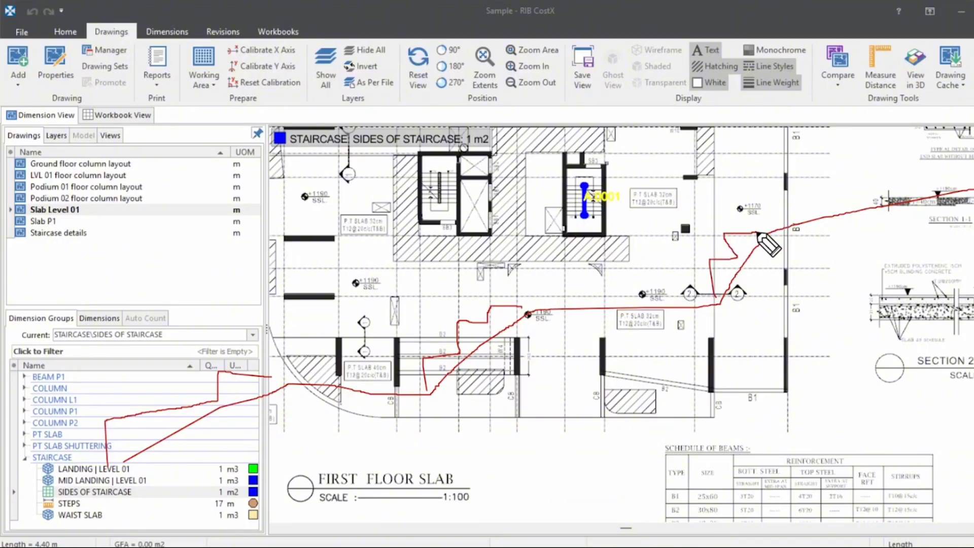
pyautogui.moveTo(127, 468); pyautogui.dragTo(0, 469)
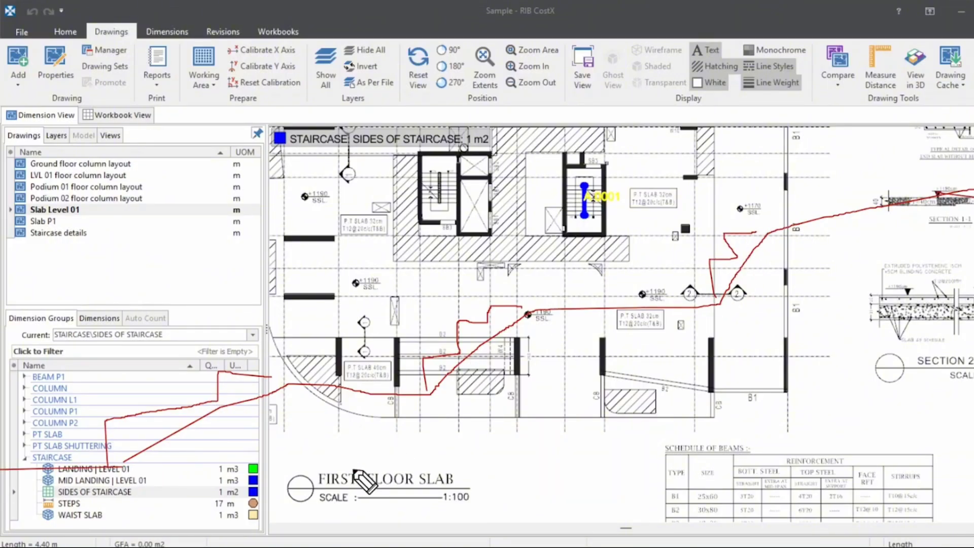
pyautogui.moveTo(352, 478)
pyautogui.mouseDown()
pyautogui.moveTo(365, 415)
pyautogui.moveTo(375, 436)
pyautogui.mouseUp()
pyautogui.moveTo(630, 340)
pyautogui.mouseDown()
pyautogui.moveTo(634, 430)
pyautogui.moveTo(568, 388)
pyautogui.mouseUp()
pyautogui.moveTo(630, 337); pyautogui.dragTo(675, 363)
pyautogui.moveTo(80, 301); pyautogui.dragTo(46, 429)
pyautogui.moveTo(43, 383); pyautogui.dragTo(72, 416)
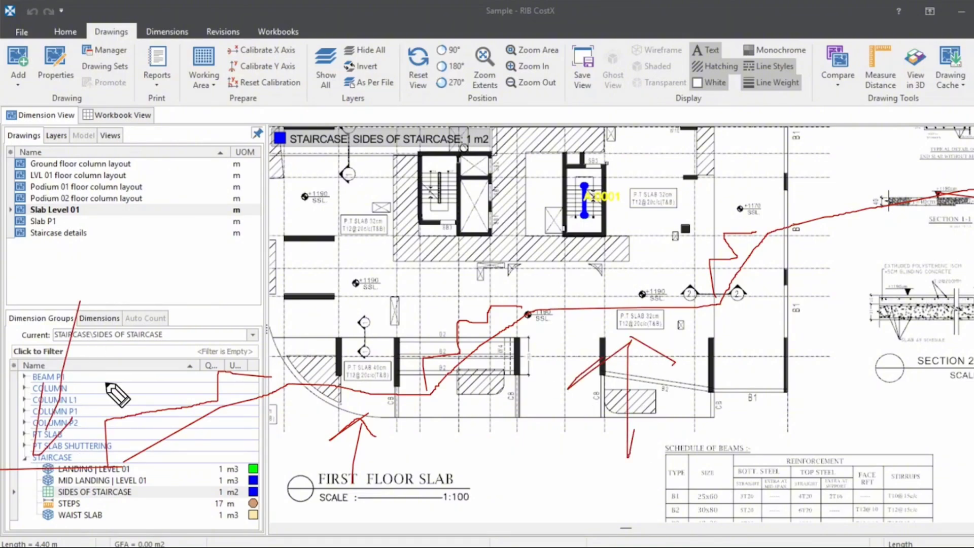
pyautogui.moveTo(943, 103); pyautogui.dragTo(960, 163)
pyautogui.moveTo(903, 146); pyautogui.dragTo(949, 194)
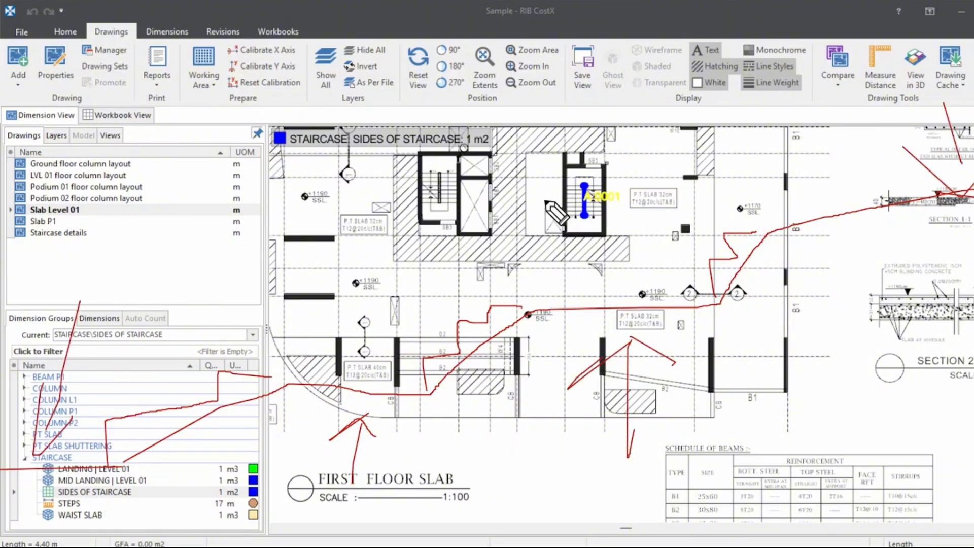
pyautogui.moveTo(599, 194); pyautogui.dragTo(680, 220)
pyautogui.moveTo(680, 177); pyautogui.dragTo(644, 254)
pyautogui.moveTo(486, 349); pyautogui.dragTo(499, 380)
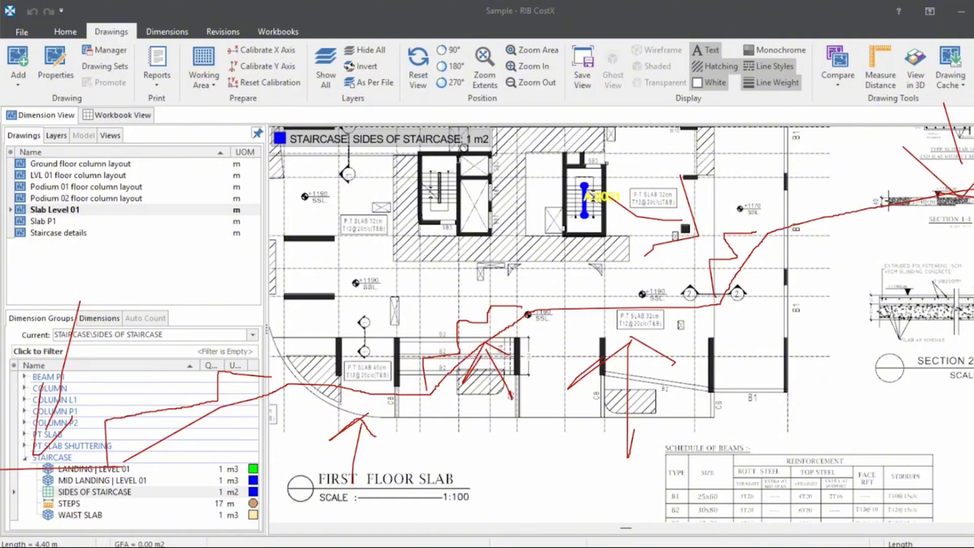
pyautogui.press('Escape')
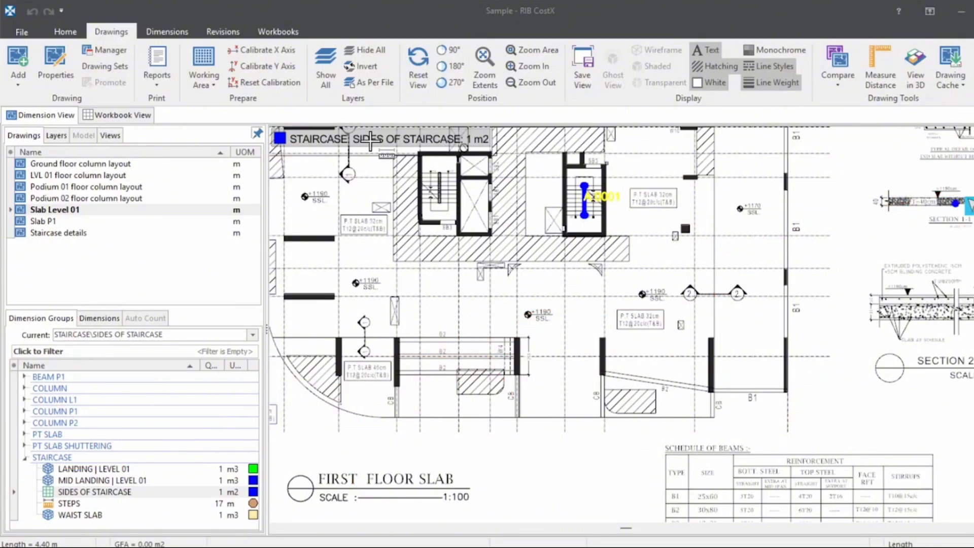
pyautogui.click(119, 115)
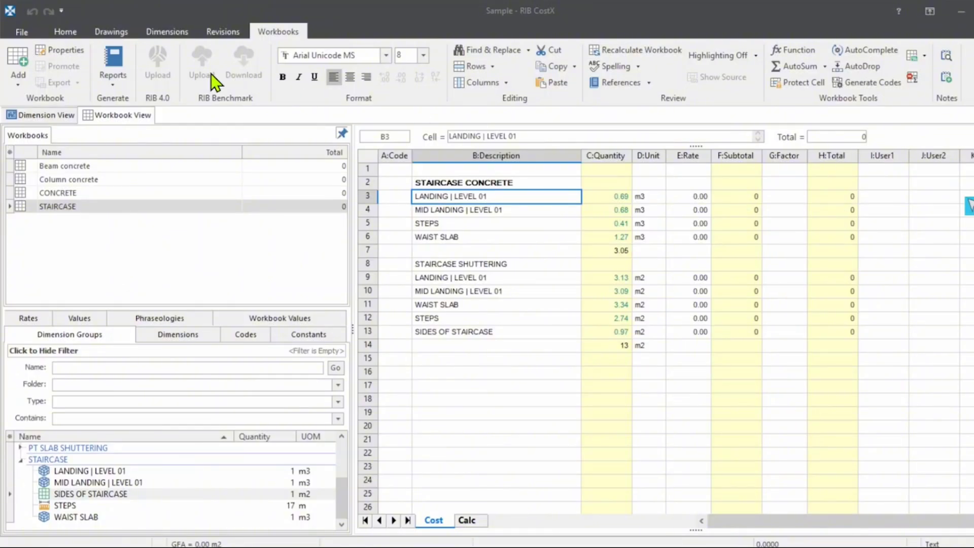
pyautogui.click(168, 33)
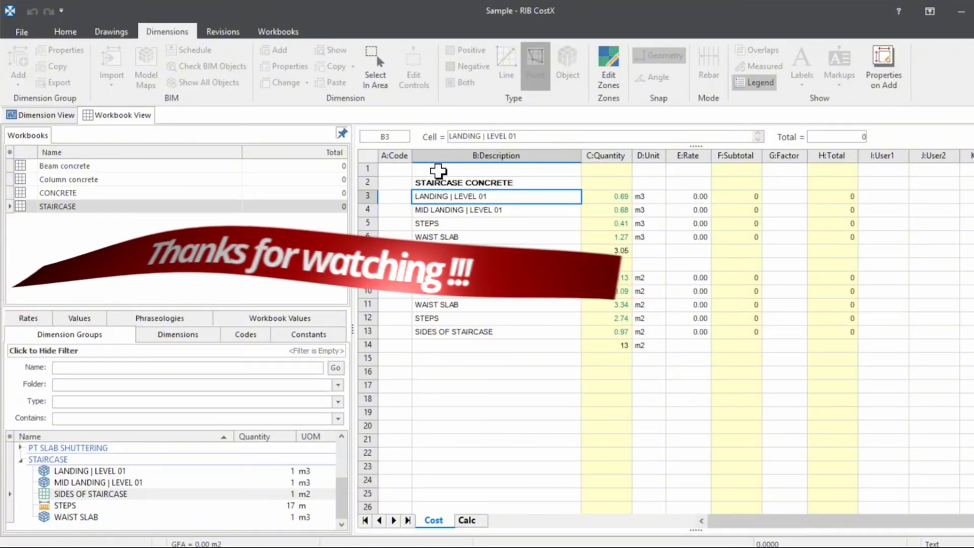